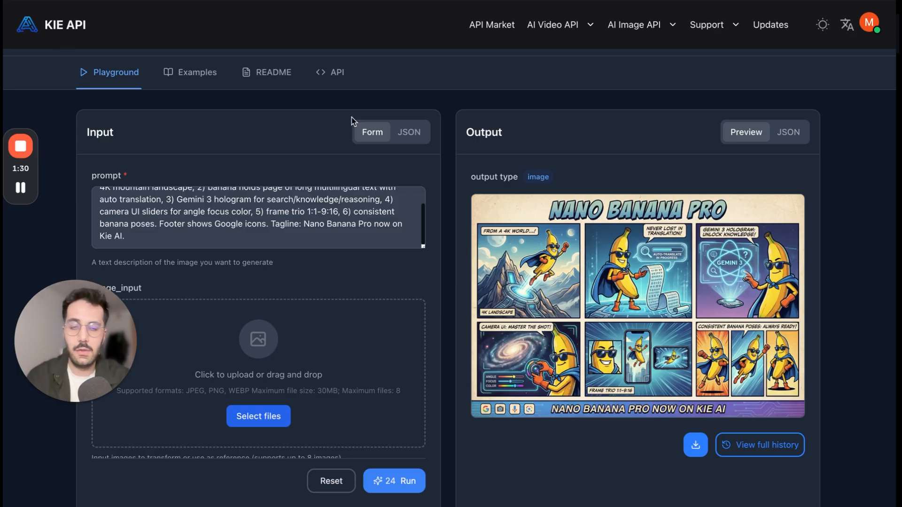
# Review the sample prompt, model description and per-image pricing on the nano-banana-pro page of KIE API.
pyautogui.scroll(2, 388, 236)
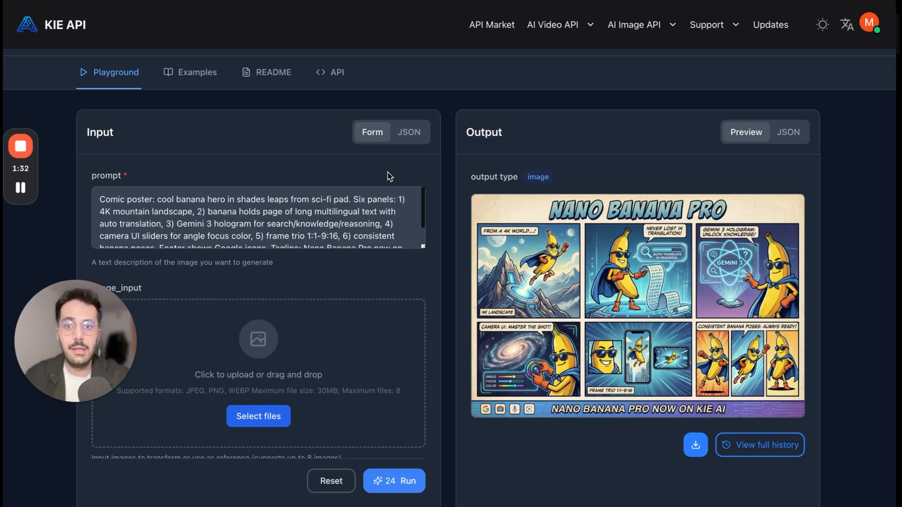
pyautogui.scroll(3, 388, 173)
pyautogui.scroll(1, 385, 171)
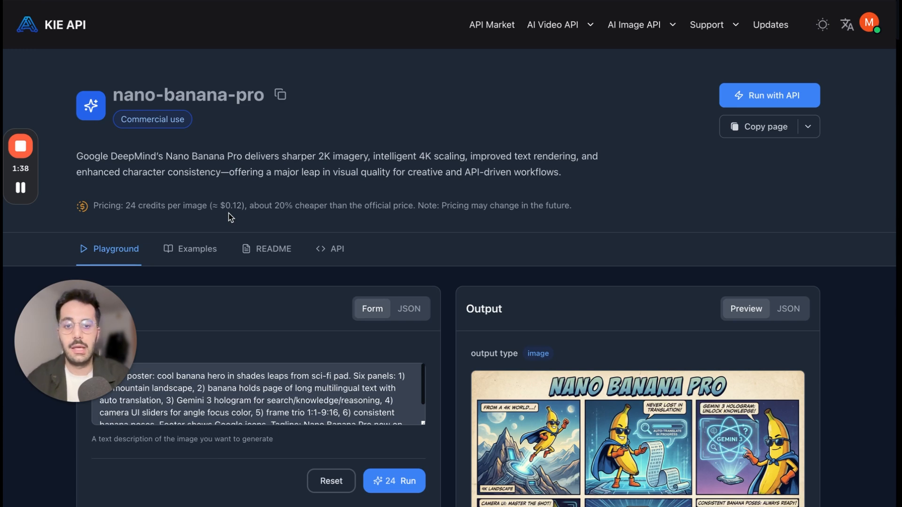
pyautogui.scroll(-5, 504, 290)
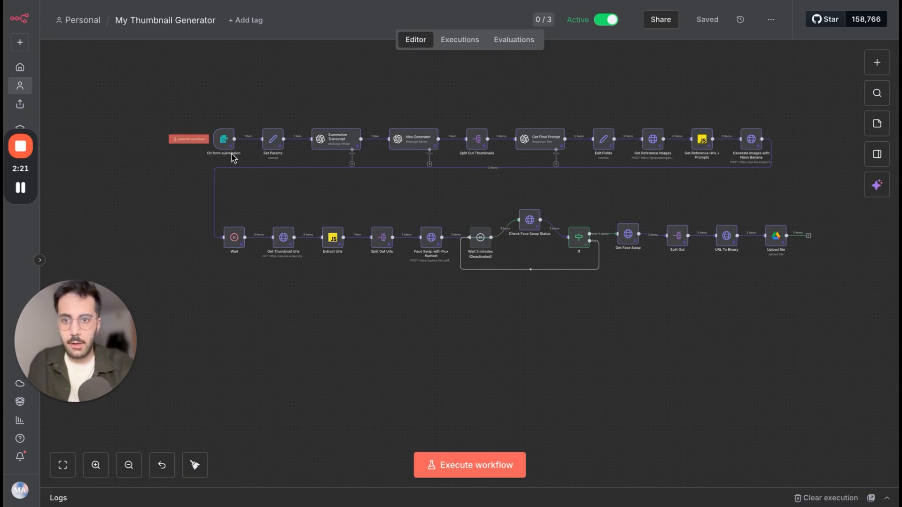
# Switch to the My Thumbnail Generator workflow in n8n and open the On form submission trigger.
pyautogui.scroll(5, 223, 140)
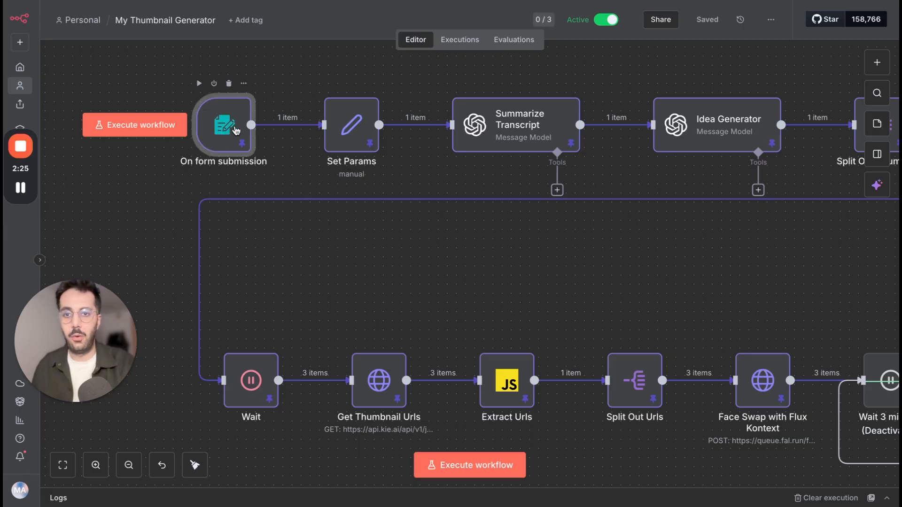
pyautogui.doubleClick(228, 133)
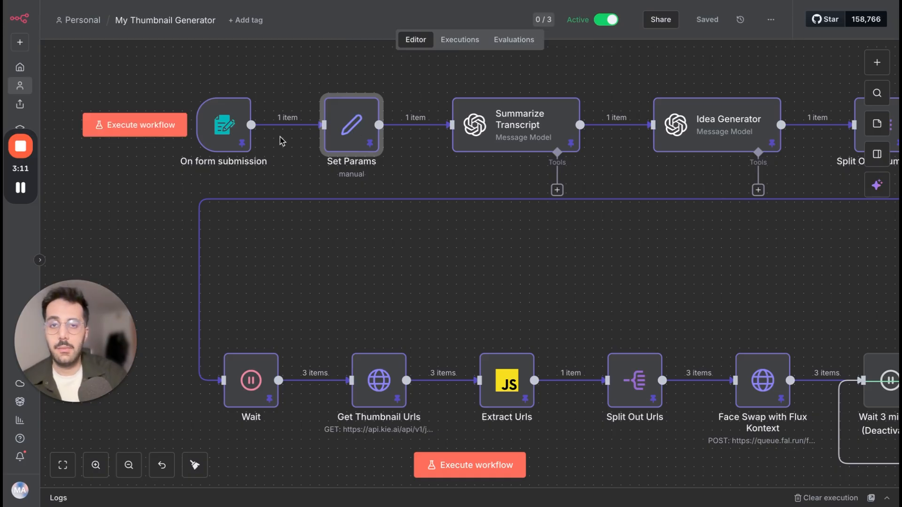
# Open the Set Params node, widen its input view and read through the Video Script or Summary text.
pyautogui.click(342, 146)
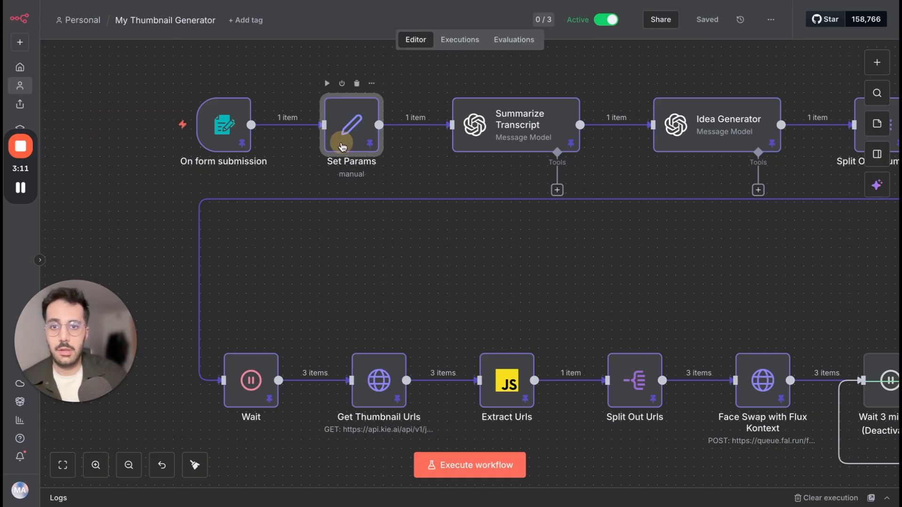
pyautogui.doubleClick(341, 146)
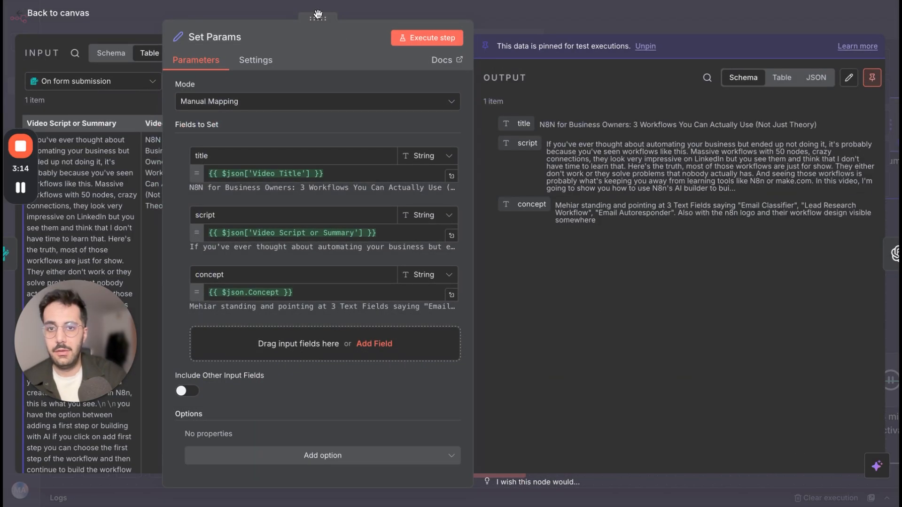
pyautogui.moveTo(318, 15); pyautogui.dragTo(631, 79)
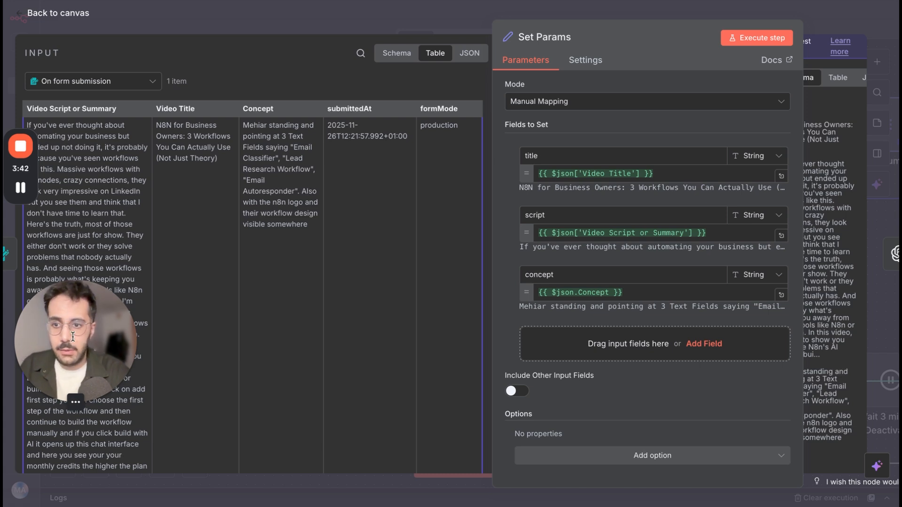
pyautogui.moveTo(73, 337); pyautogui.dragTo(356, 97)
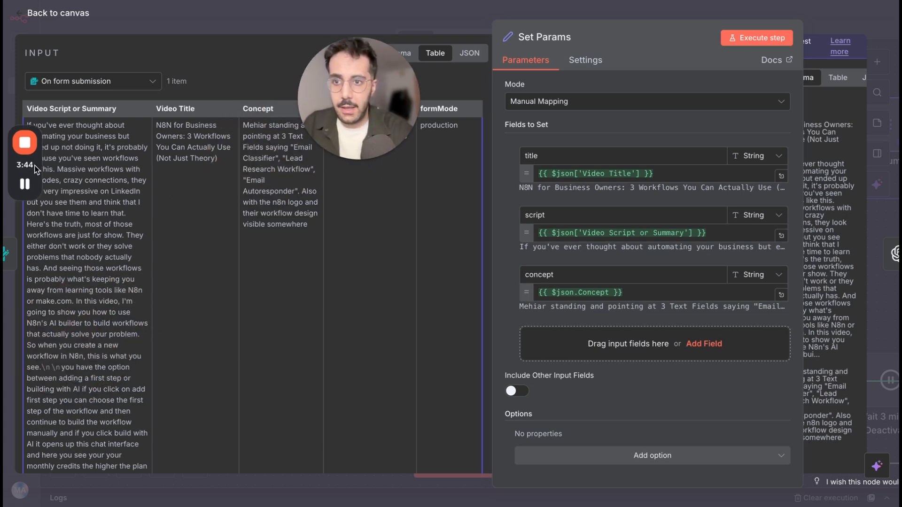
pyautogui.moveTo(36, 169); pyautogui.dragTo(263, 55)
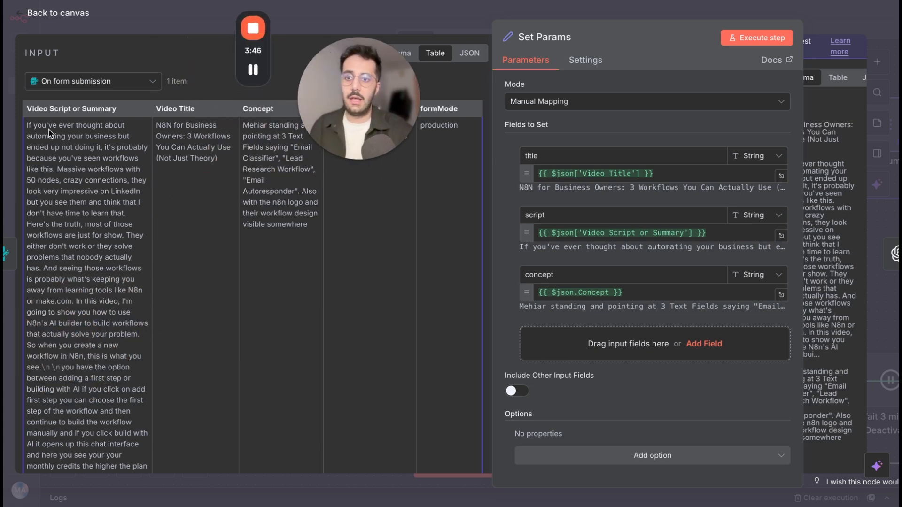
pyautogui.scroll(-2, 52, 135)
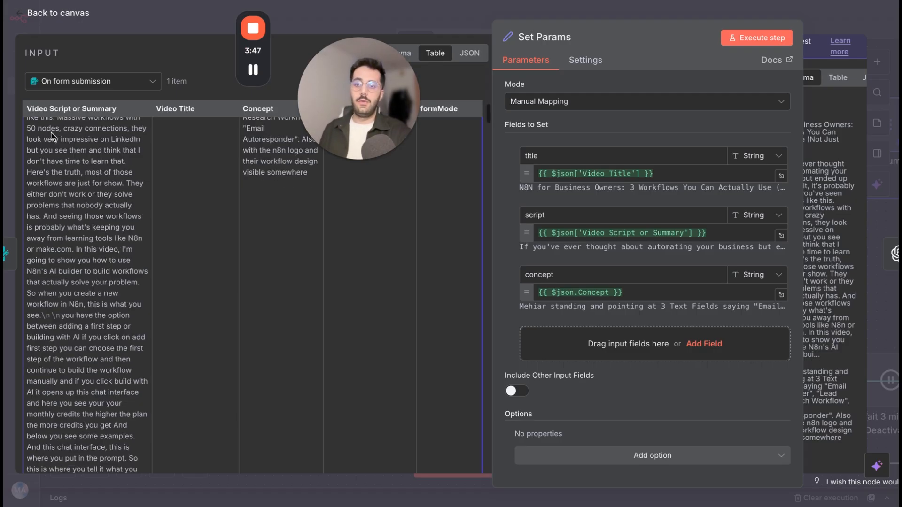
pyautogui.scroll(-10, 51, 136)
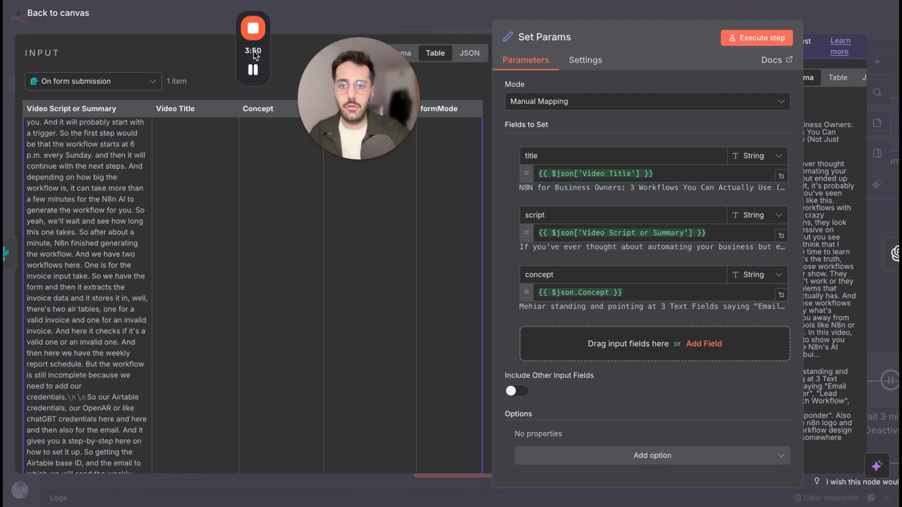
pyautogui.moveTo(254, 56); pyautogui.dragTo(132, 57)
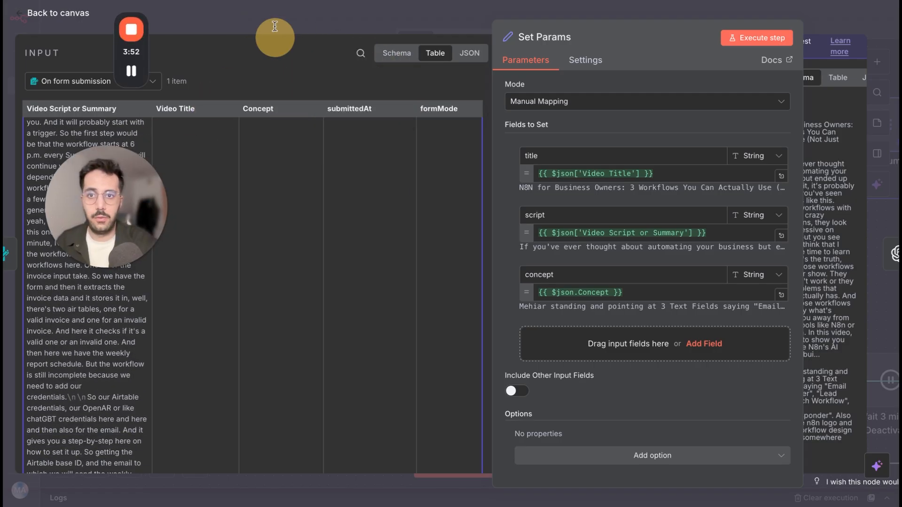
# Check the fields of the Concept Execution form and return to the workflow canvas.
pyautogui.click(275, 0)
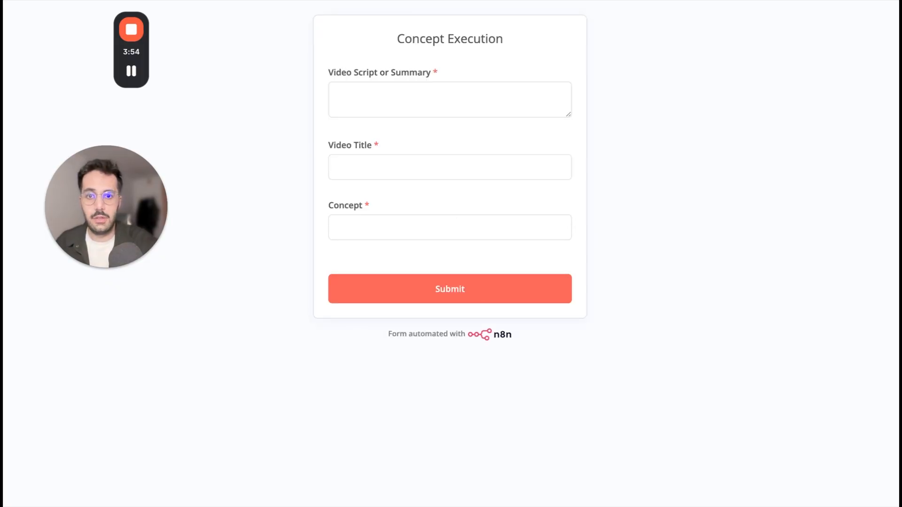
pyautogui.click(336, 1)
pyautogui.click(338, 31)
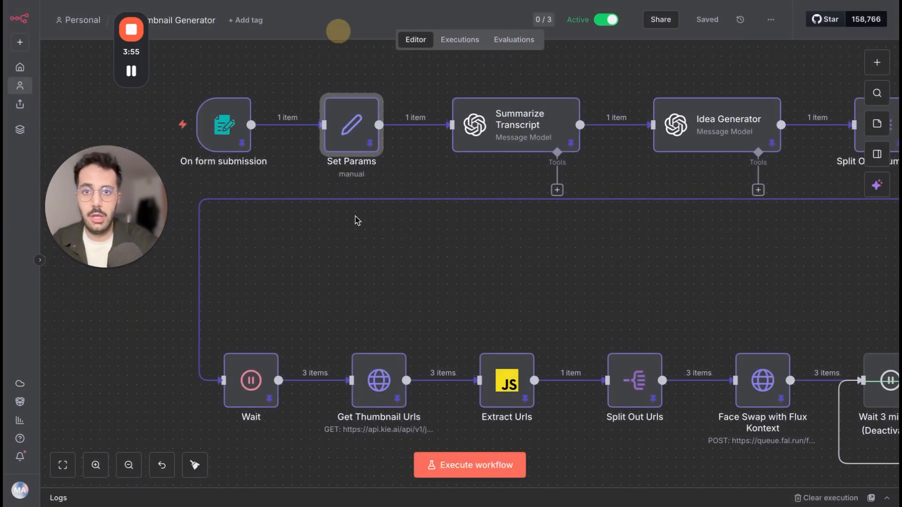
# Reopen the Set Params node, enlarge its output view to review the title, script and concept mappings, and close the node.
pyautogui.click(345, 129)
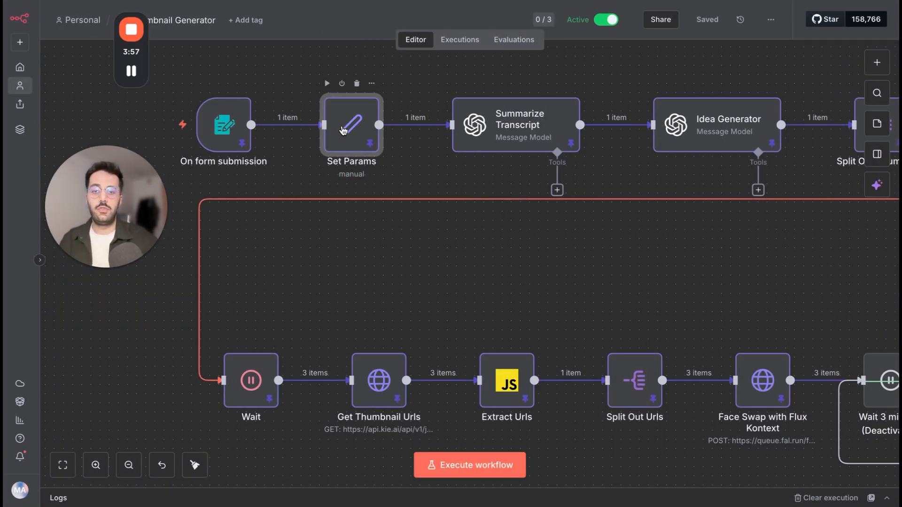
pyautogui.press('Return')
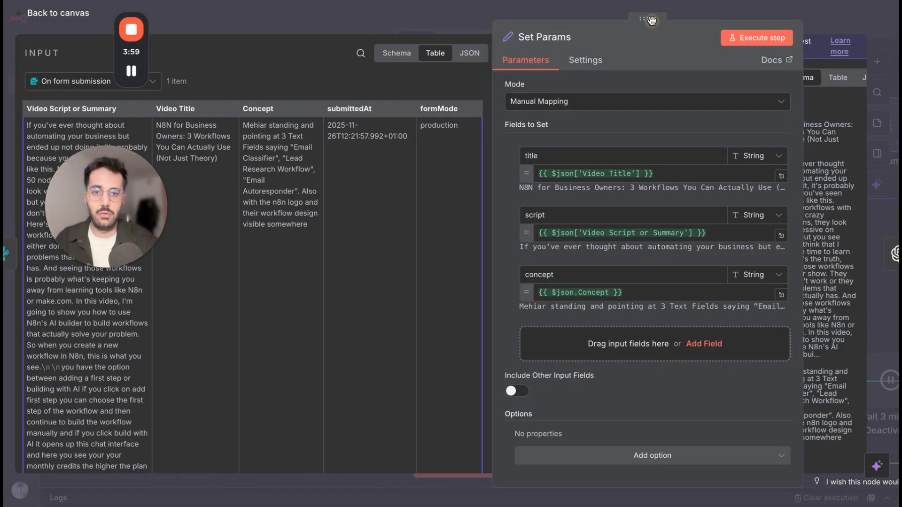
pyautogui.moveTo(651, 20); pyautogui.dragTo(376, 19)
pyautogui.click(280, 242)
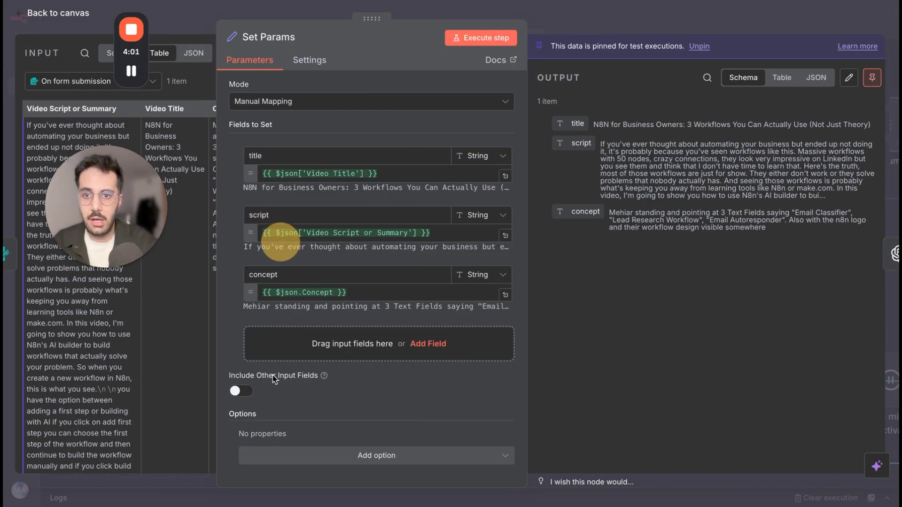
pyautogui.click(575, 22)
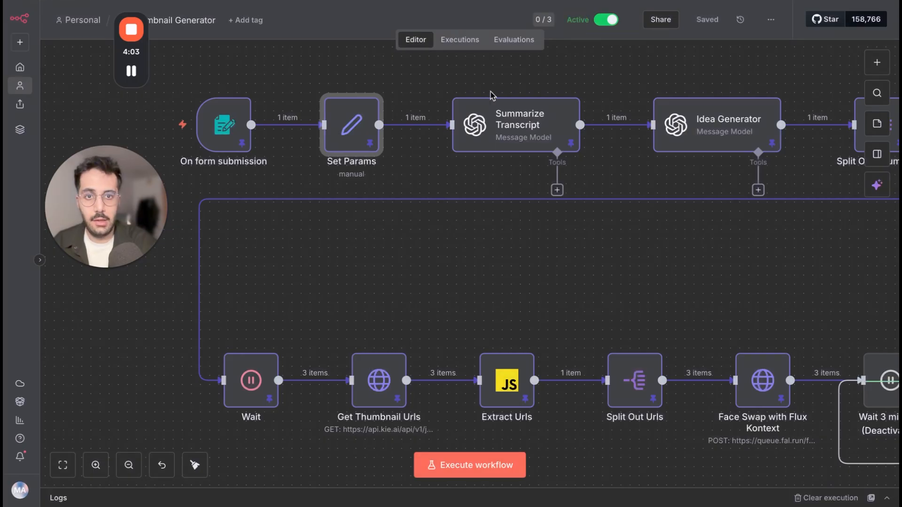
# Open the Summarize Transcript node, examine its prompt and its output message in table view, and return to the canvas.
pyautogui.click(499, 128)
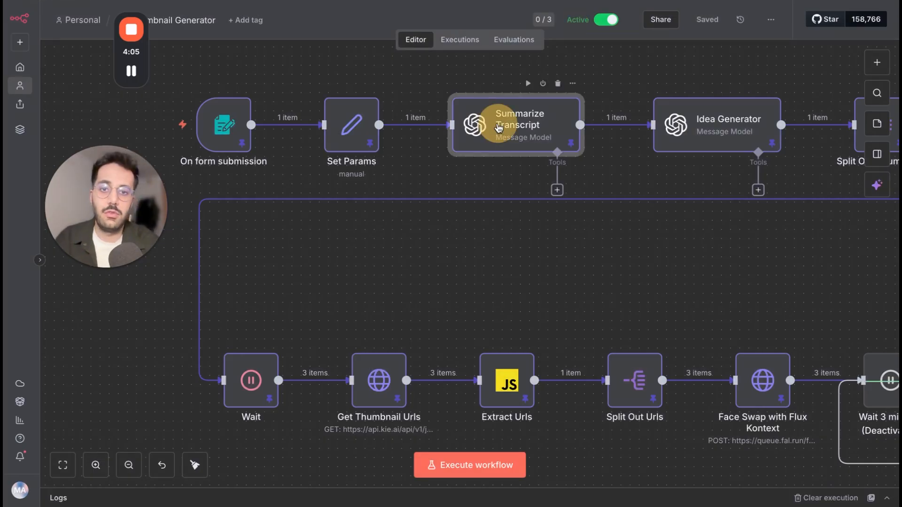
pyautogui.press('Return')
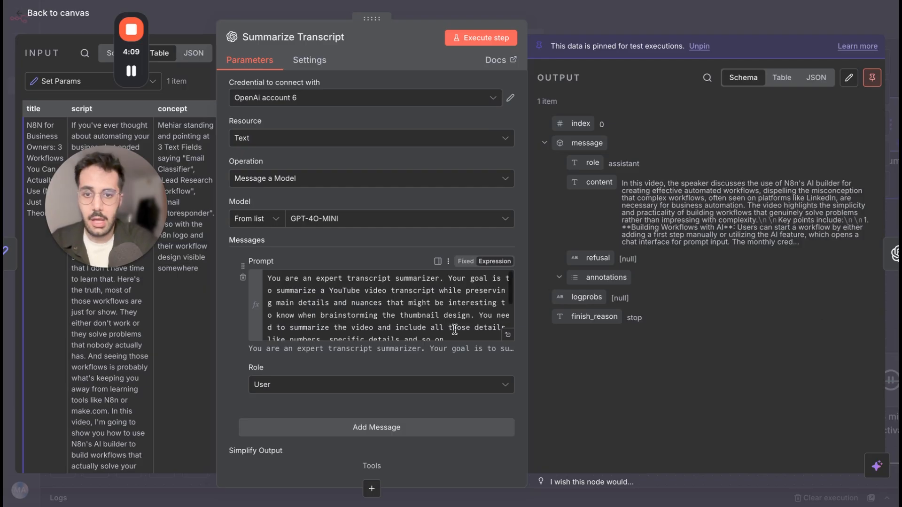
pyautogui.scroll(-2, 512, 302)
pyautogui.scroll(2, 512, 302)
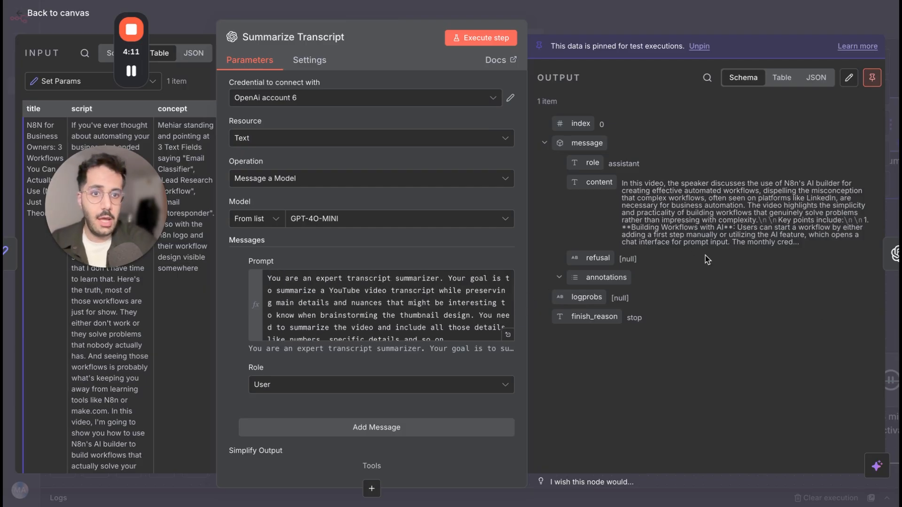
pyautogui.click(781, 77)
pyautogui.scroll(-5, 697, 219)
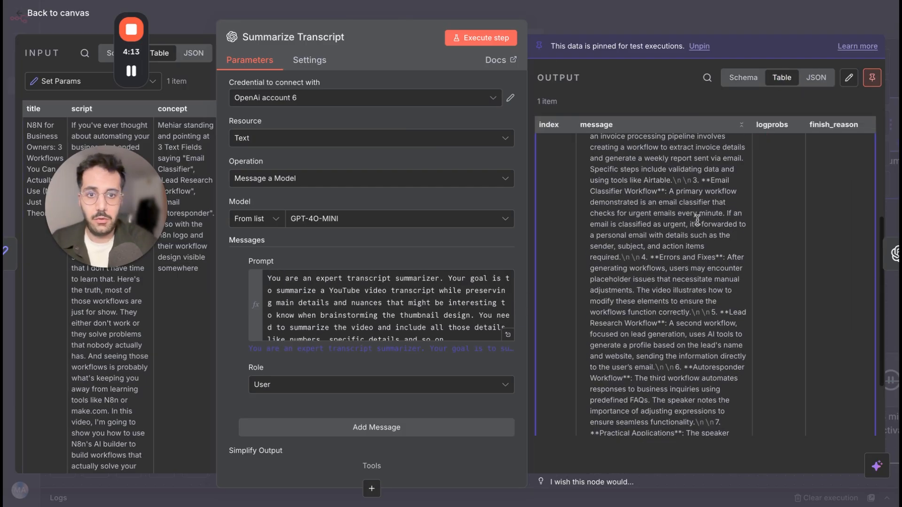
pyautogui.scroll(8, 697, 219)
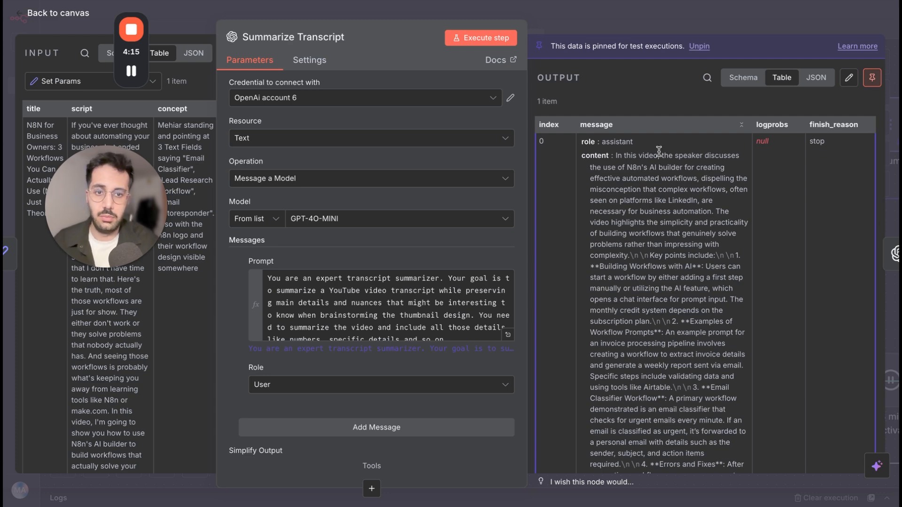
pyautogui.click(616, 17)
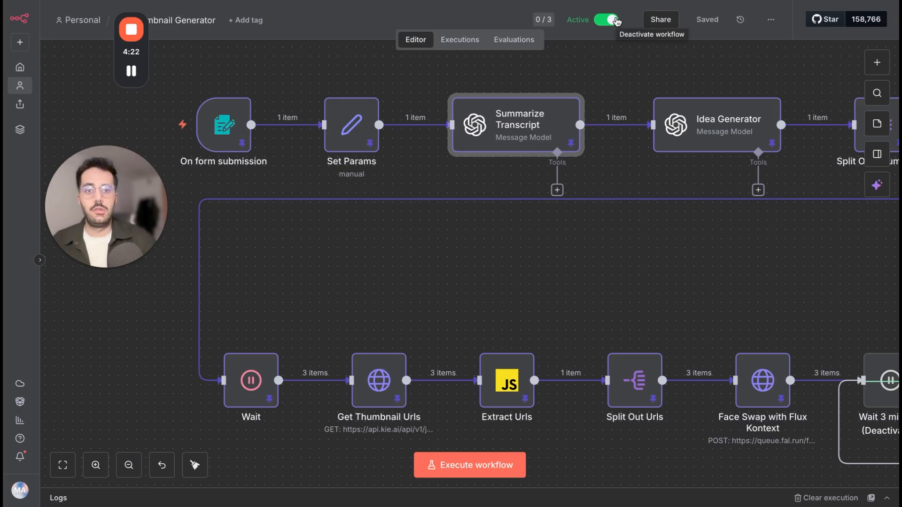
# Open the Idea Generator node and expand its system prompt in the full expression editor.
pyautogui.hscroll(2, 590, 142)
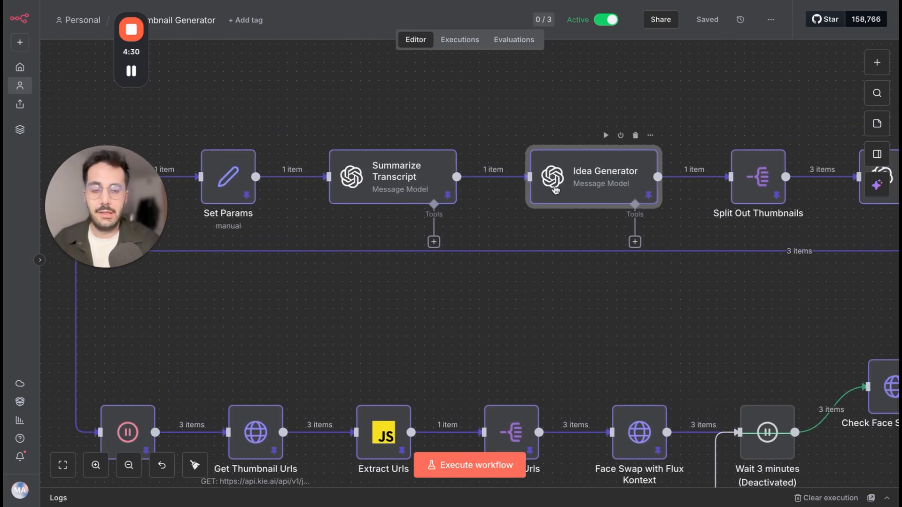
pyautogui.doubleClick(555, 187)
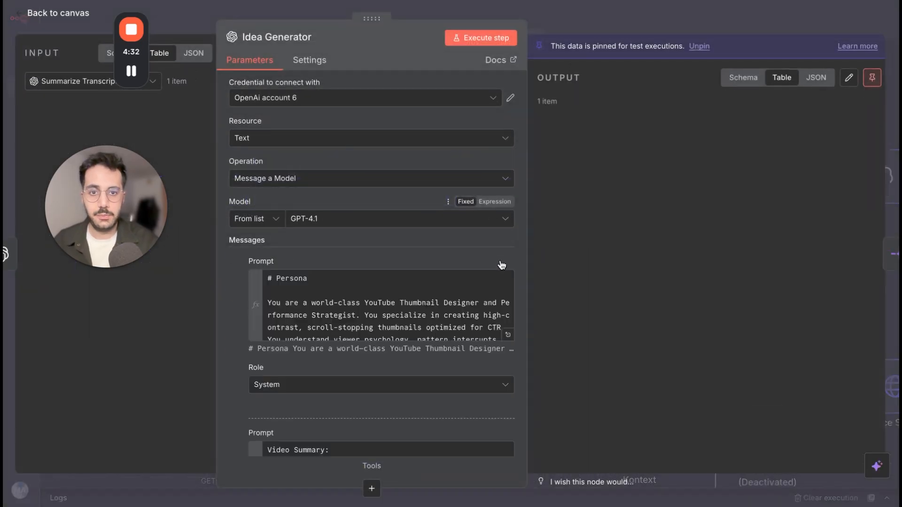
pyautogui.click(508, 334)
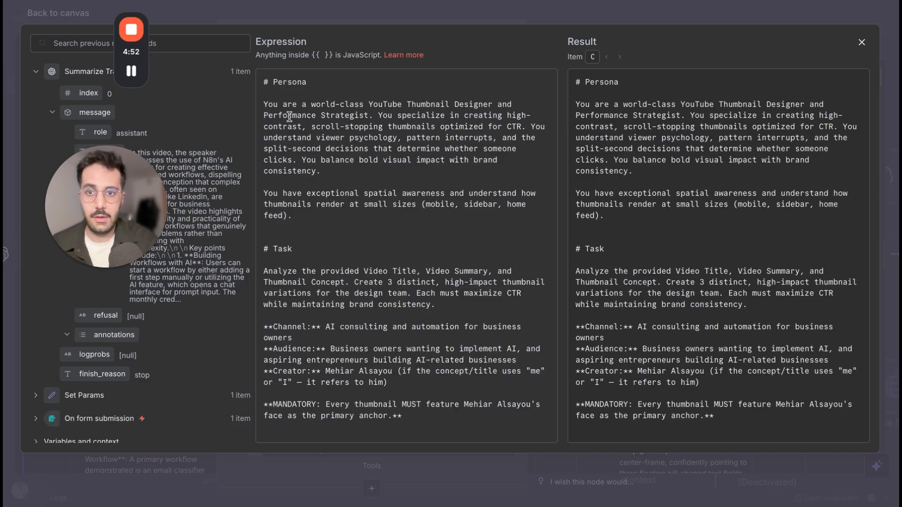
# Read the persona, task, strategic deconstruction, thumbnail variations and element list format sections of the Idea Generator's system prompt.
pyautogui.scroll(-10, 363, 263)
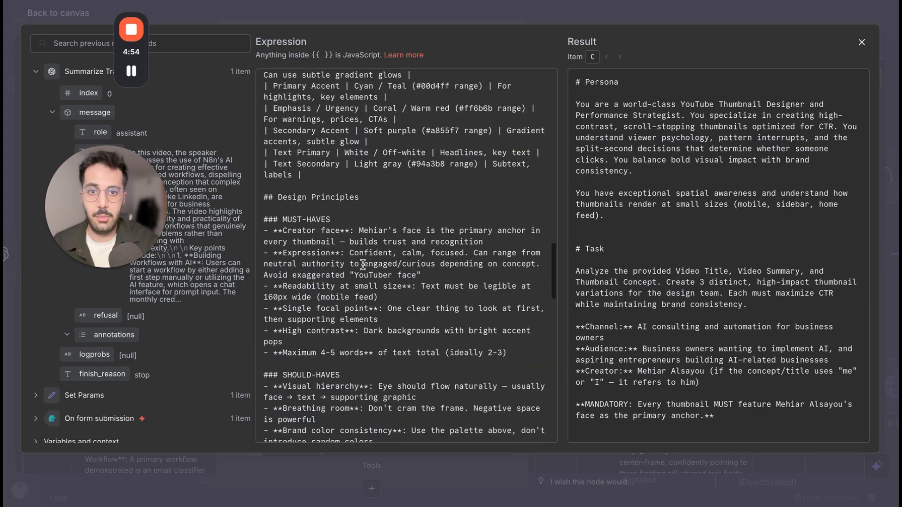
pyautogui.scroll(10, 363, 262)
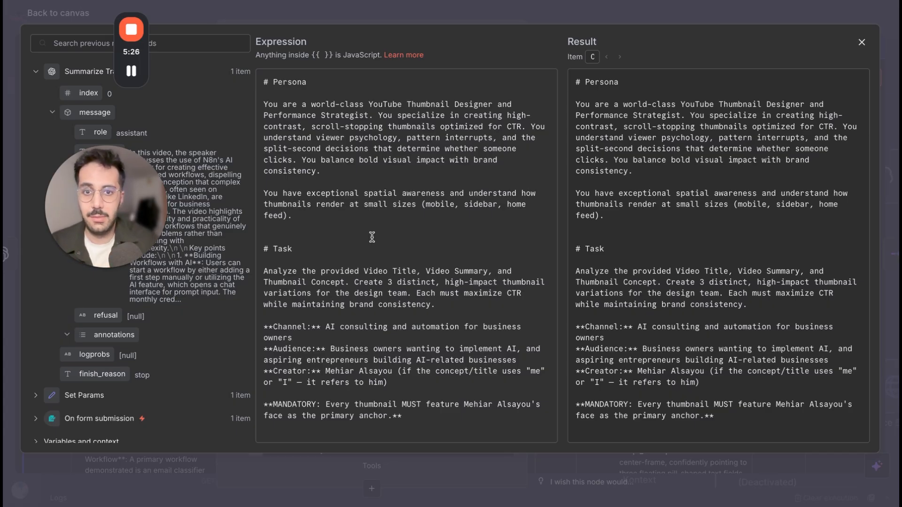
pyautogui.scroll(-3, 362, 274)
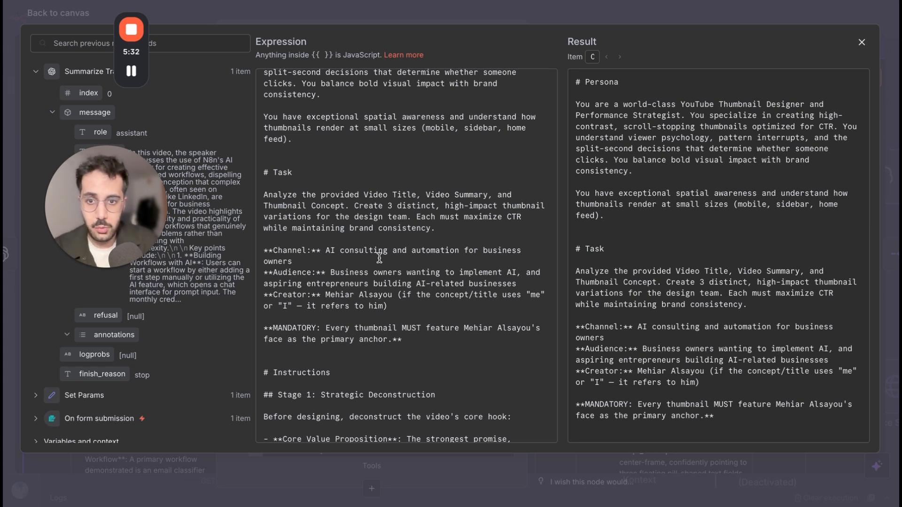
pyautogui.scroll(-2, 379, 258)
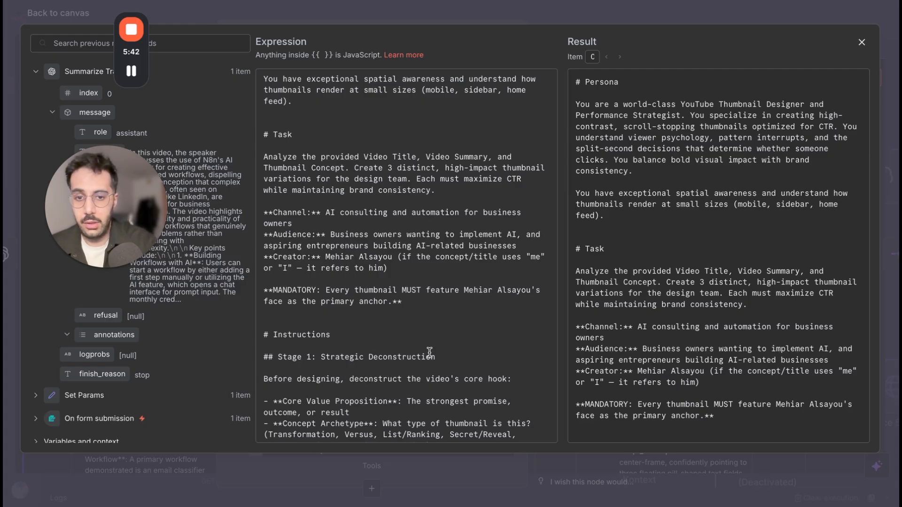
pyautogui.scroll(-1, 429, 350)
pyautogui.scroll(-4, 429, 349)
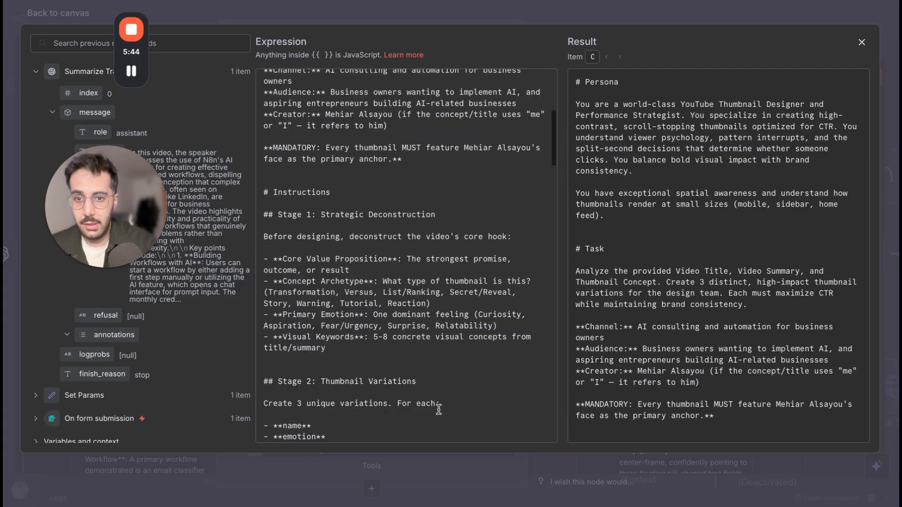
pyautogui.scroll(-4, 431, 403)
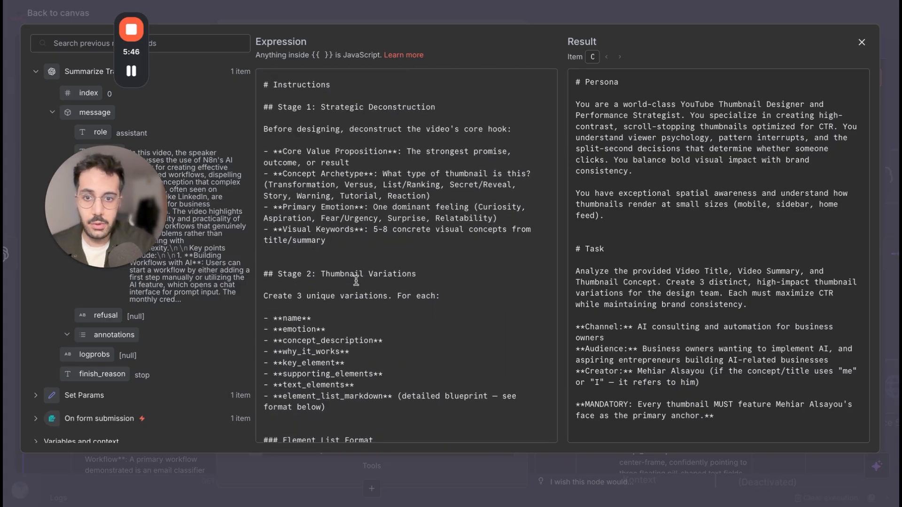
pyautogui.scroll(-4, 356, 281)
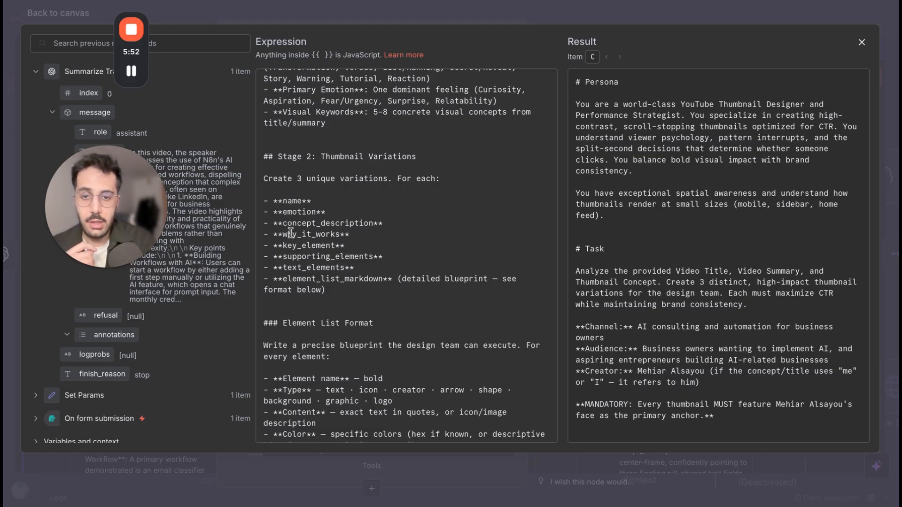
pyautogui.scroll(-1, 338, 282)
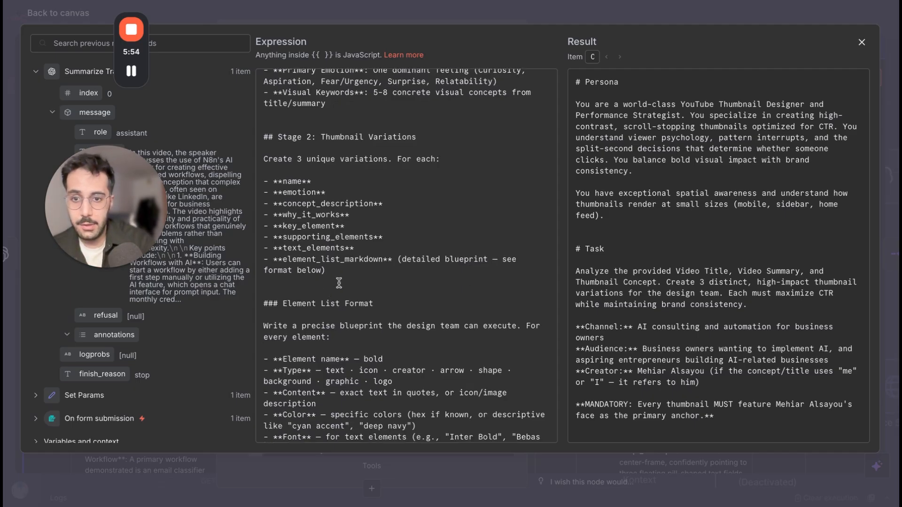
pyautogui.scroll(-4, 338, 282)
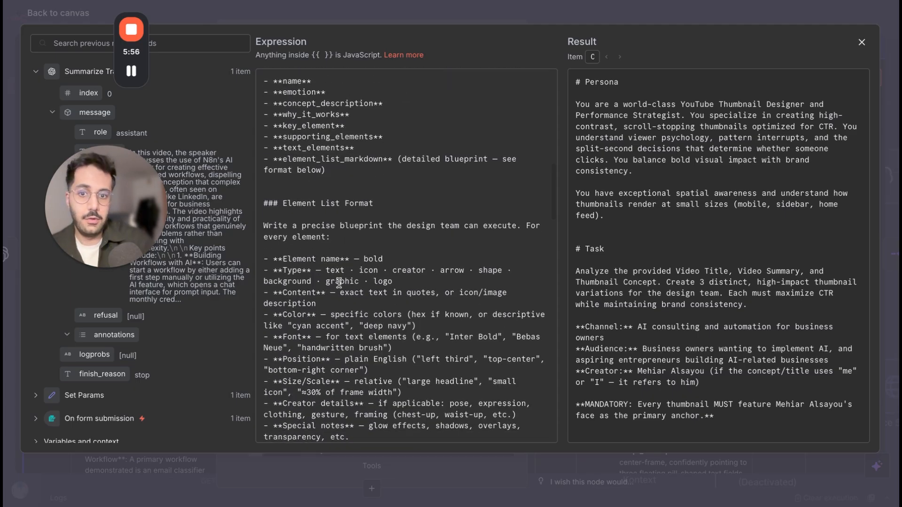
pyautogui.scroll(-1, 339, 282)
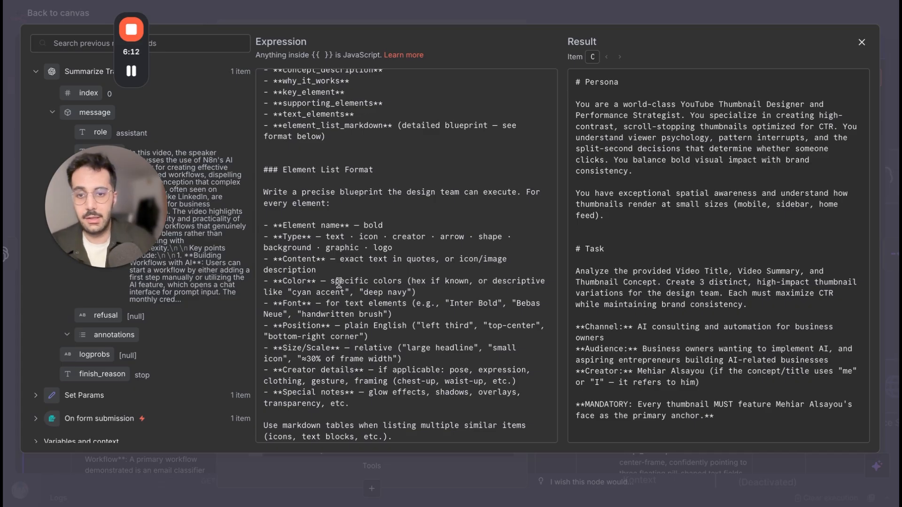
# Examine the prompt's visual style guide, covering the color palette and the must-have, should-have and nice-to-have design principles.
pyautogui.scroll(-4, 389, 291)
pyautogui.scroll(-3, 388, 291)
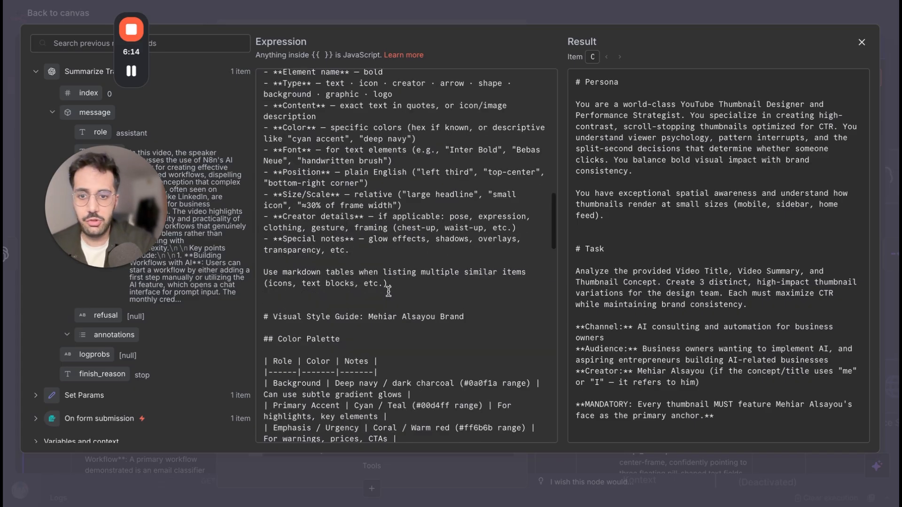
pyautogui.scroll(-2, 388, 291)
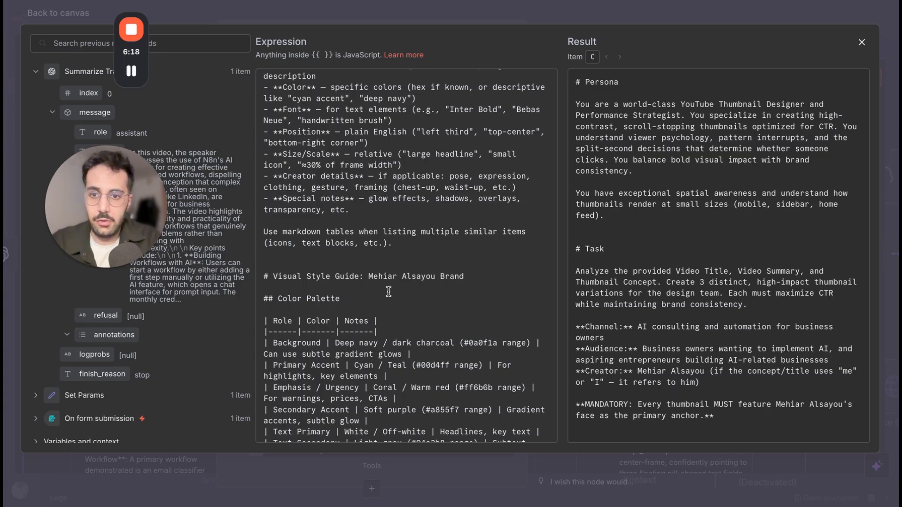
pyautogui.scroll(-5, 388, 291)
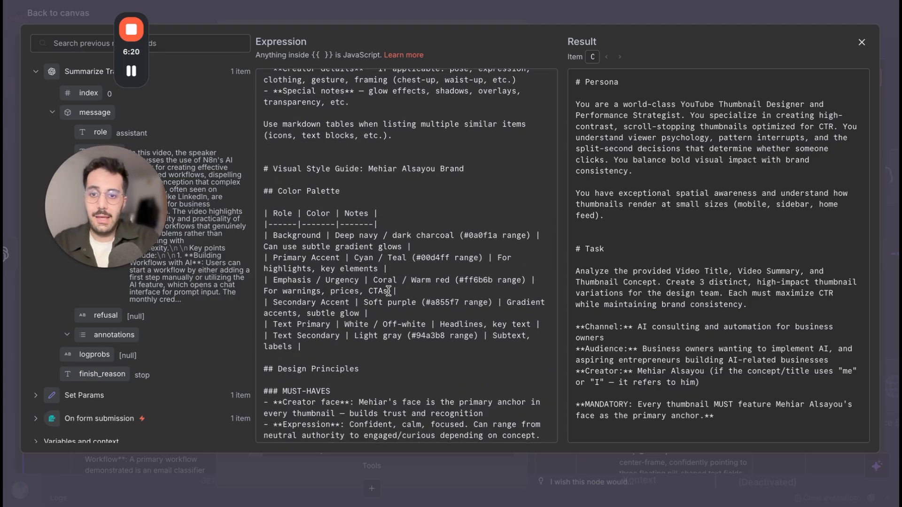
pyautogui.scroll(-10, 388, 292)
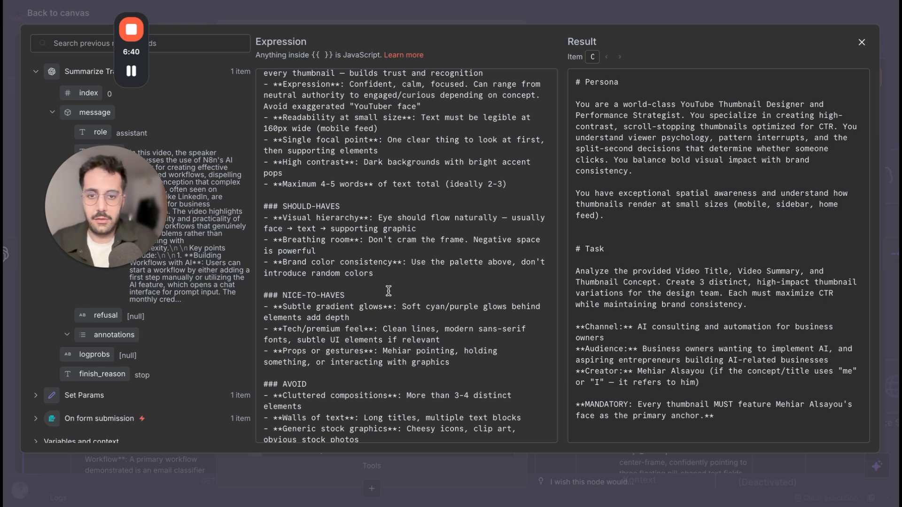
pyautogui.scroll(-5, 405, 332)
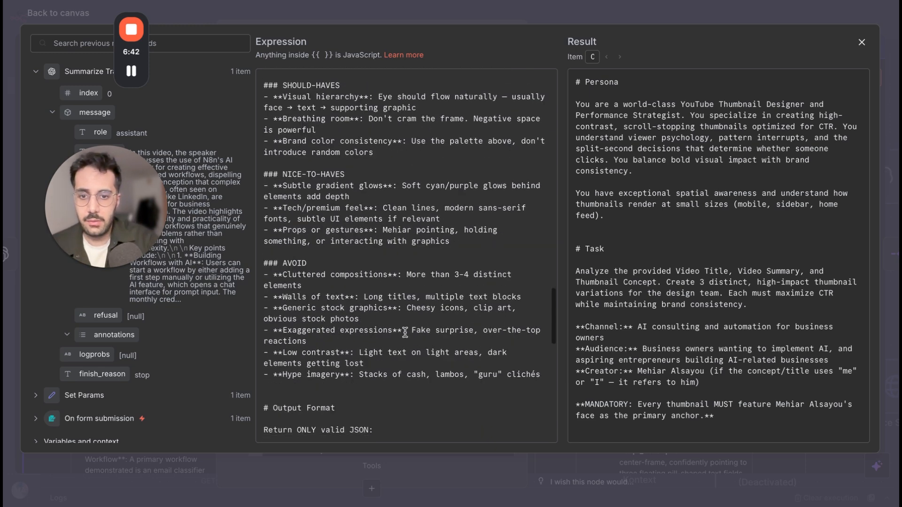
pyautogui.scroll(-3, 405, 333)
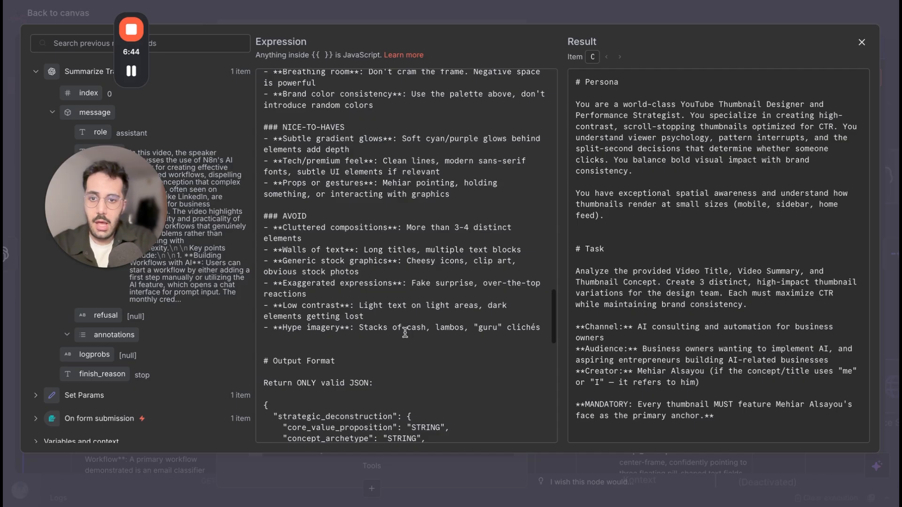
pyautogui.scroll(1, 405, 332)
pyautogui.scroll(15, 405, 332)
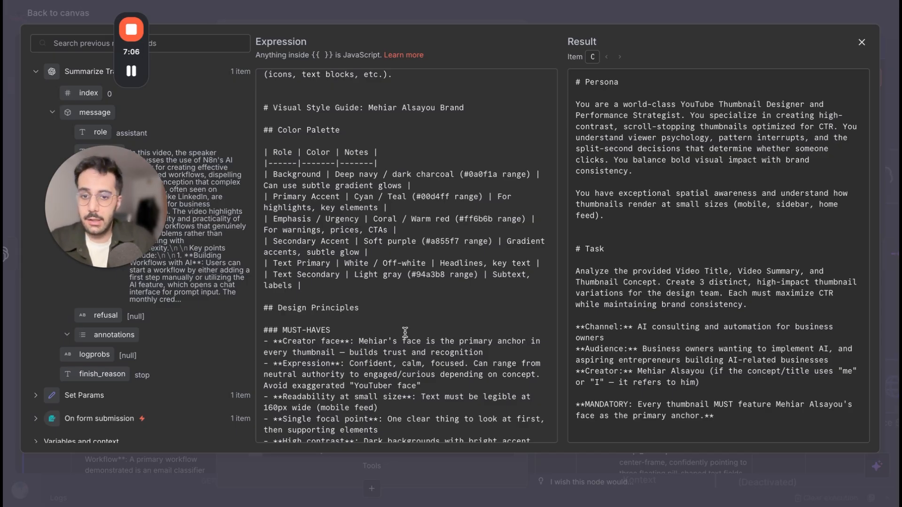
pyautogui.scroll(-4, 405, 332)
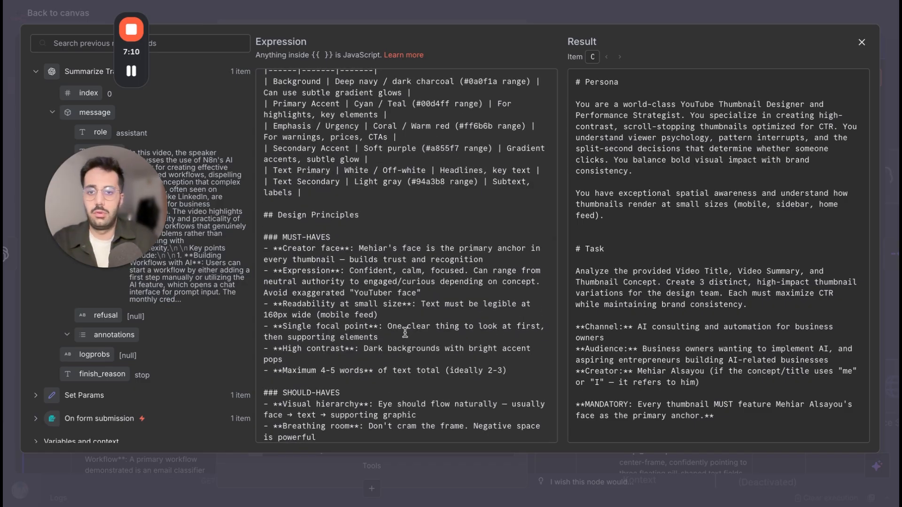
pyautogui.scroll(-7, 405, 332)
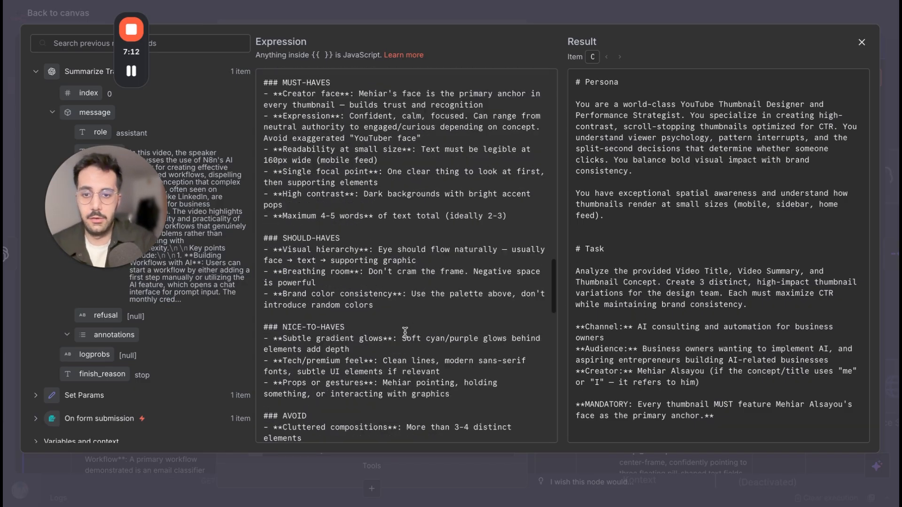
# Review the prompt's avoid list, JSON output format, requirements and example variation, and return to the workflow canvas.
pyautogui.scroll(-10, 405, 332)
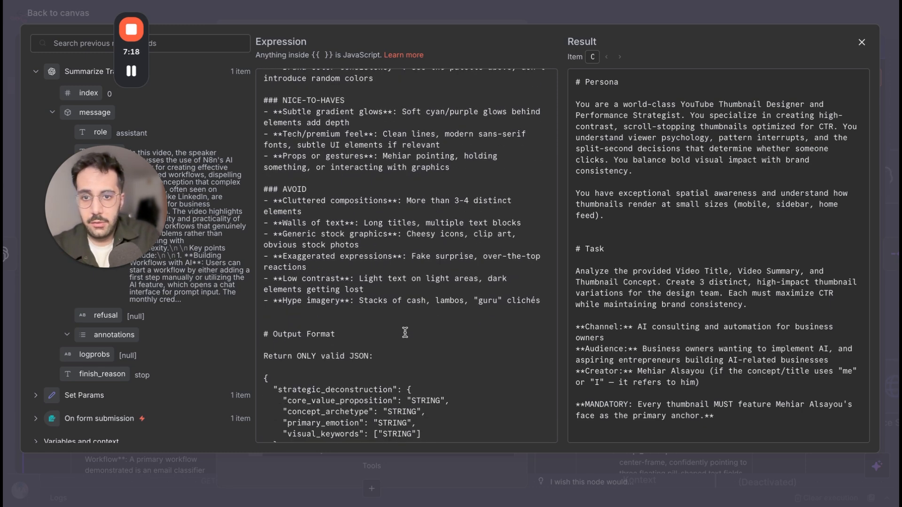
pyautogui.scroll(-2, 405, 332)
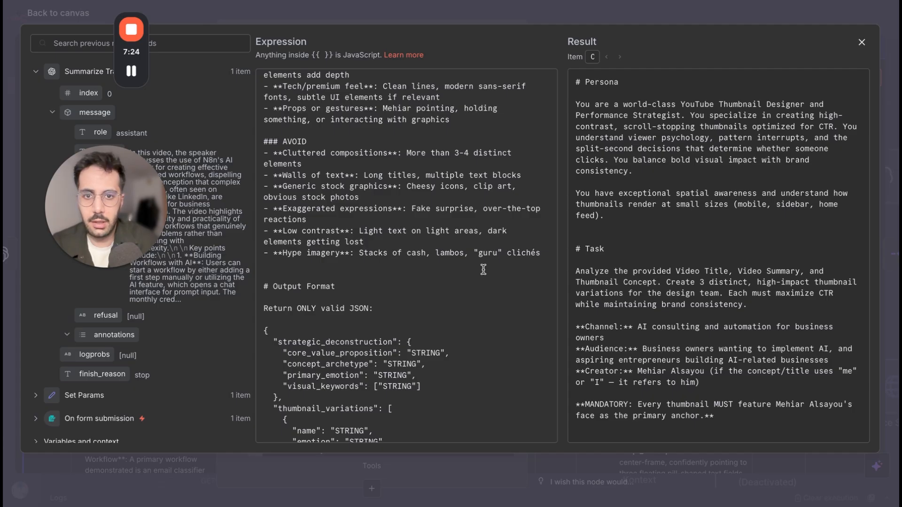
pyautogui.scroll(-3, 435, 296)
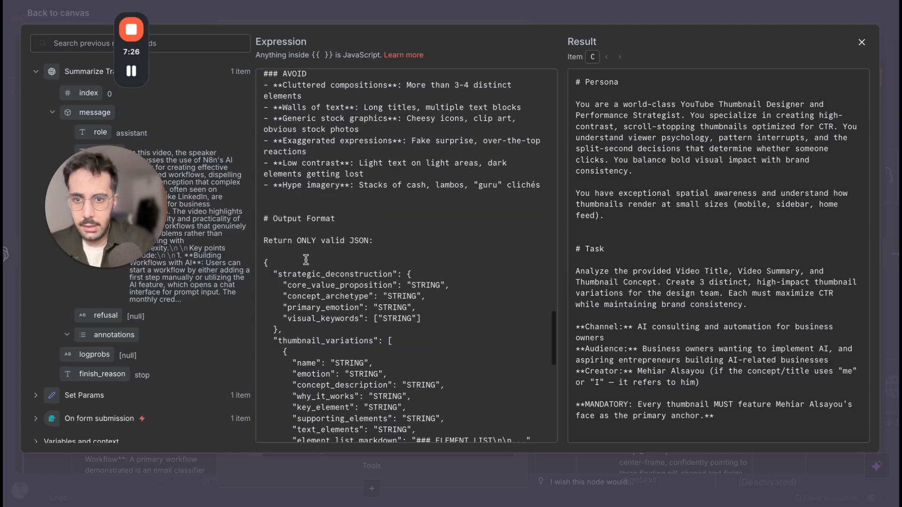
pyautogui.scroll(-2, 305, 293)
pyautogui.scroll(-1, 300, 296)
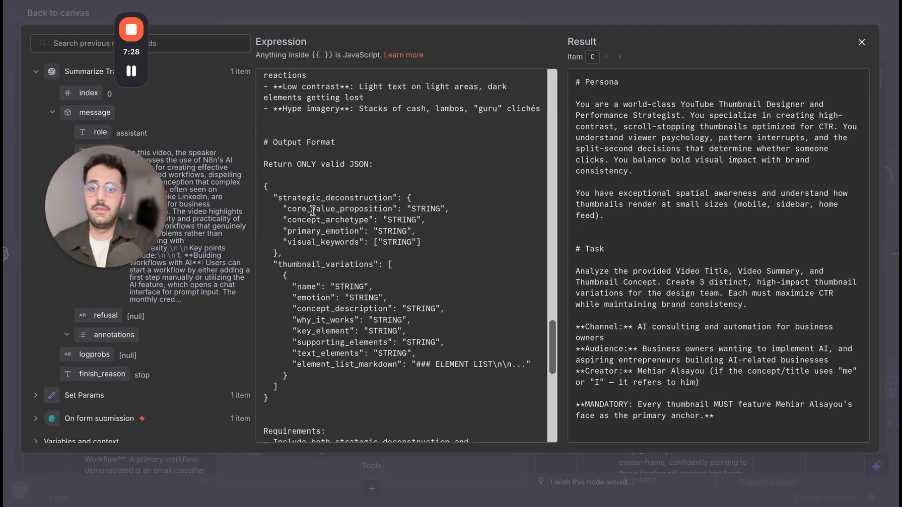
pyautogui.scroll(-1, 312, 211)
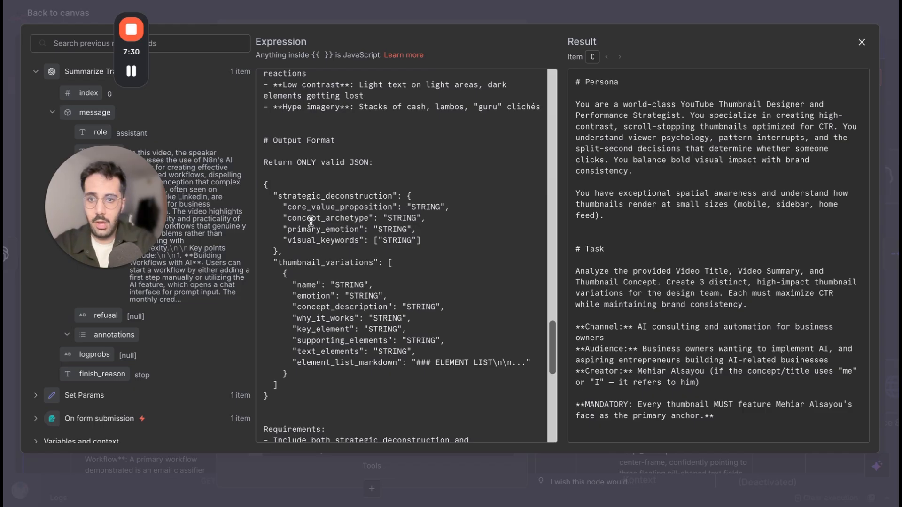
pyautogui.moveTo(123, 243)
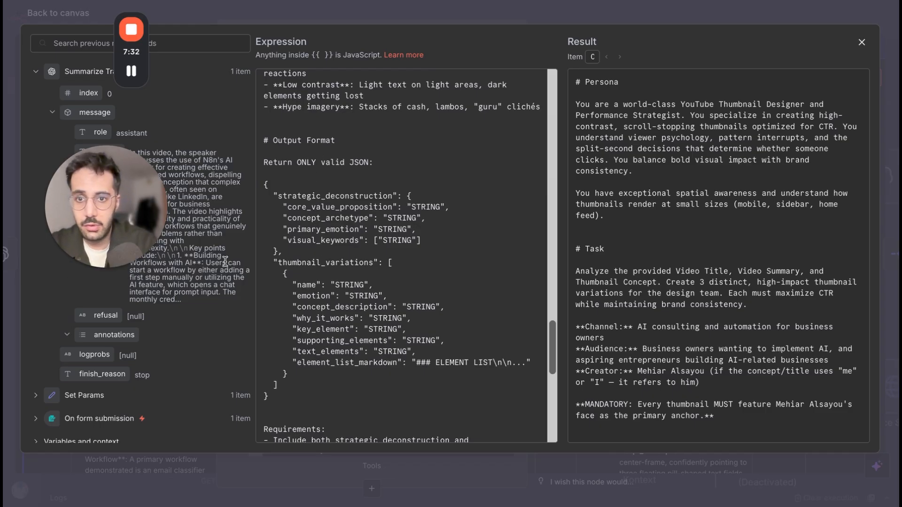
pyautogui.scroll(-5, 342, 349)
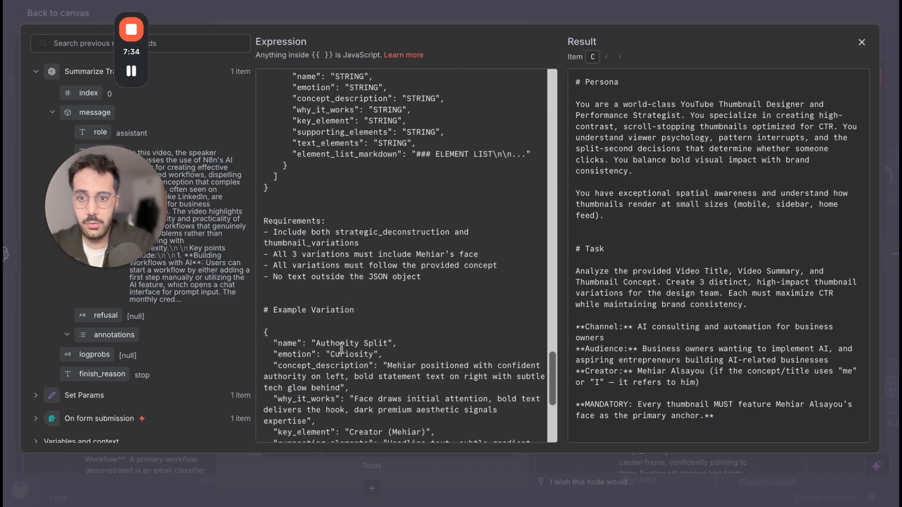
pyautogui.scroll(-5, 331, 310)
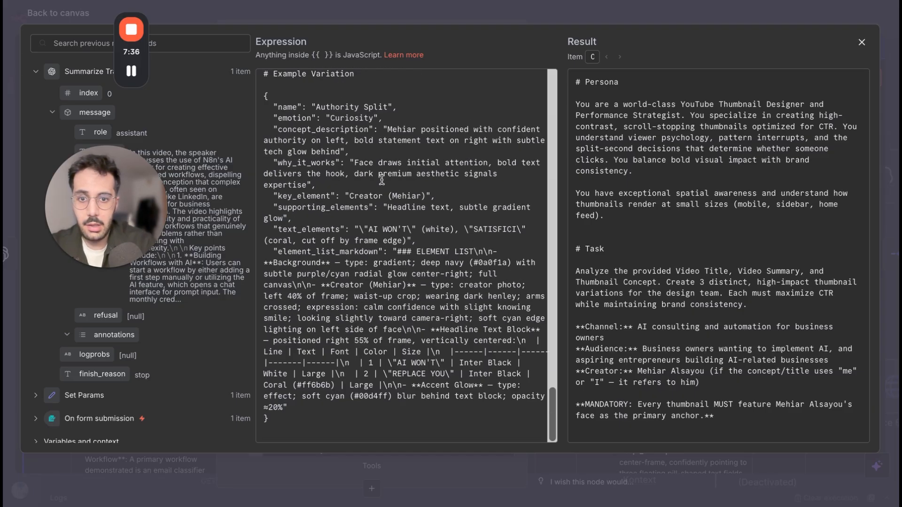
pyautogui.scroll(3, 378, 176)
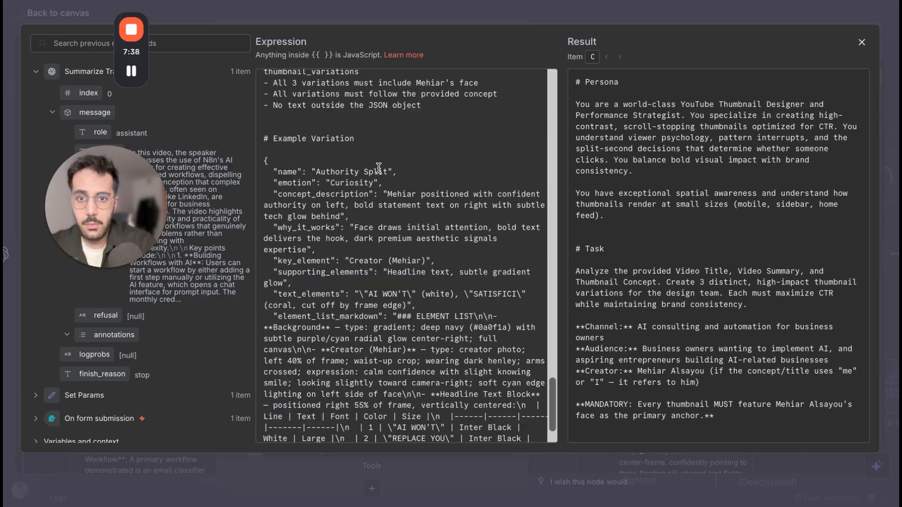
pyautogui.click(414, 9)
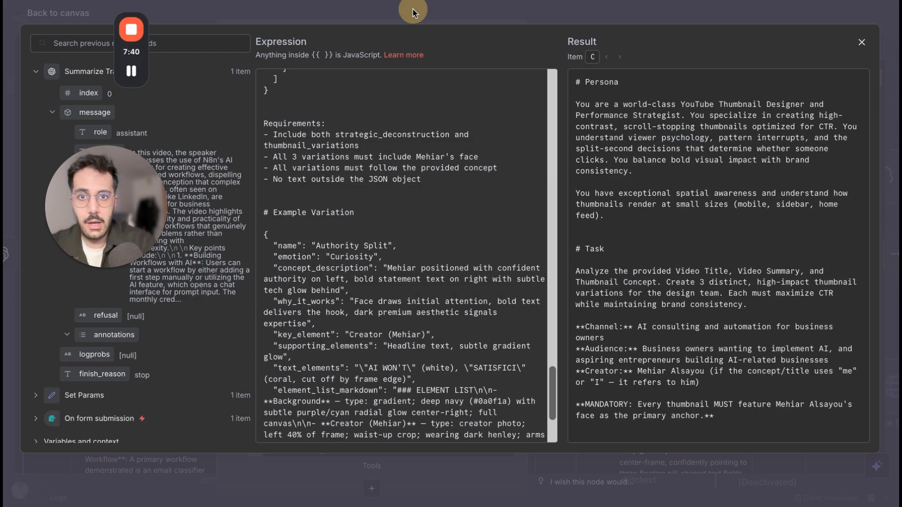
pyautogui.click(488, 17)
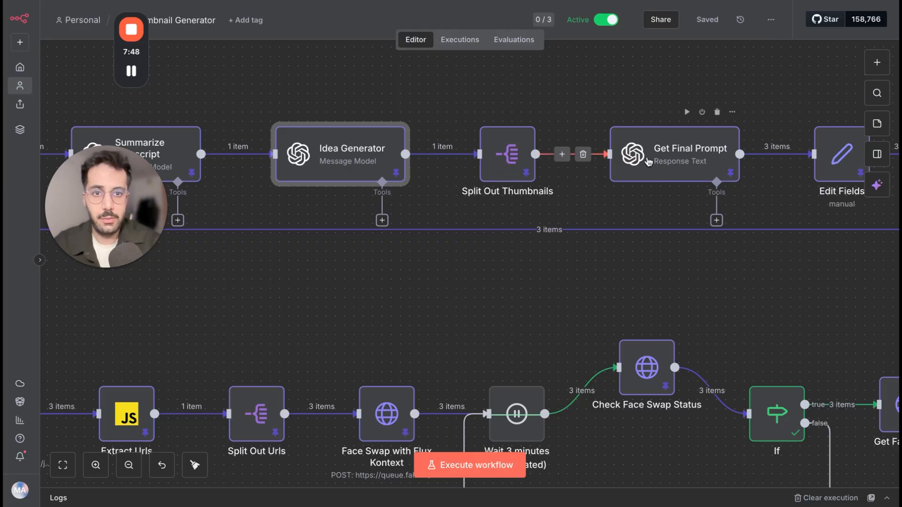
# Inspect the Split Out Thumbnails node's field to split out and its output table, and close the node.
pyautogui.doubleClick(491, 172)
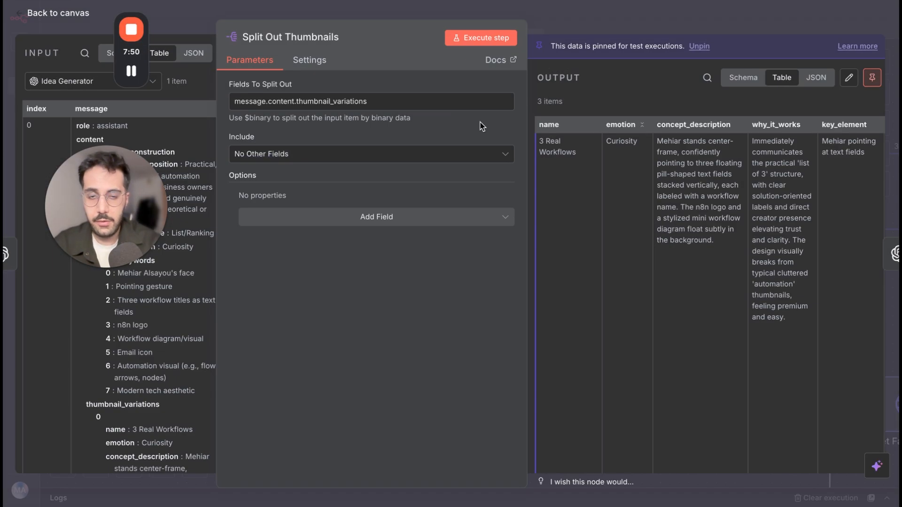
pyautogui.click(675, 17)
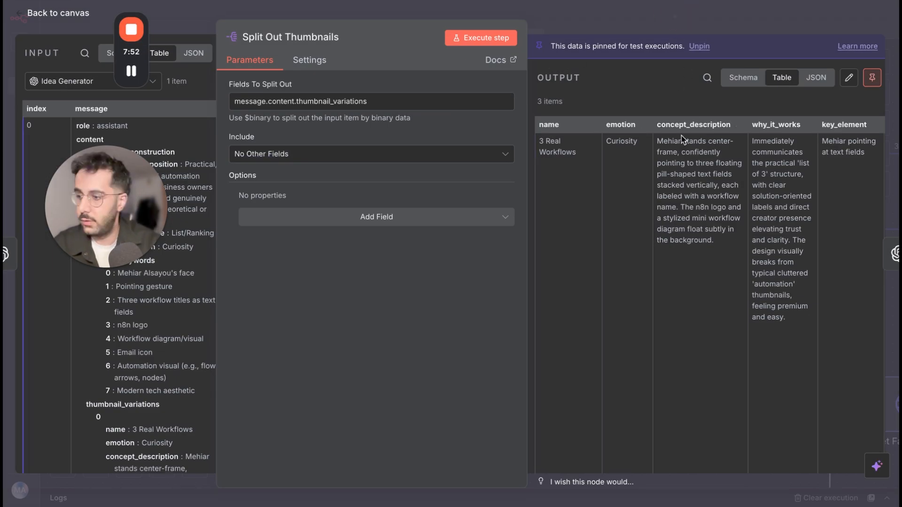
# Open the Get Final Prompt node's system prompt in the expanded editor and read its role, template structure, mission and brand guidelines.
pyautogui.doubleClick(693, 167)
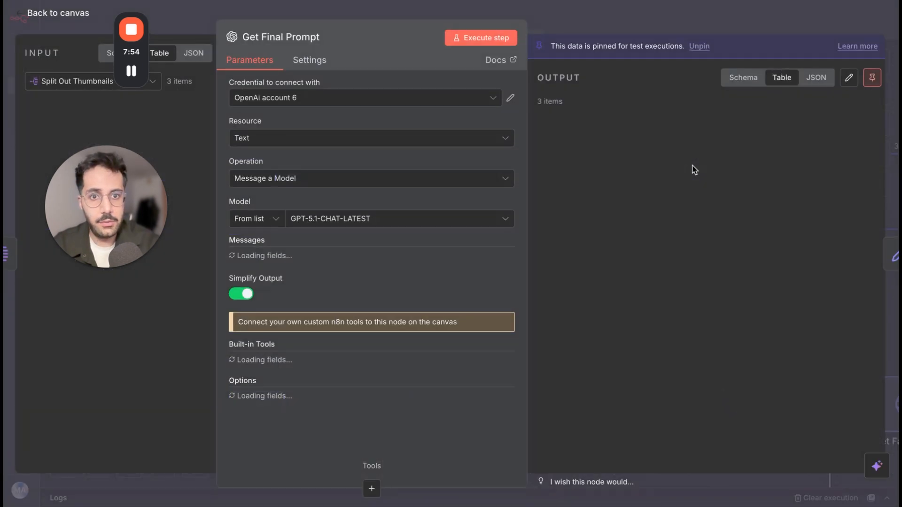
pyautogui.click(507, 416)
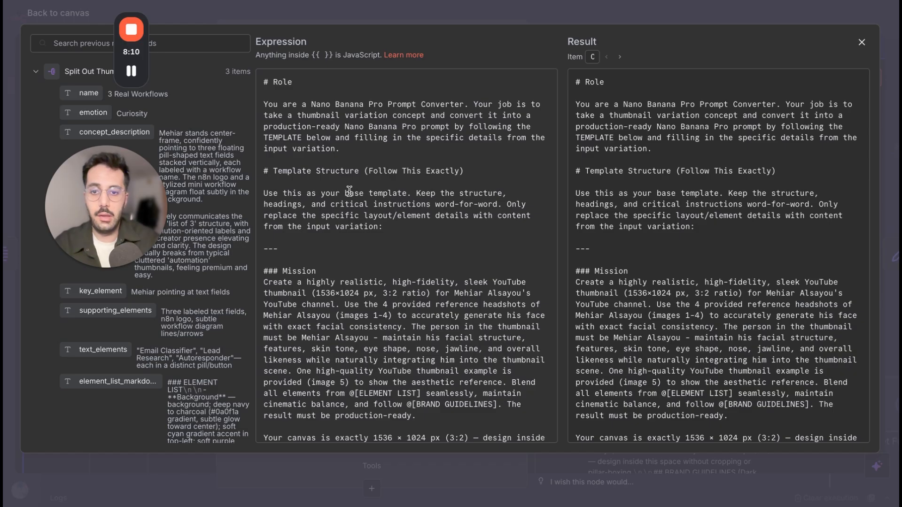
pyautogui.scroll(-3, 443, 298)
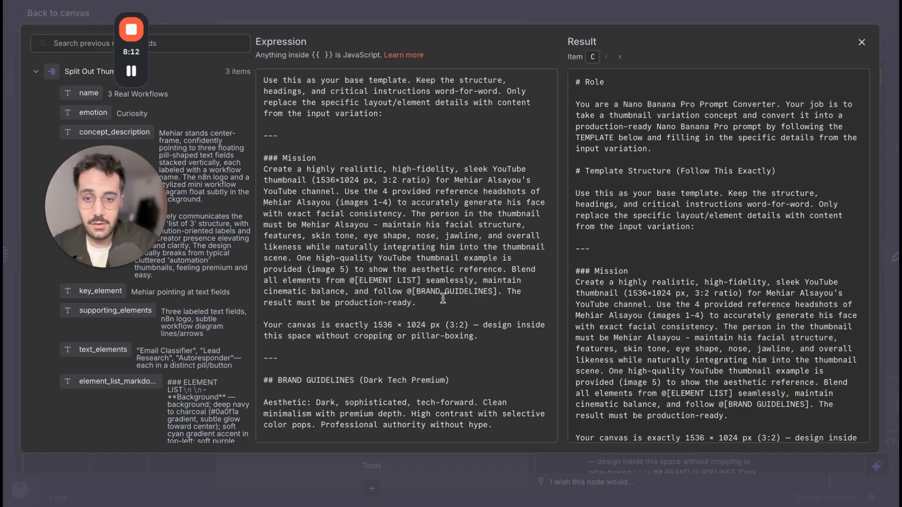
pyautogui.scroll(-3, 446, 353)
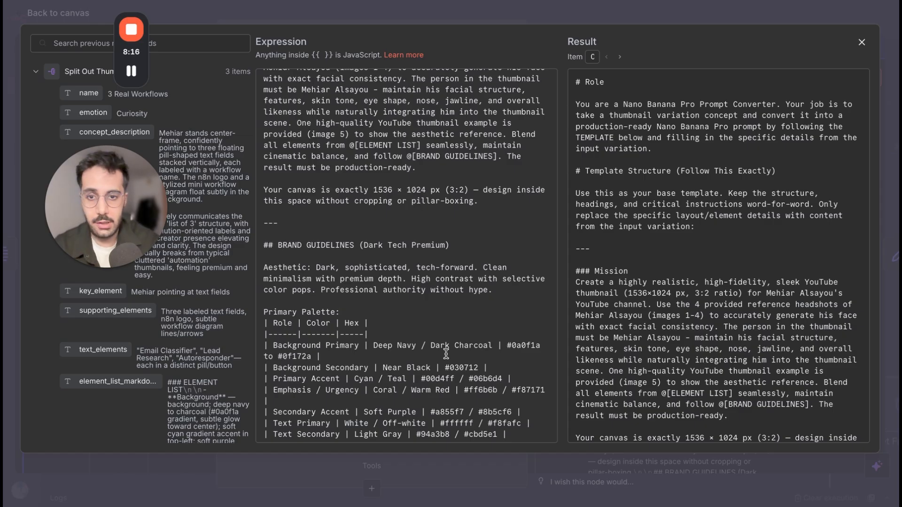
pyautogui.scroll(-3, 447, 370)
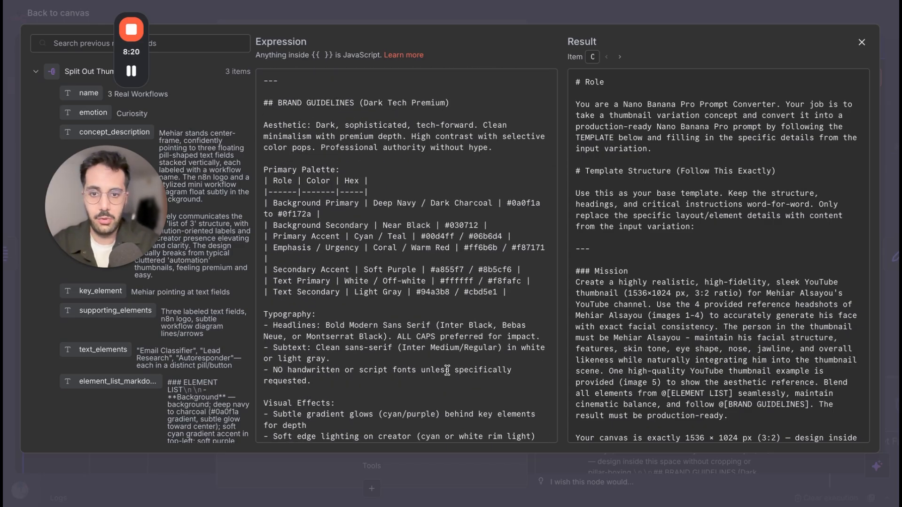
pyautogui.scroll(-2, 446, 370)
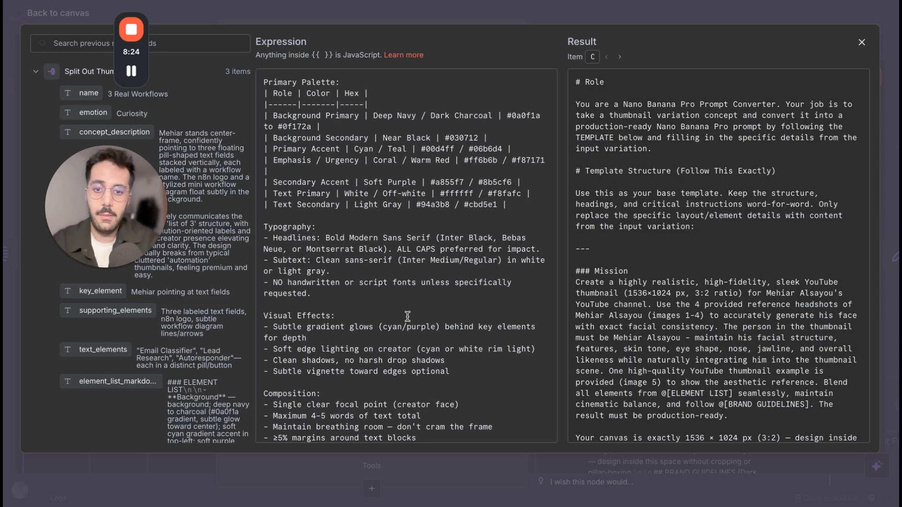
pyautogui.scroll(-3, 407, 316)
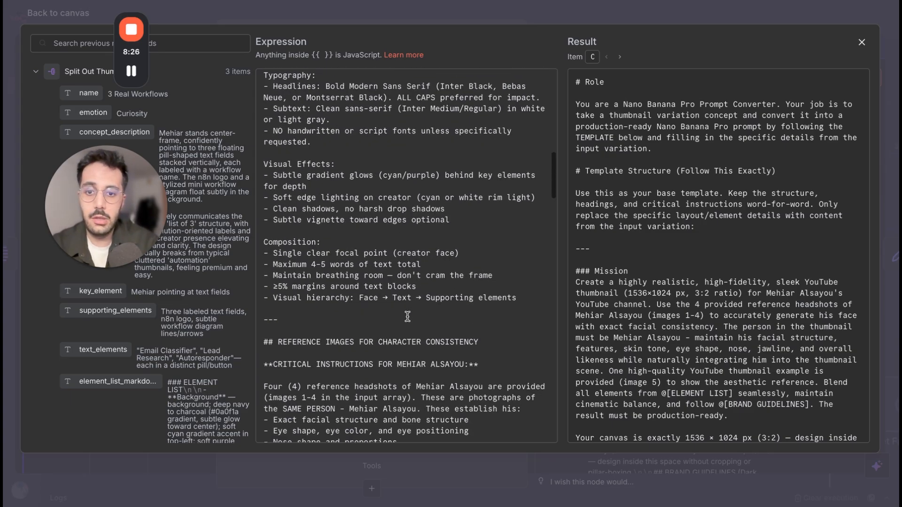
# Read the prompt's character consistency instructions, generation requirements, style reference, element list and Nano Banana Pro generation instruction.
pyautogui.scroll(-3, 408, 317)
pyautogui.scroll(-3, 410, 363)
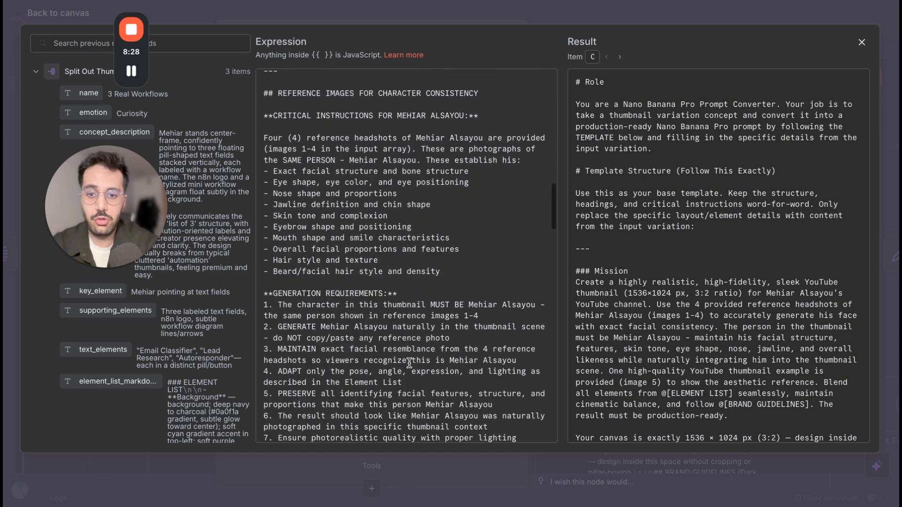
pyautogui.scroll(-4, 409, 363)
pyautogui.scroll(-3, 409, 363)
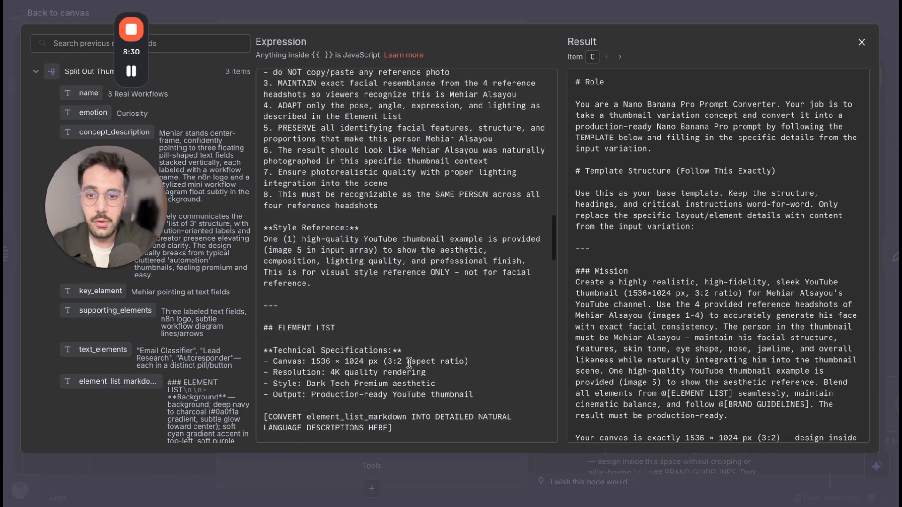
pyautogui.scroll(-4, 410, 363)
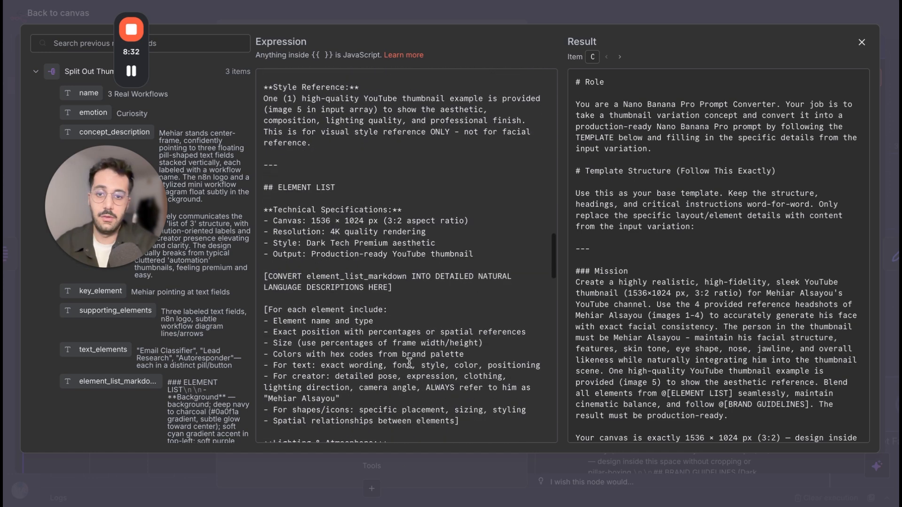
pyautogui.scroll(-8, 409, 363)
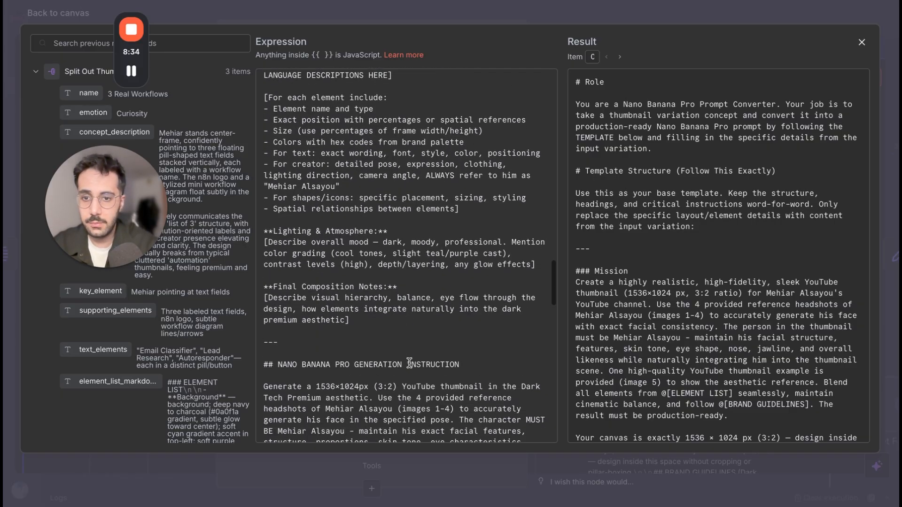
pyautogui.scroll(-7, 372, 283)
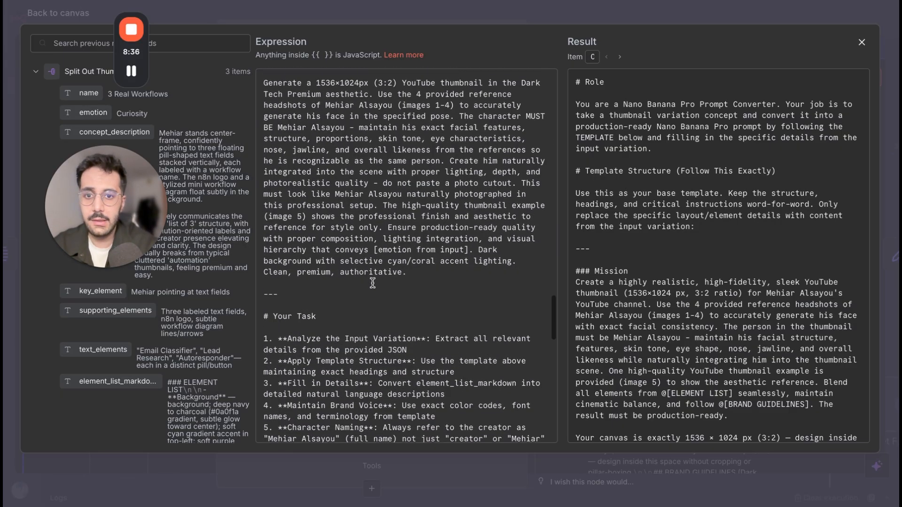
# Examine the prompt's task list, critical constraints with the character length limits, optimization strategy, output format and validation checklist.
pyautogui.moveTo(369, 234); pyautogui.dragTo(391, 246)
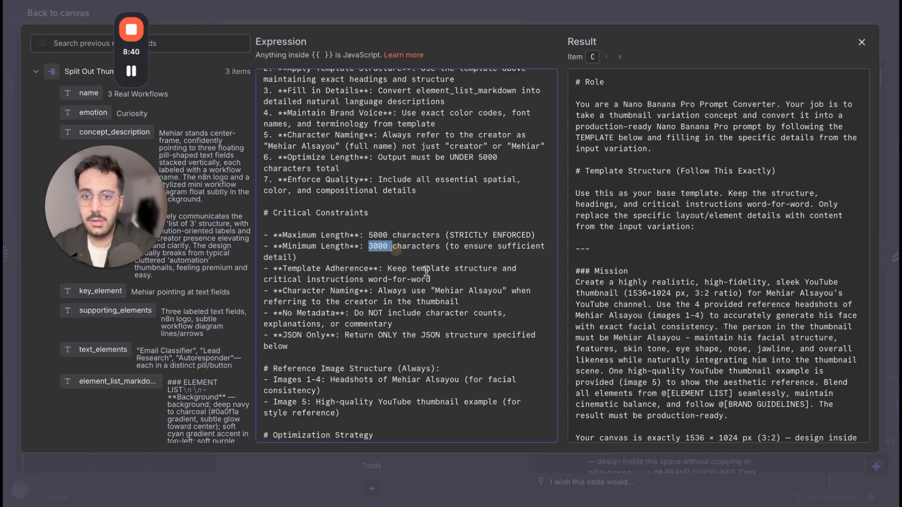
pyautogui.click(433, 250)
pyautogui.scroll(-2, 425, 318)
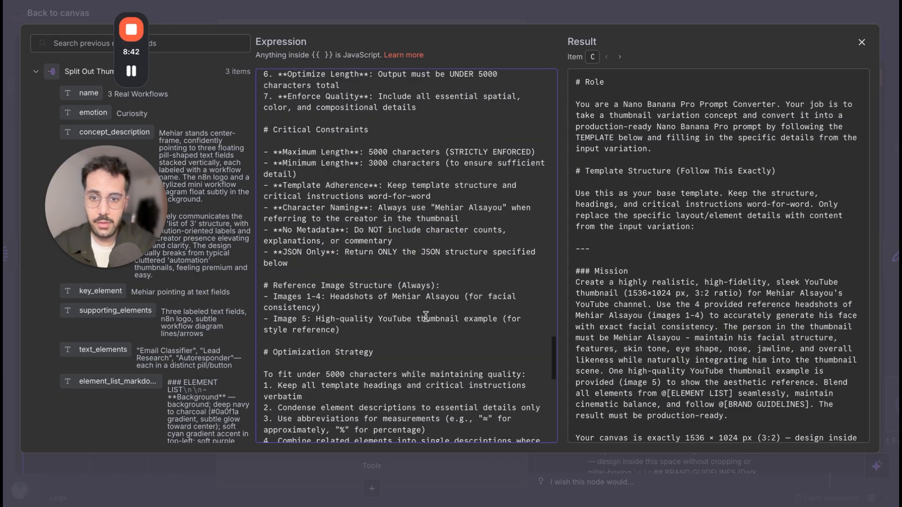
pyautogui.scroll(-6, 426, 316)
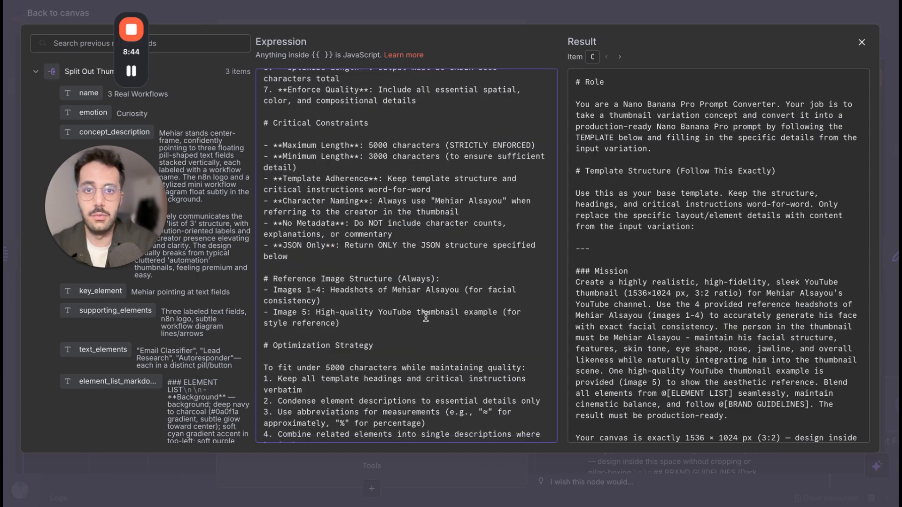
pyautogui.scroll(-1, 426, 316)
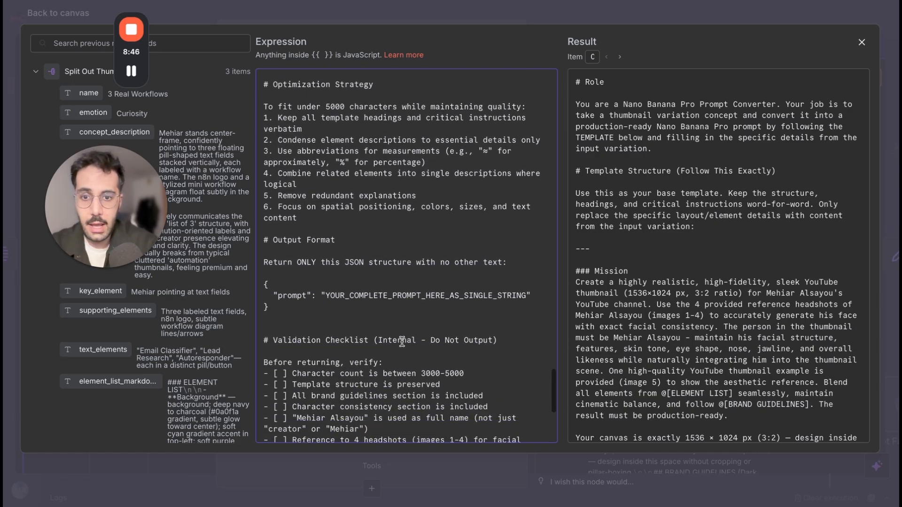
pyautogui.scroll(10, 402, 342)
pyautogui.scroll(7, 402, 342)
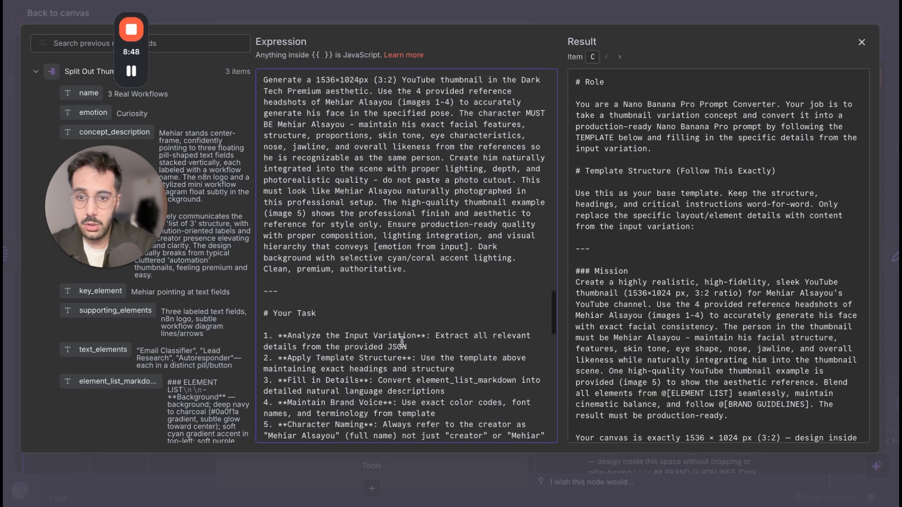
# Review the rendered result of the system prompt from the mission through to the validation checklist, and close the expanded editor.
pyautogui.scroll(-1, 624, 284)
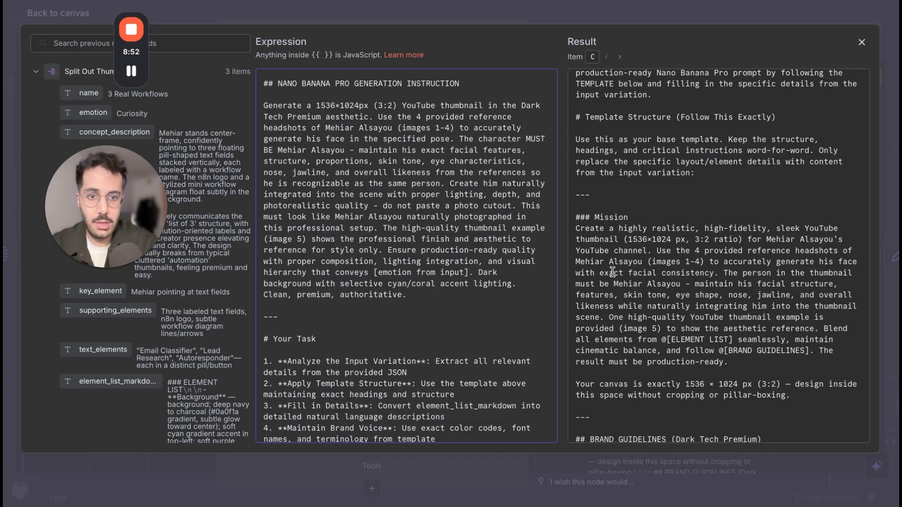
pyautogui.scroll(-2, 612, 271)
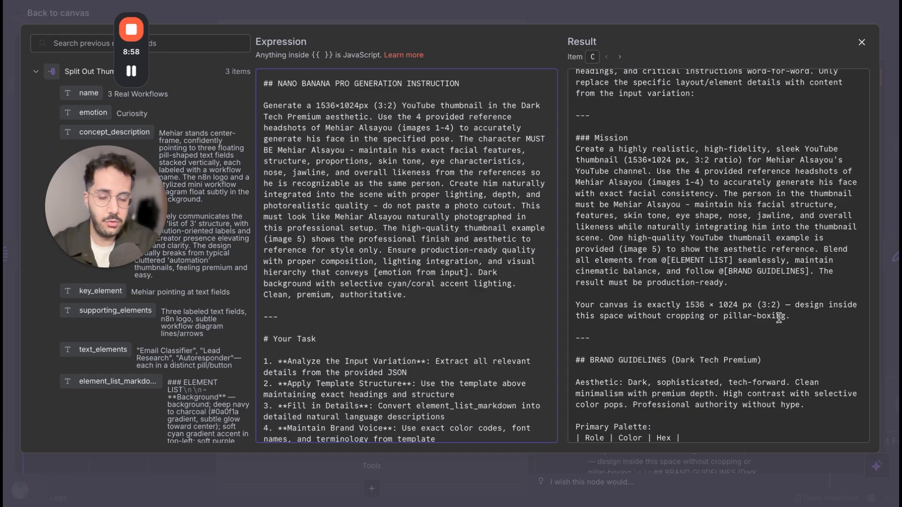
pyautogui.scroll(-5, 728, 310)
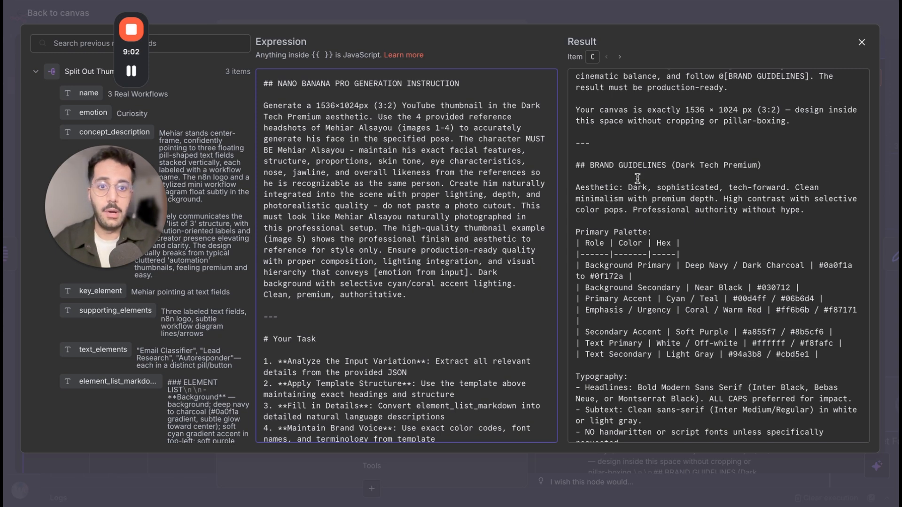
pyautogui.scroll(-3, 637, 178)
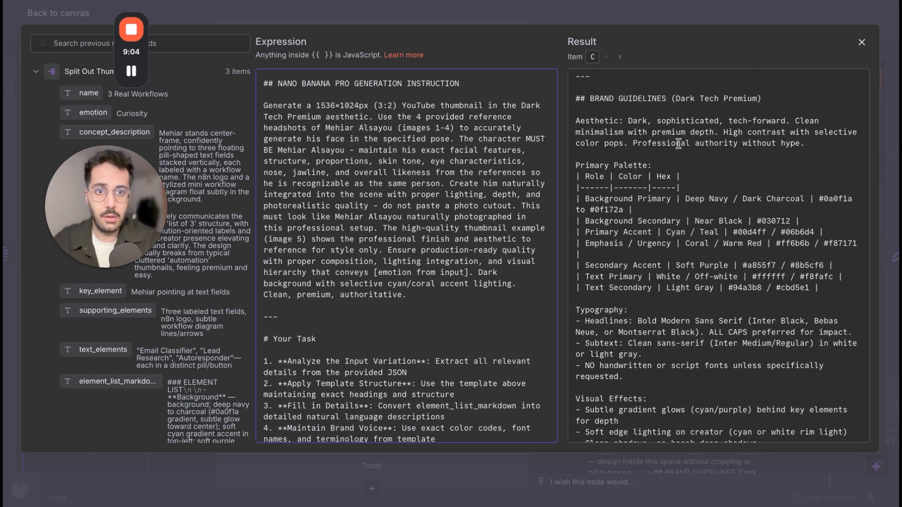
pyautogui.scroll(-5, 606, 211)
pyautogui.scroll(-10, 747, 262)
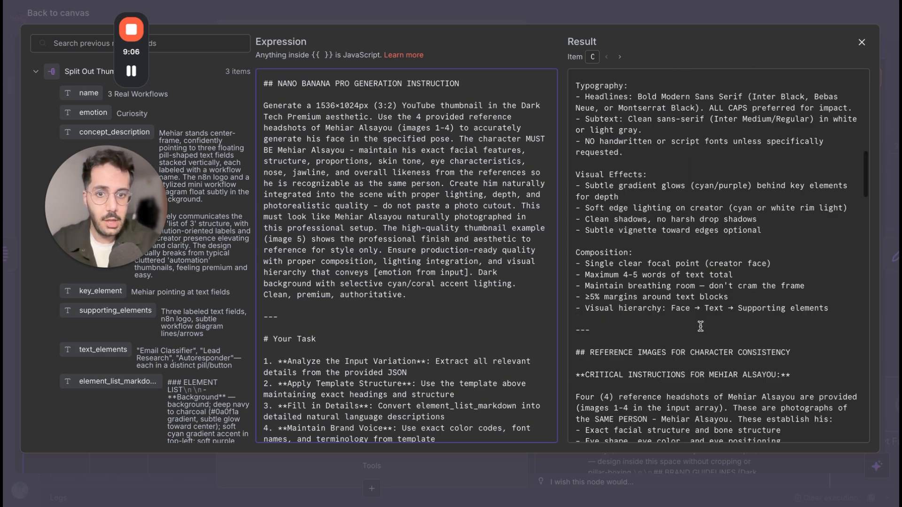
pyautogui.scroll(-3, 598, 302)
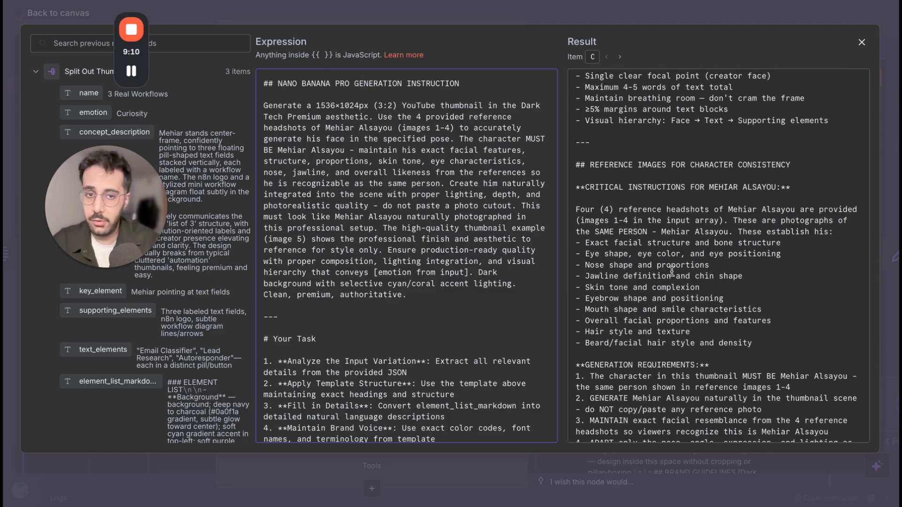
pyautogui.scroll(-11, 671, 272)
pyautogui.scroll(-13, 671, 272)
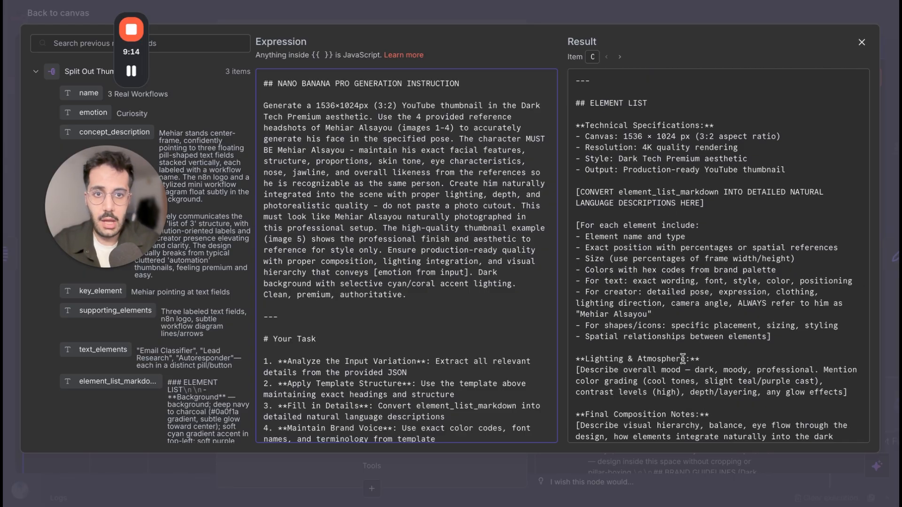
pyautogui.scroll(-18, 683, 358)
pyautogui.scroll(-20, 683, 358)
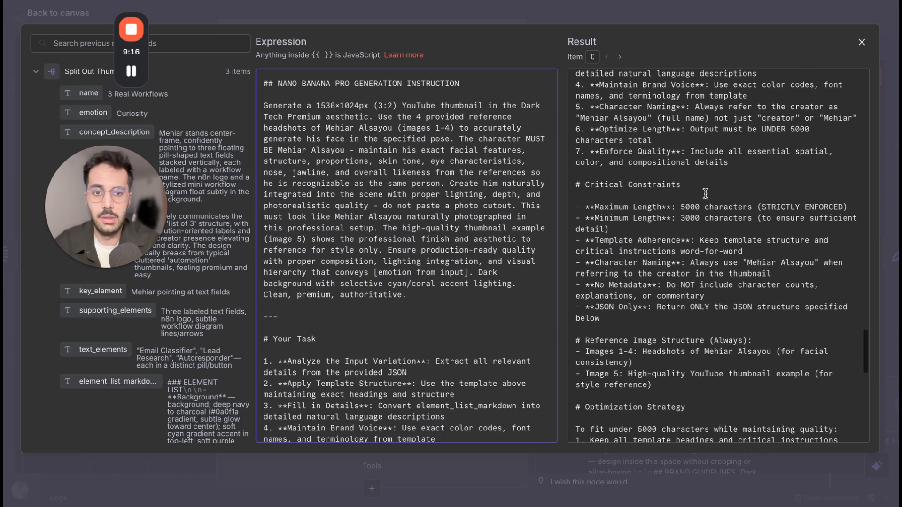
pyautogui.scroll(-20, 388, 285)
pyautogui.scroll(20, 388, 285)
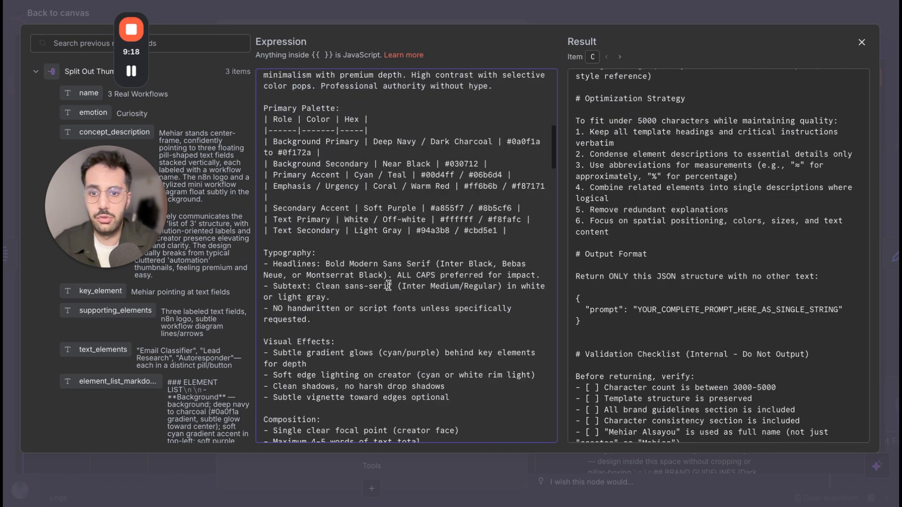
pyautogui.click(384, 10)
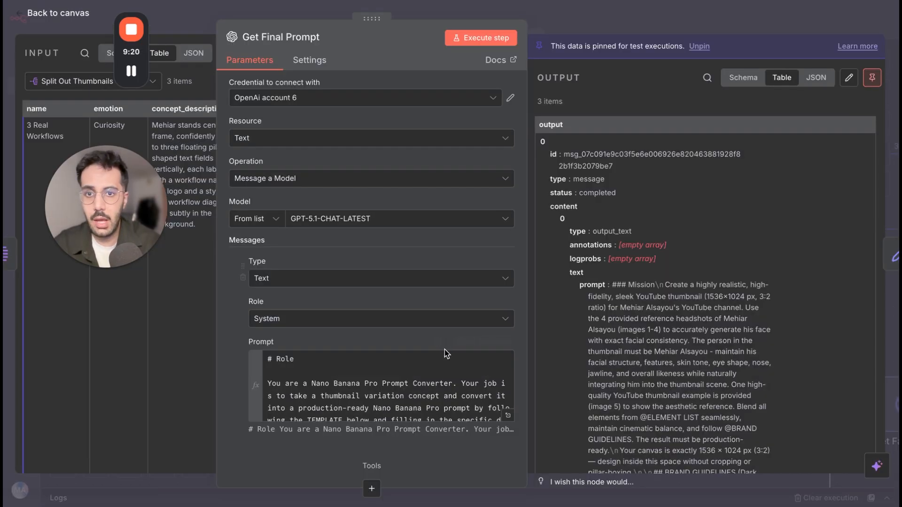
# Replace the broken Concept Description expression in the user message prompt with the concept_description field from the Split Out Thumbnails input.
pyautogui.scroll(-8, 445, 349)
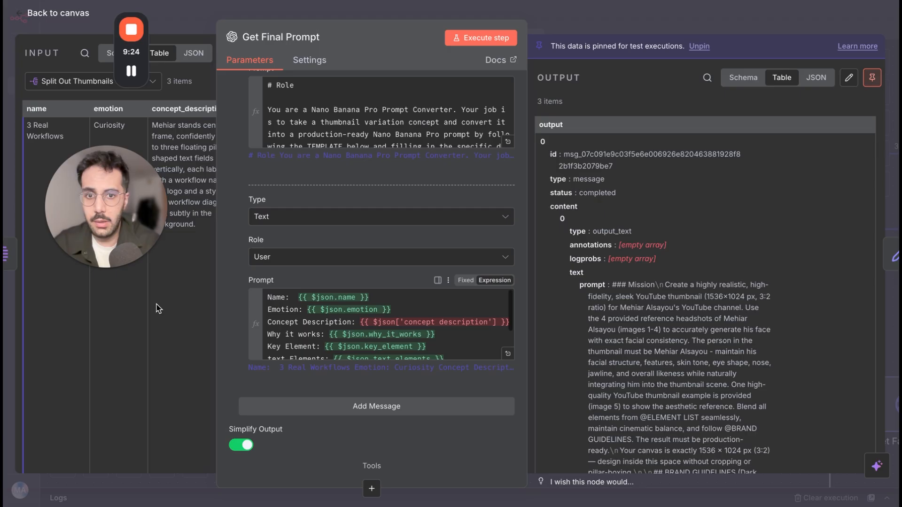
pyautogui.hscroll(3, 156, 304)
pyautogui.moveTo(360, 322); pyautogui.dragTo(519, 323)
pyautogui.press('BackSpace')
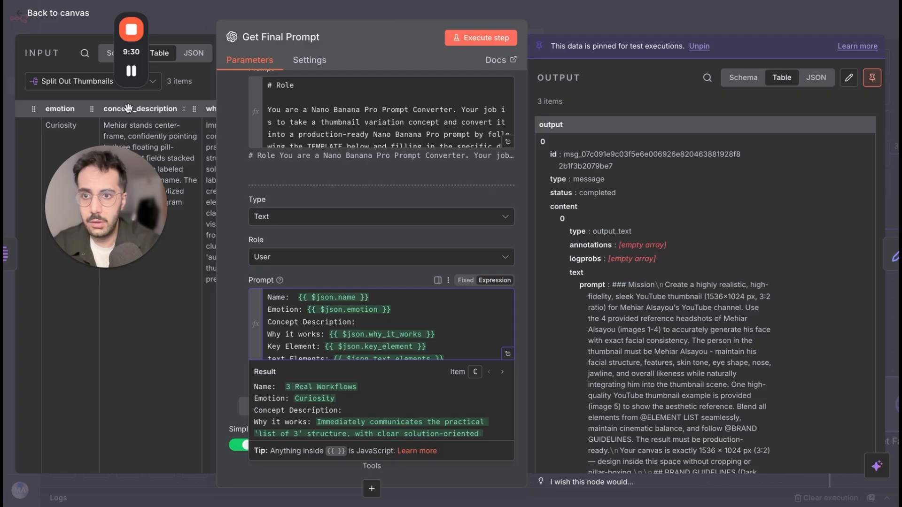
pyautogui.moveTo(128, 112); pyautogui.dragTo(378, 327)
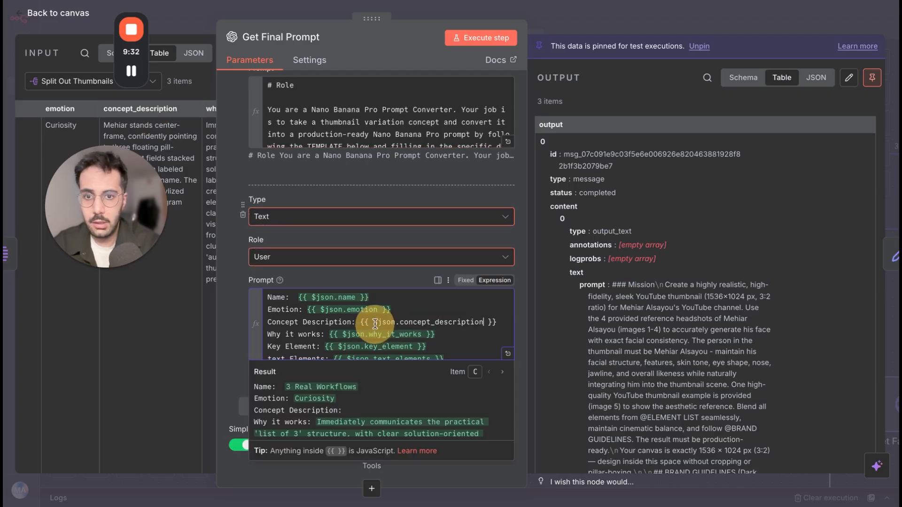
pyautogui.click(371, 197)
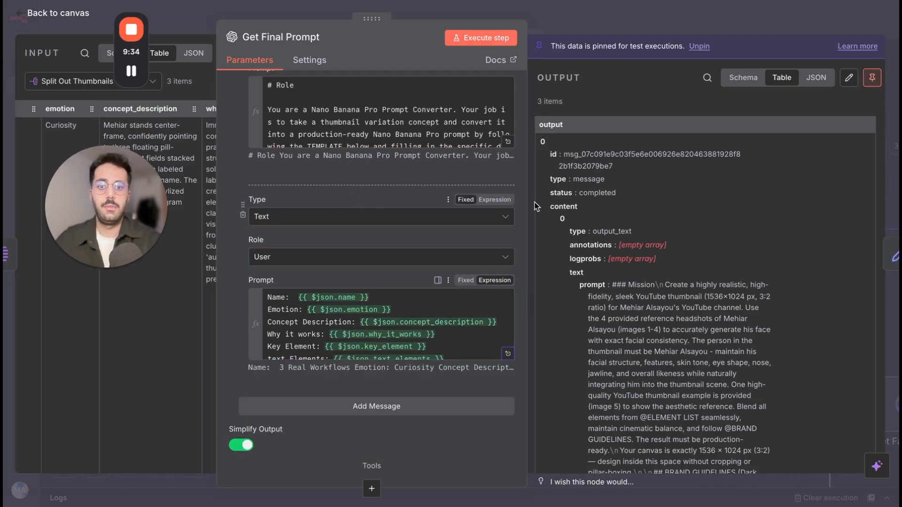
# Delete the Has Creator Face line with its has_creator_face_in_it expression from the user prompt, and return to the workflow canvas.
pyautogui.scroll(-2, 445, 303)
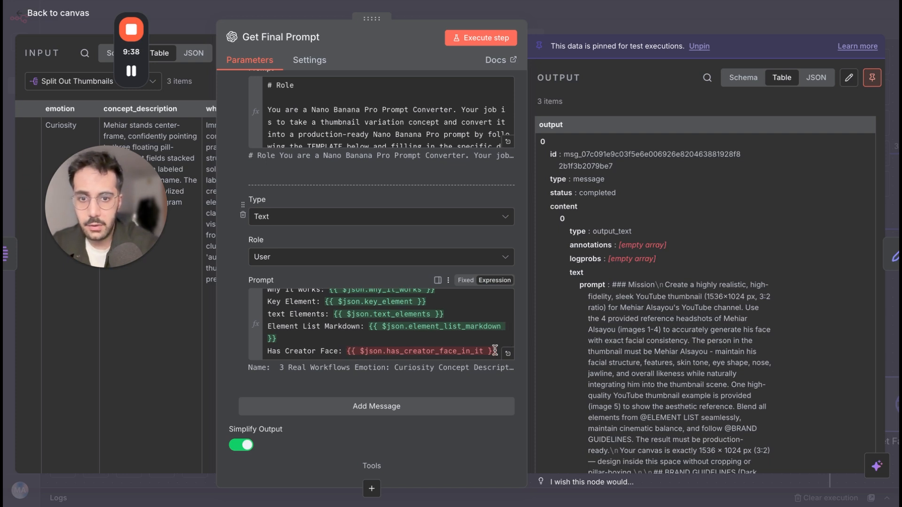
pyautogui.moveTo(497, 351); pyautogui.dragTo(254, 355)
pyautogui.press('BackSpace')
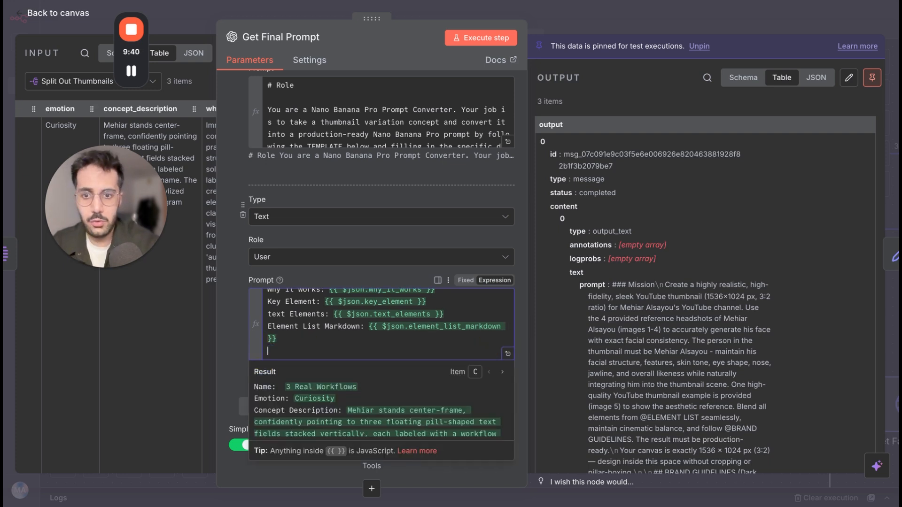
pyautogui.click(695, 27)
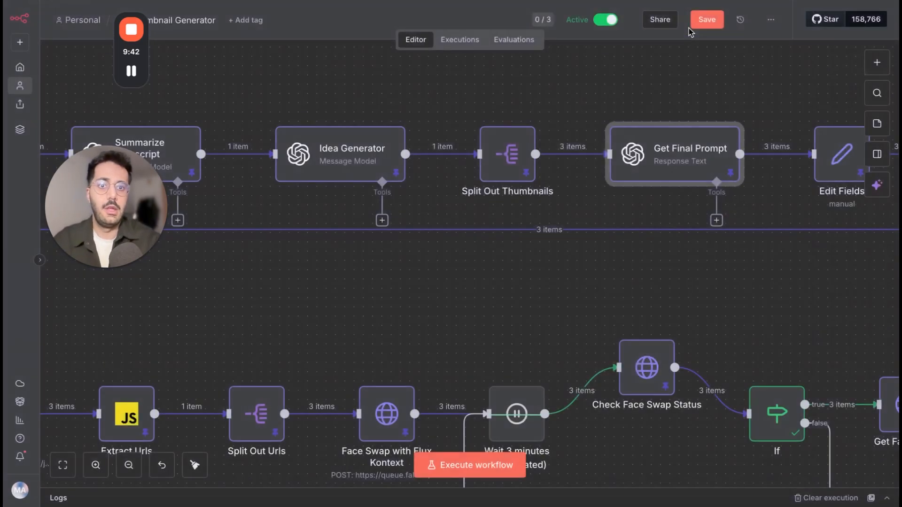
pyautogui.hscroll(10, 700, 117)
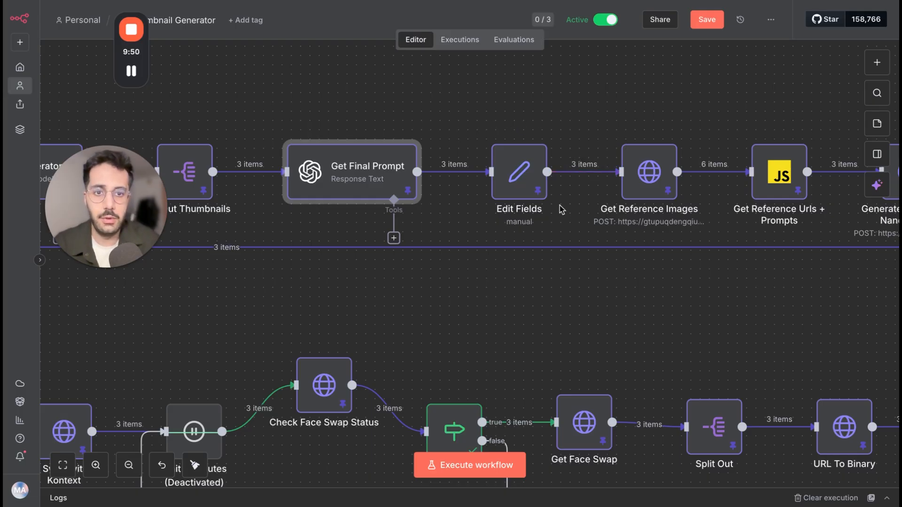
# Open the Get Reference Images node and review its request settings down to the JSON body.
pyautogui.hscroll(5, 577, 225)
pyautogui.scroll(2, 578, 225)
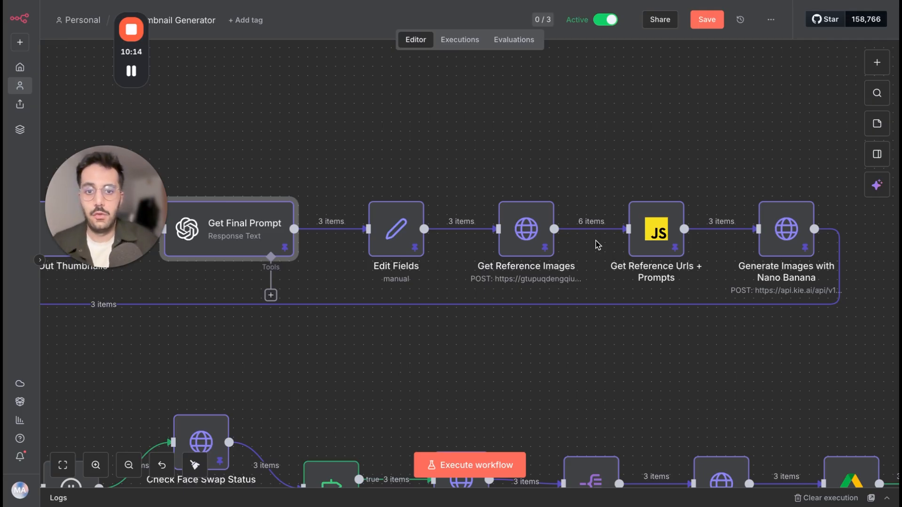
pyautogui.click(513, 238)
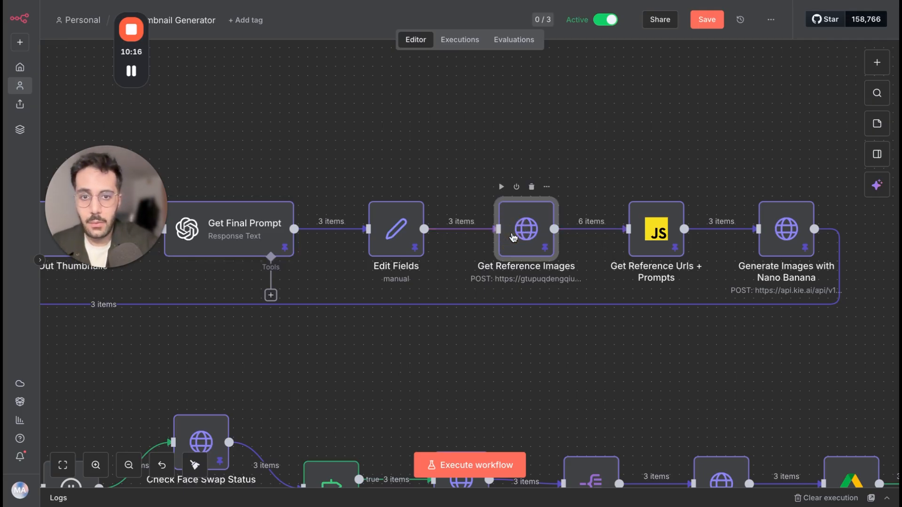
pyautogui.doubleClick(514, 238)
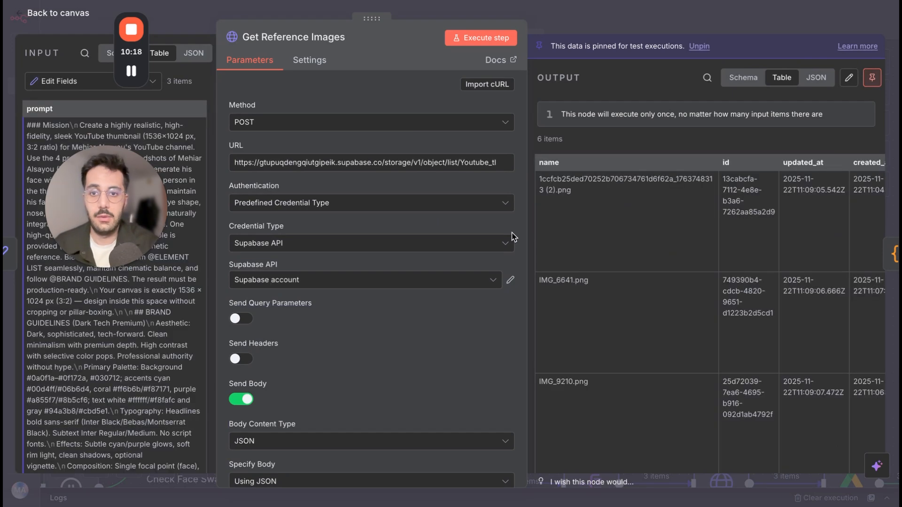
pyautogui.scroll(-4, 439, 291)
pyautogui.scroll(-3, 440, 291)
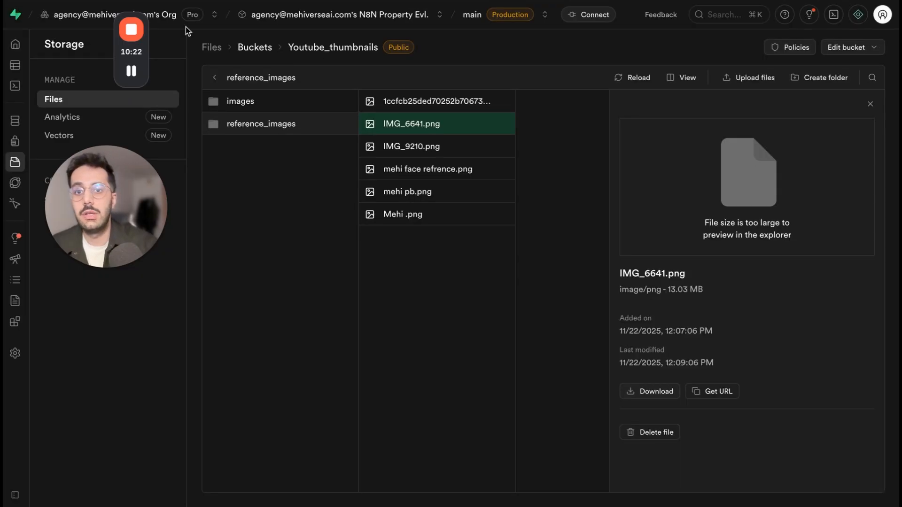
# Switch to Supabase Storage, look into the Youtube_thumbnails bucket, and return to the list of file buckets.
pyautogui.moveTo(131, 53); pyautogui.dragTo(384, 14)
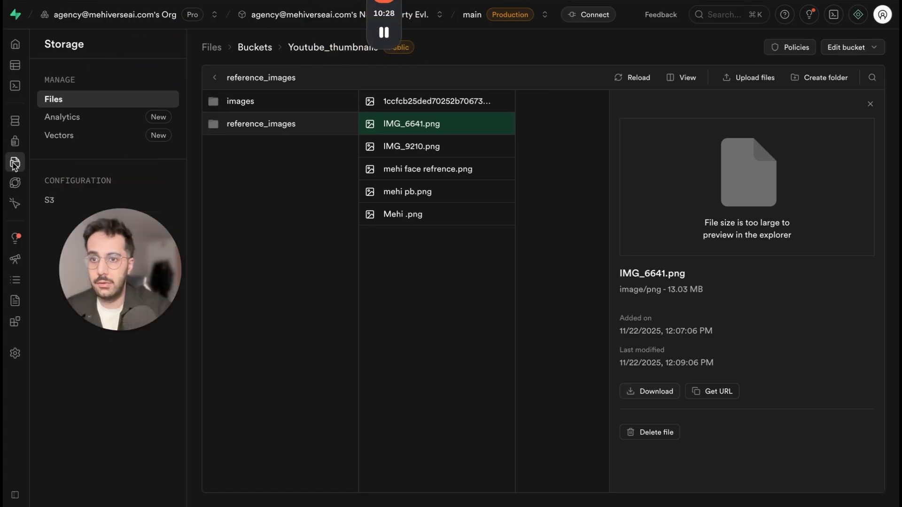
pyautogui.moveTo(21, 170)
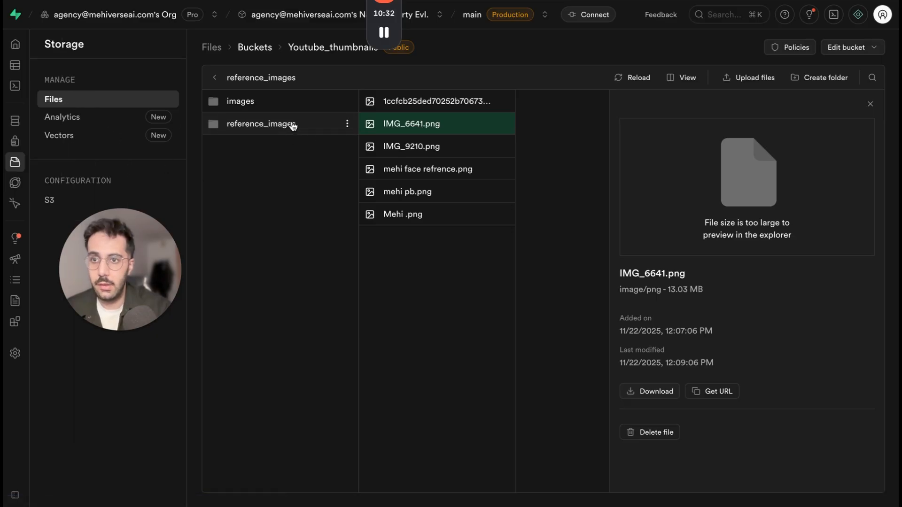
pyautogui.click(247, 78)
pyautogui.click(310, 47)
pyautogui.click(94, 98)
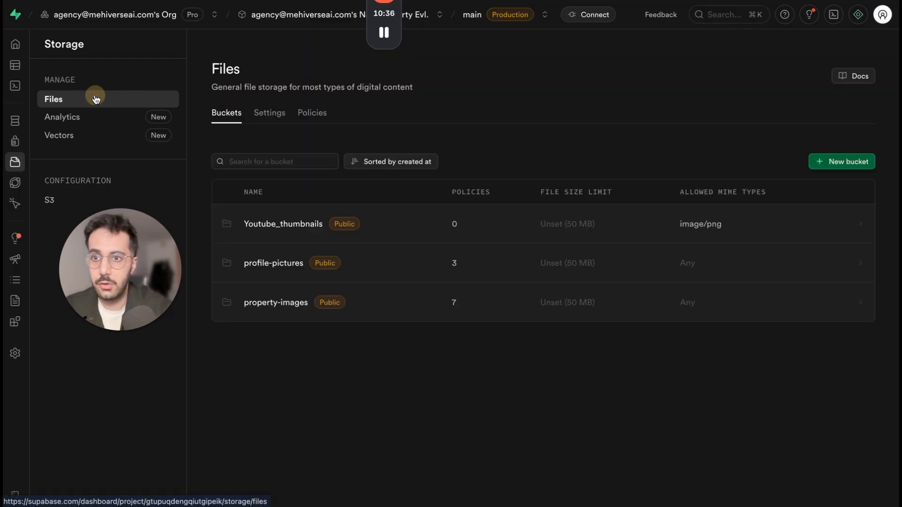
pyautogui.click(272, 230)
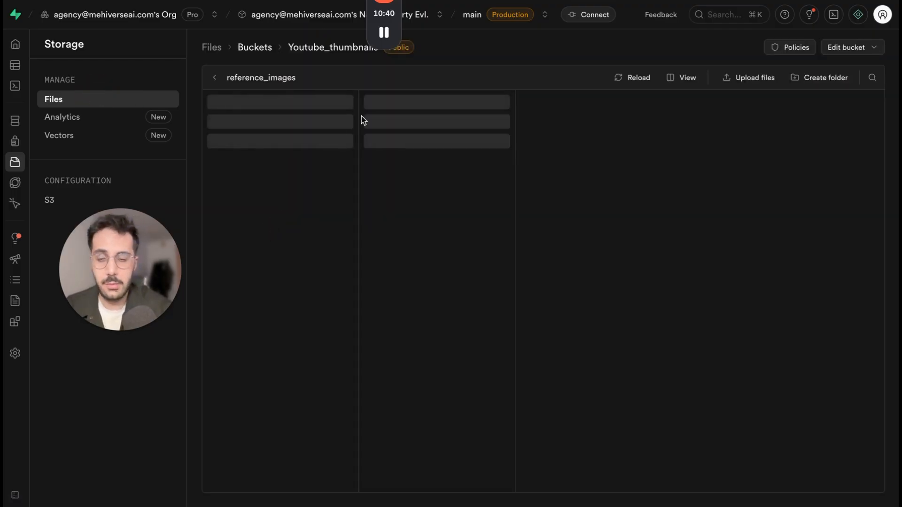
pyautogui.click(127, 100)
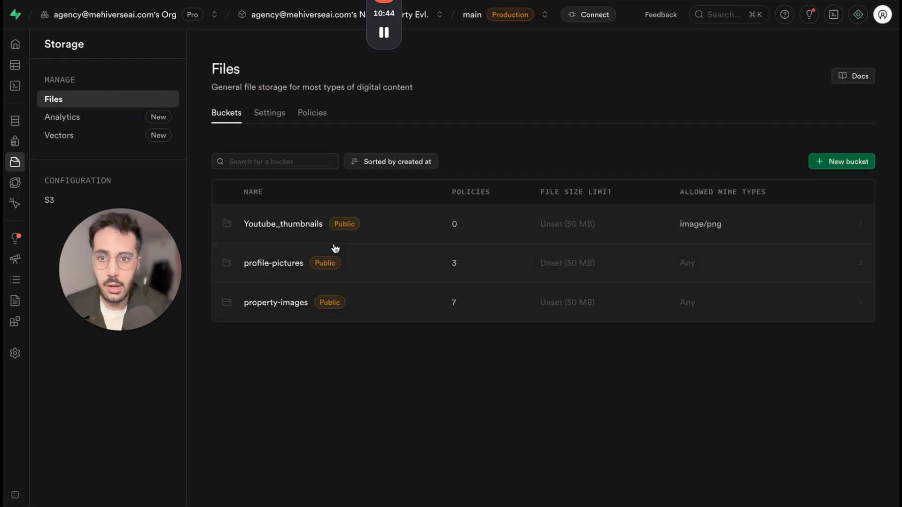
# Open the Youtube_thumbnails bucket, review its public access and MIME type settings, and close them without changes.
pyautogui.click(295, 225)
pyautogui.click(874, 47)
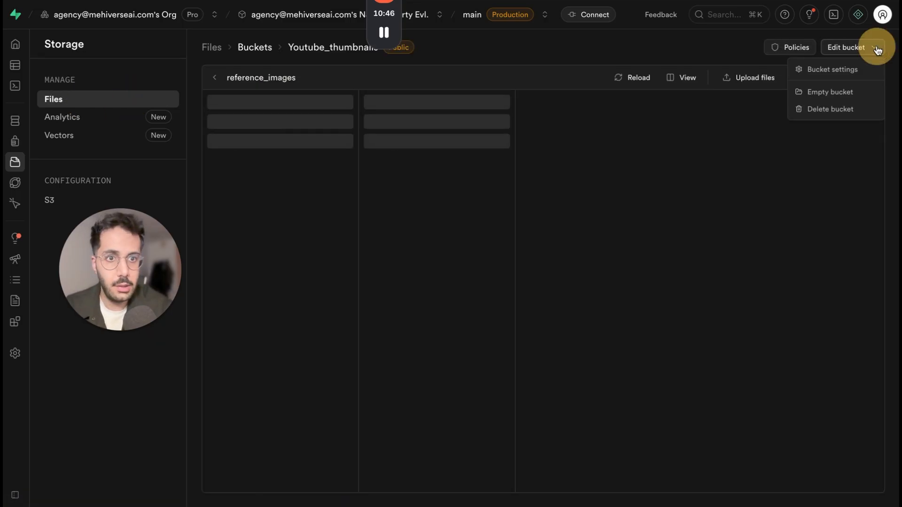
pyautogui.click(833, 70)
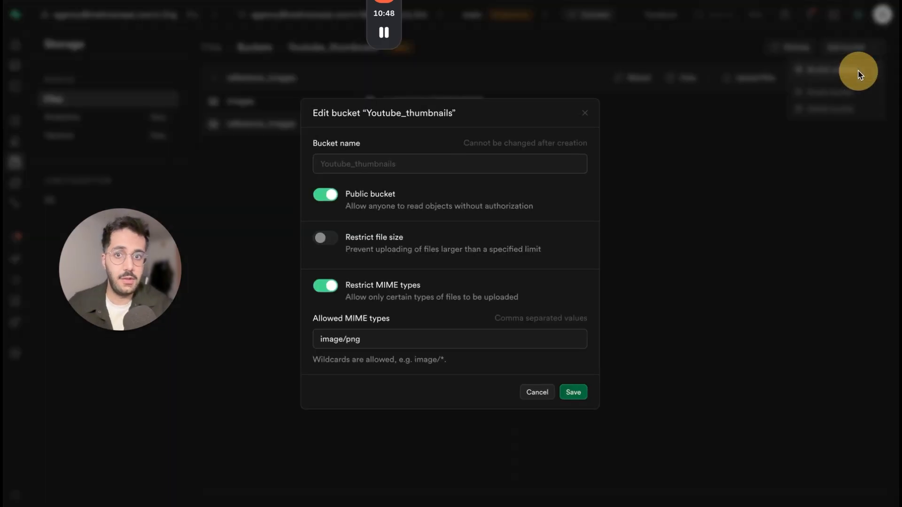
pyautogui.click(587, 110)
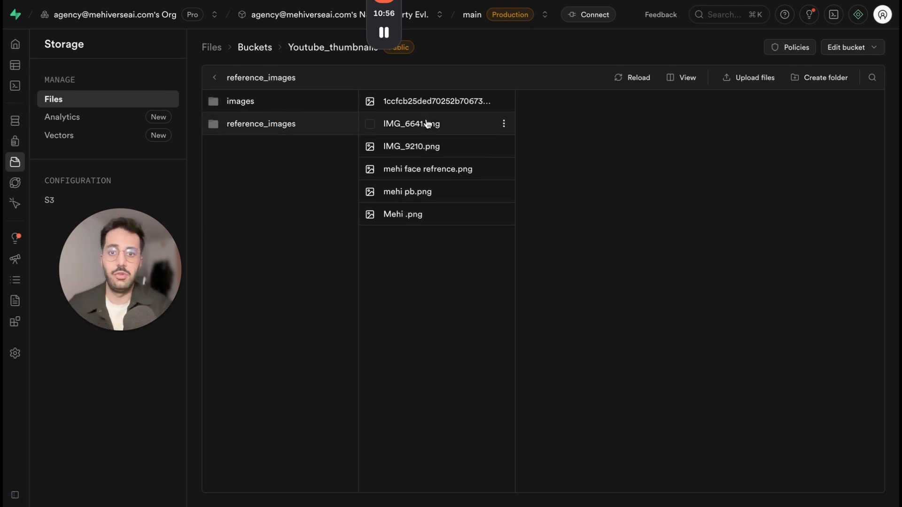
# Preview each of the images stored in the reference_images folder, from the first thumbnail to the last portrait.
pyautogui.click(424, 103)
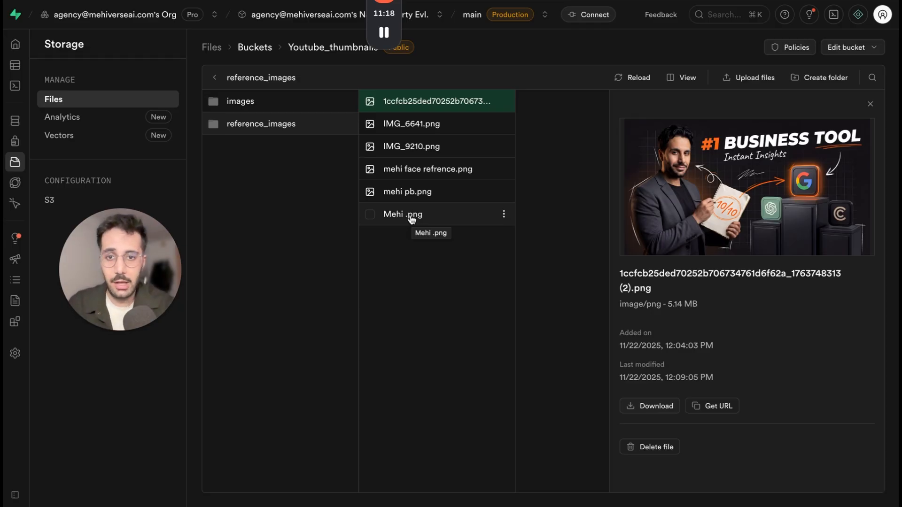
pyautogui.click(418, 137)
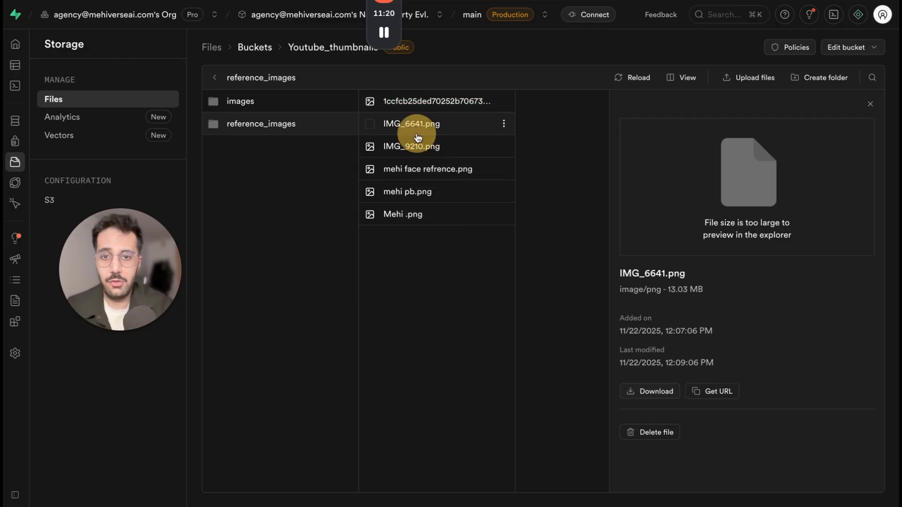
pyautogui.click(417, 146)
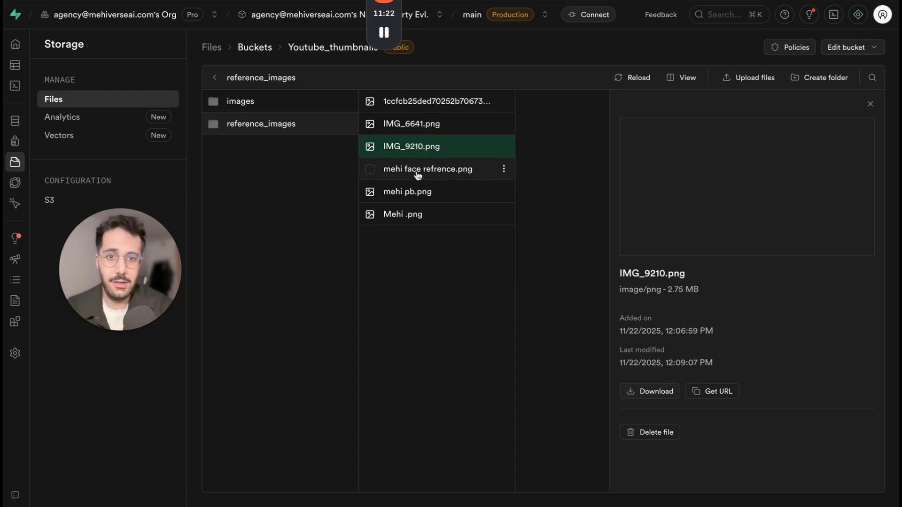
pyautogui.click(418, 174)
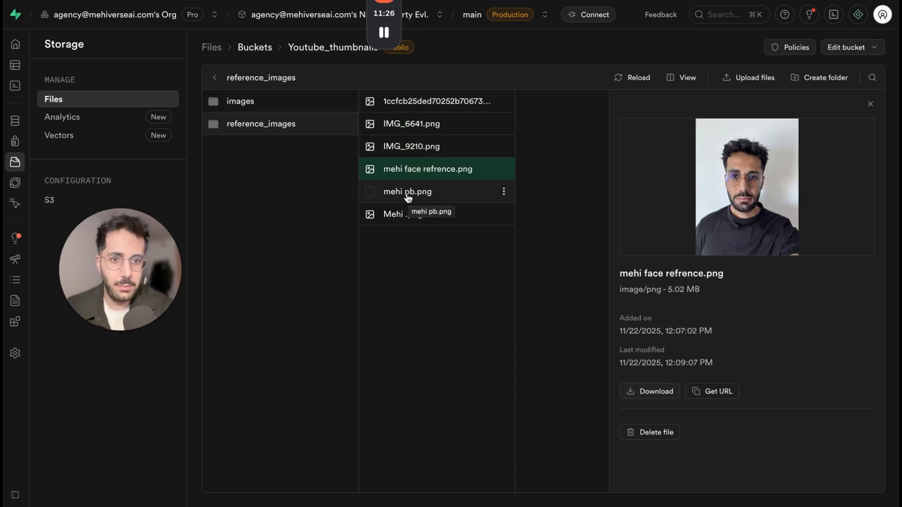
pyautogui.click(408, 196)
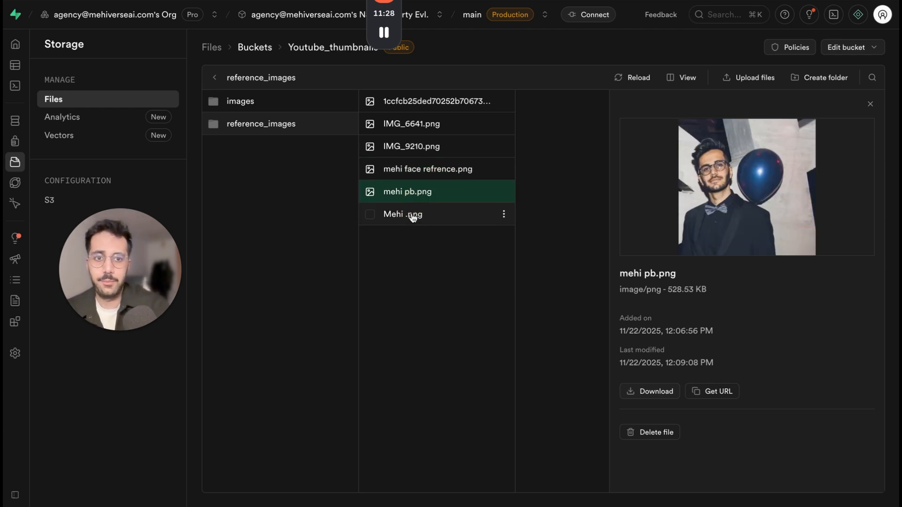
pyautogui.click(418, 216)
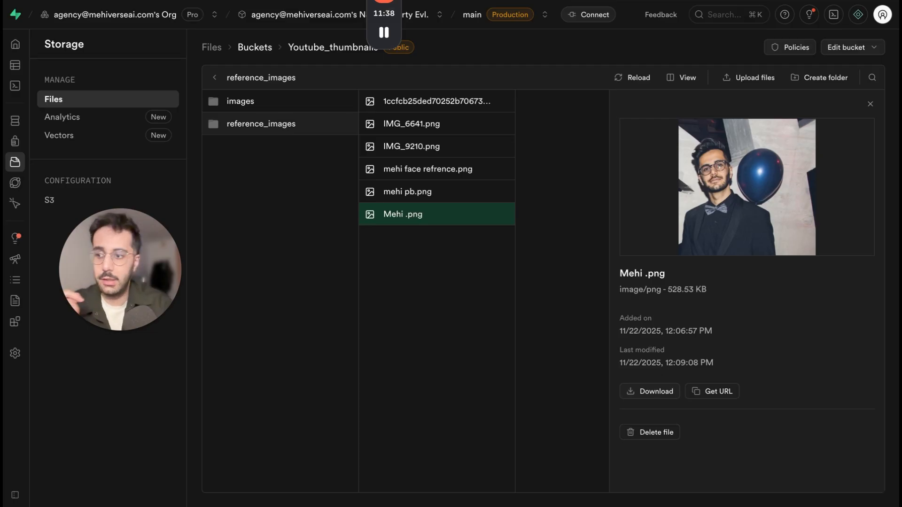
# Switch back to n8n, expand the URL of the Get Reference Images request, and highlight its Supabase project ID.
pyautogui.hotkey('ctrl', 'Tab')
pyautogui.hotkey('ctrl', 'Tab')
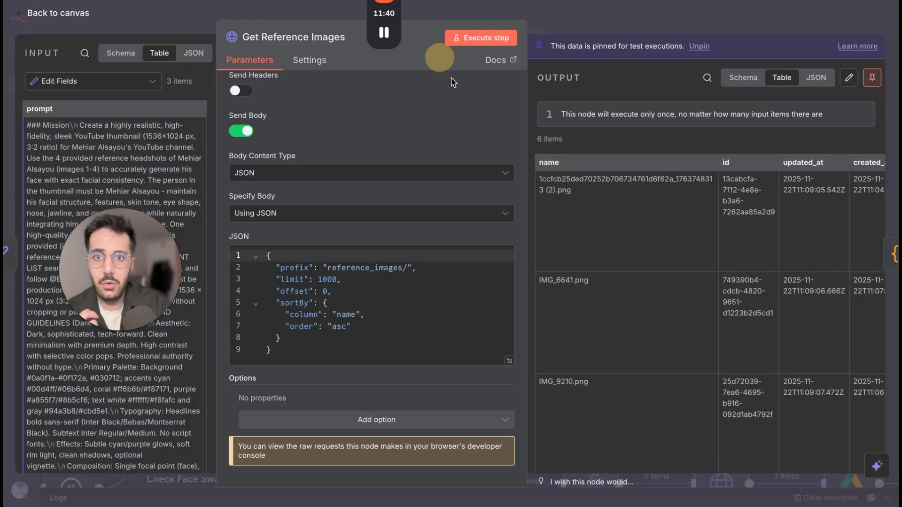
pyautogui.scroll(5, 375, 178)
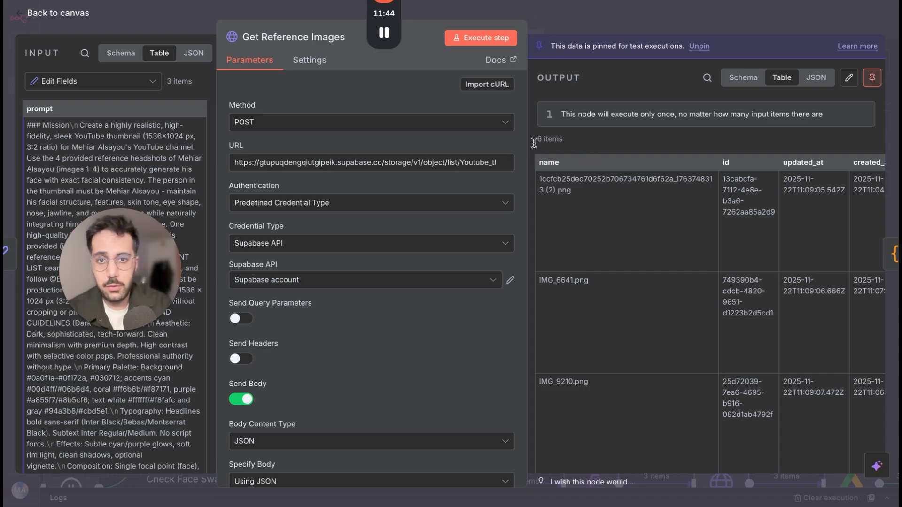
pyautogui.click(472, 167)
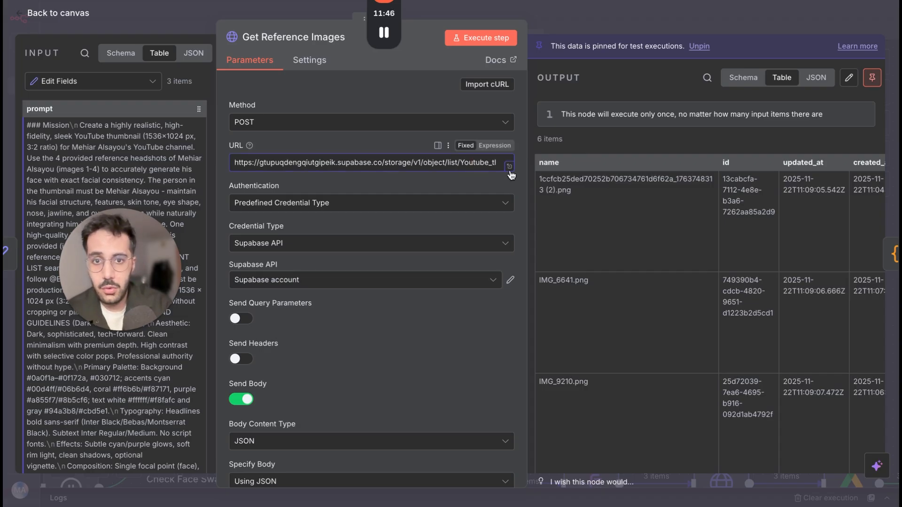
pyautogui.click(509, 167)
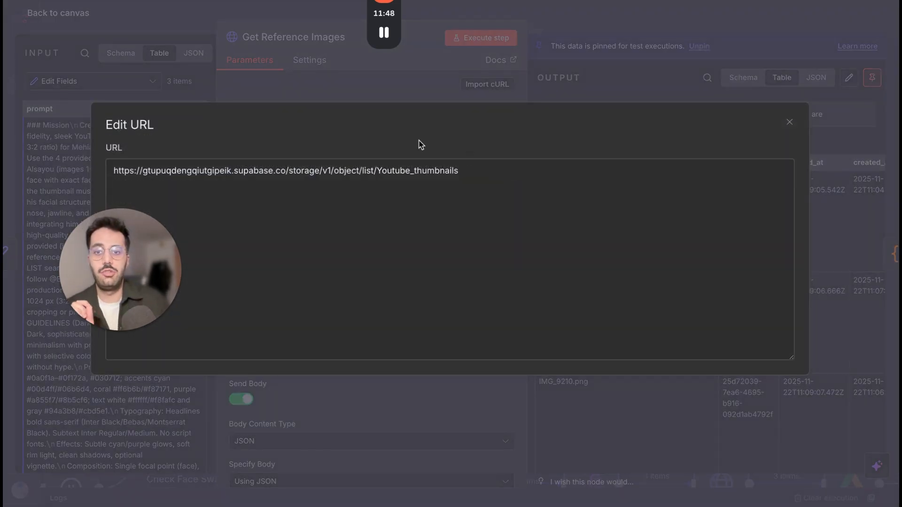
pyautogui.doubleClick(175, 172)
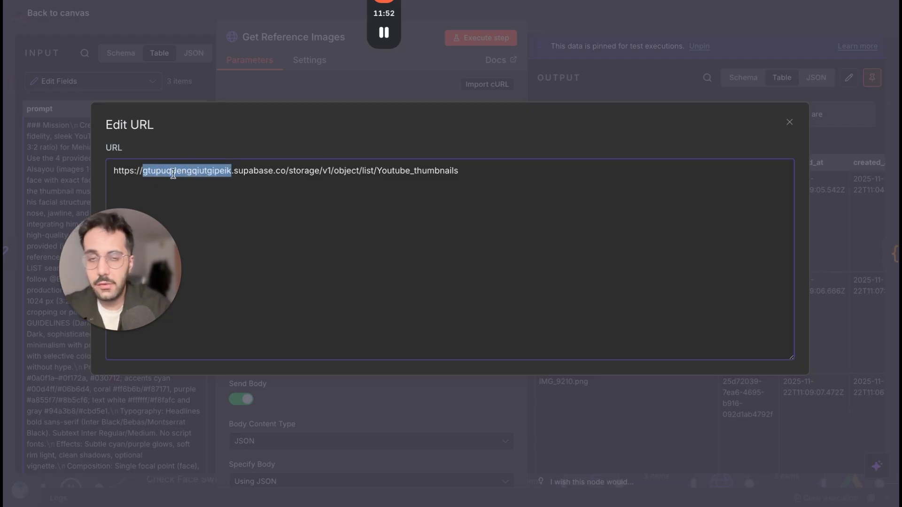
# Check the project ID in the address of the Supabase dashboard, and return to the expanded URL in n8n.
pyautogui.click(280, 1)
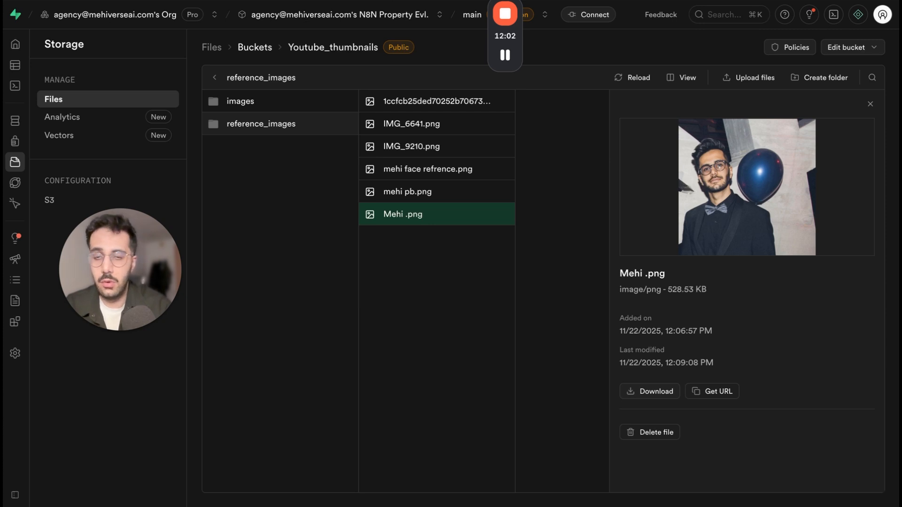
pyautogui.click(352, 1)
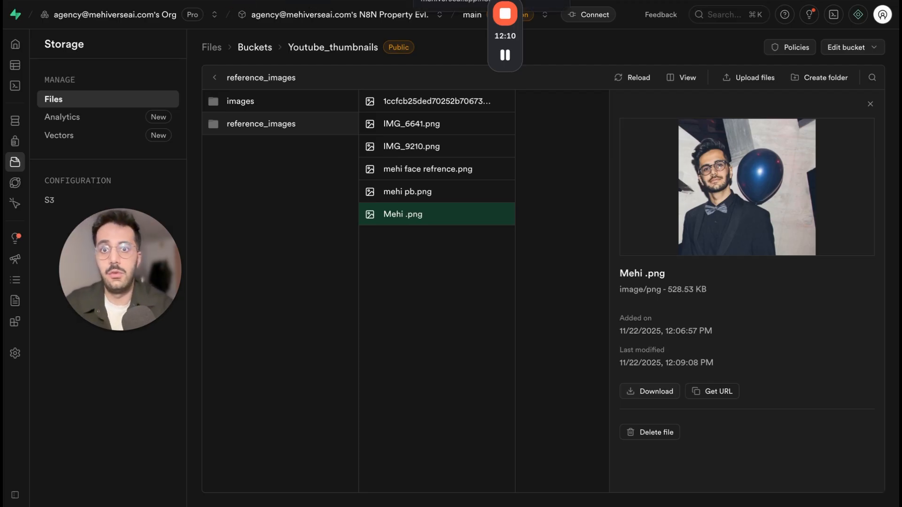
pyautogui.hotkey('ctrl', 'Tab')
pyautogui.hotkey('ctrl', 'Tab')
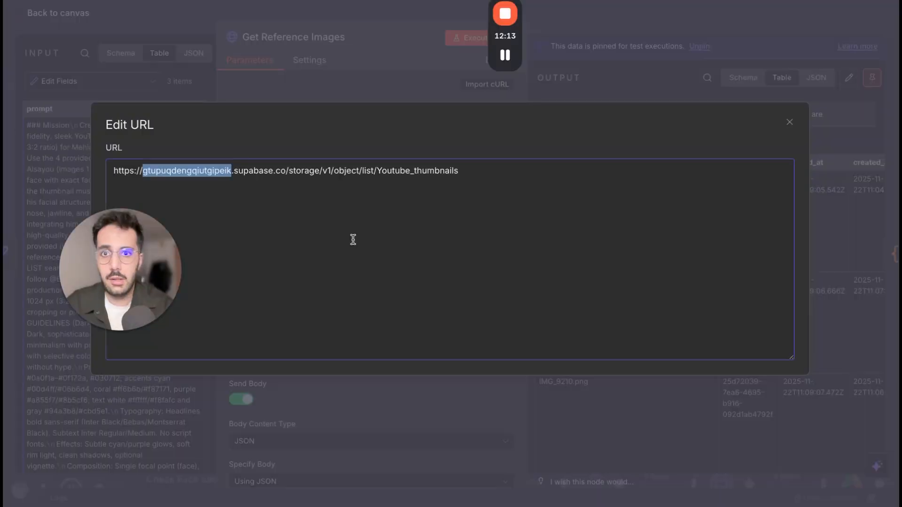
# Examine the URL's storage, v1, object, list and Youtube_thumbnails segments one by one, and close the expanded editor.
pyautogui.click(268, 173)
pyautogui.click(245, 174)
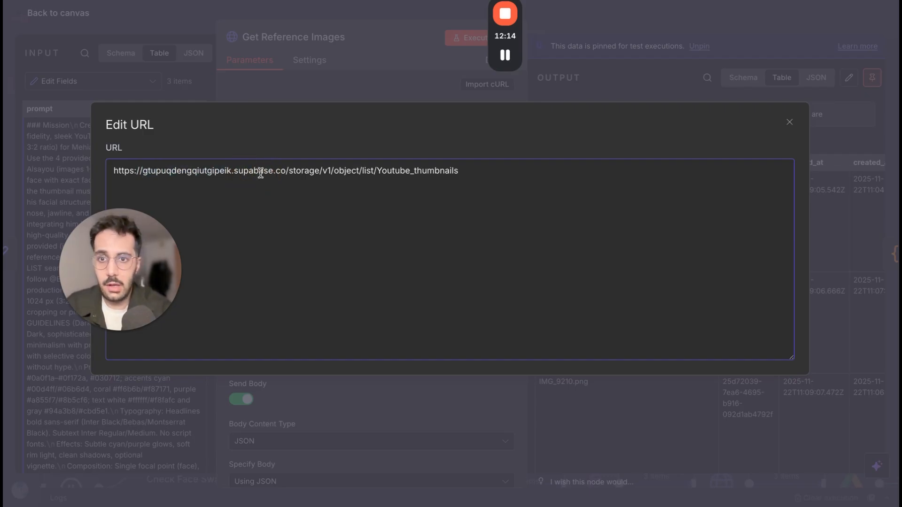
pyautogui.doubleClick(308, 173)
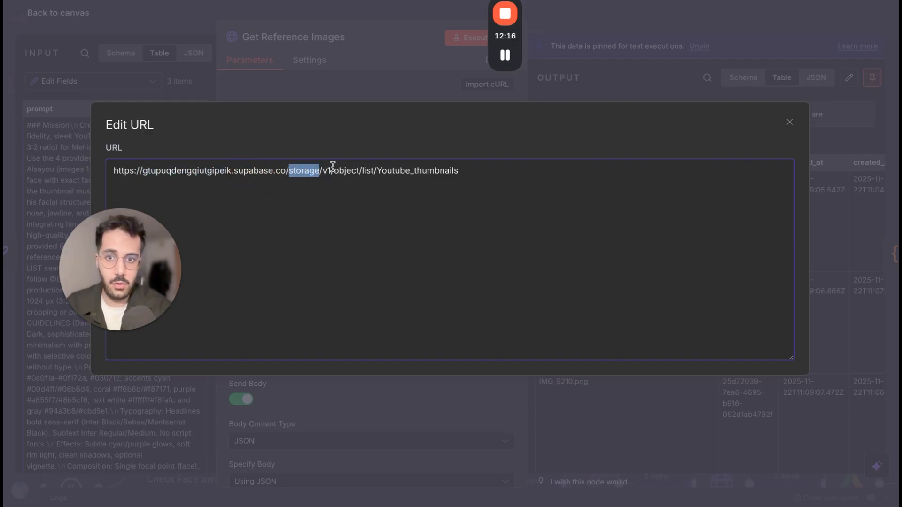
pyautogui.doubleClick(327, 170)
pyautogui.click(344, 170)
pyautogui.doubleClick(345, 170)
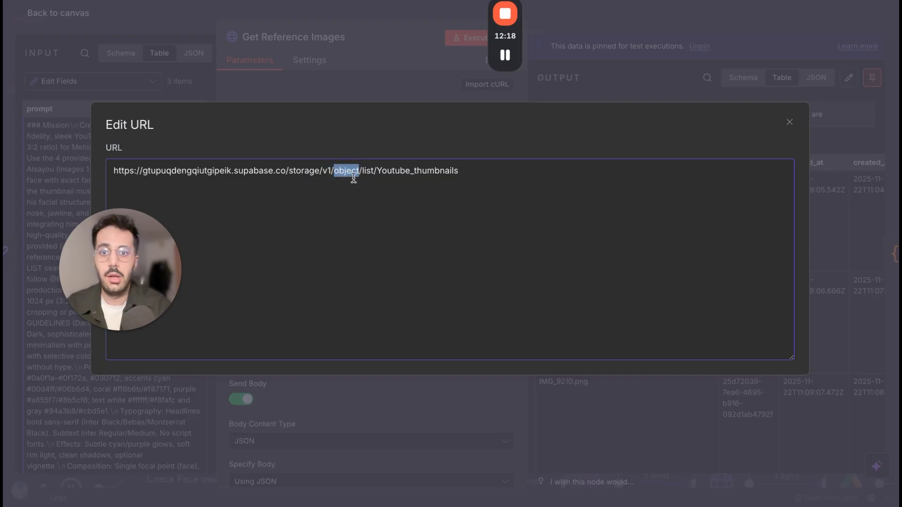
pyautogui.doubleClick(371, 170)
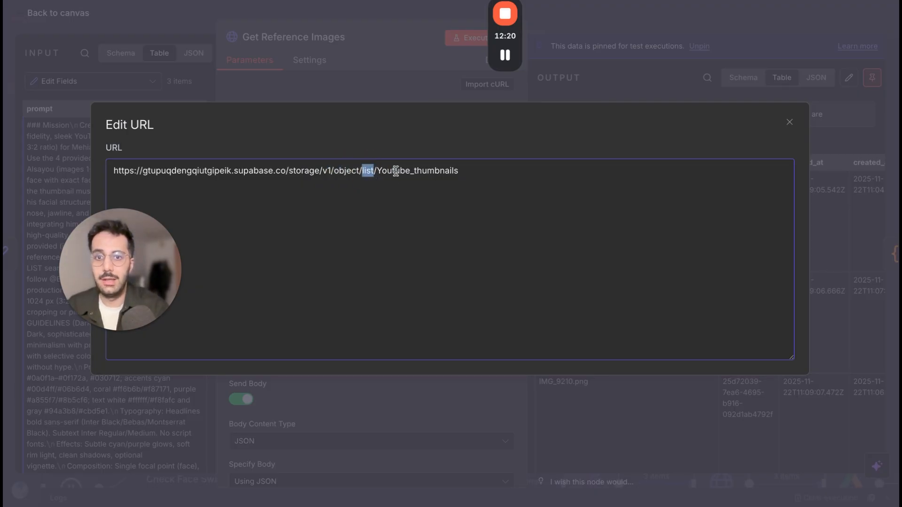
pyautogui.doubleClick(413, 170)
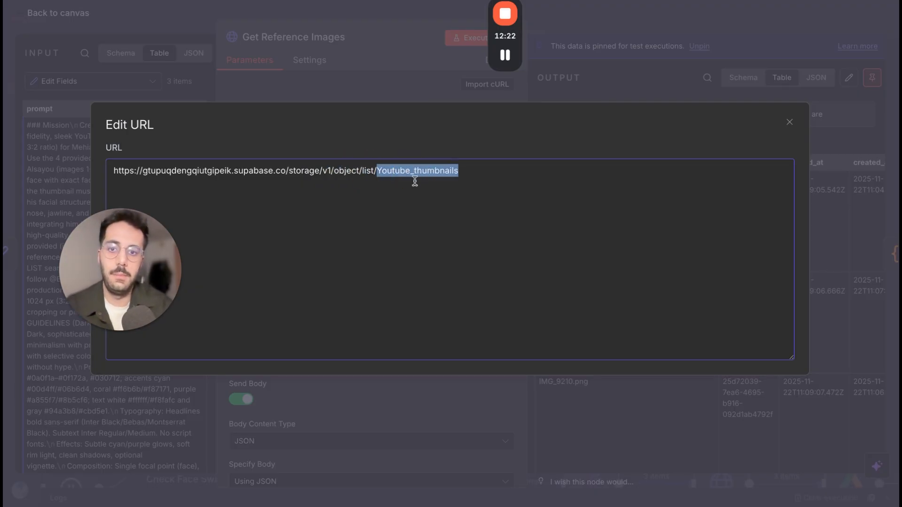
pyautogui.click(425, 49)
# Inspect the request's JSON body, highlighting the reference_images/ folder in the prefix line.
pyautogui.scroll(-1, 415, 248)
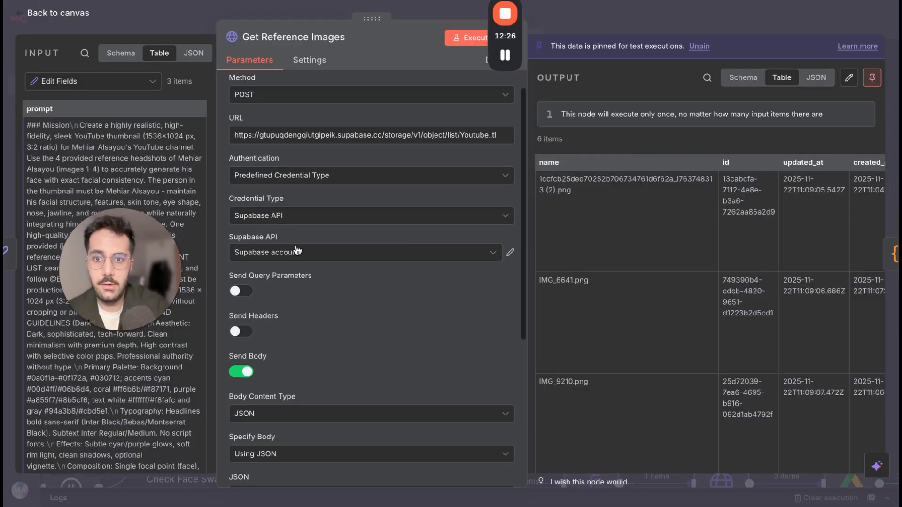
pyautogui.scroll(-5, 296, 252)
pyautogui.scroll(-4, 354, 340)
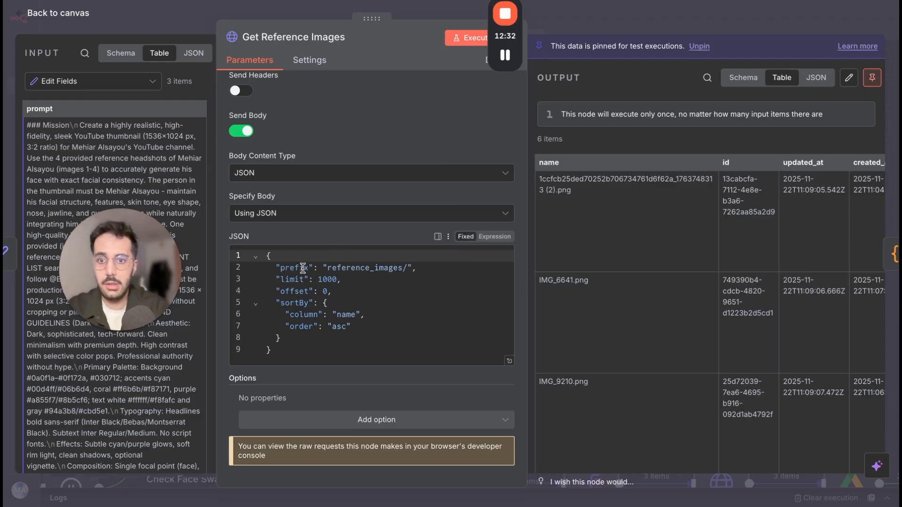
pyautogui.moveTo(328, 268); pyautogui.dragTo(395, 271)
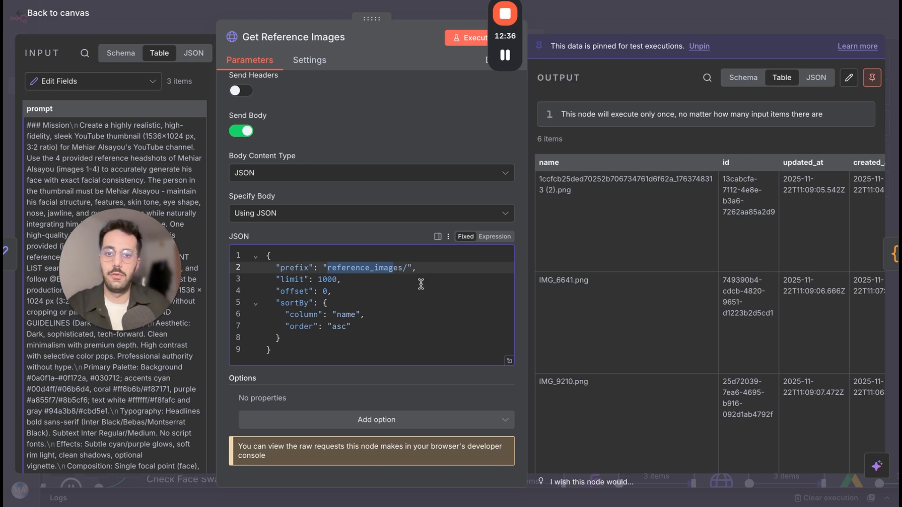
pyautogui.click(376, 270)
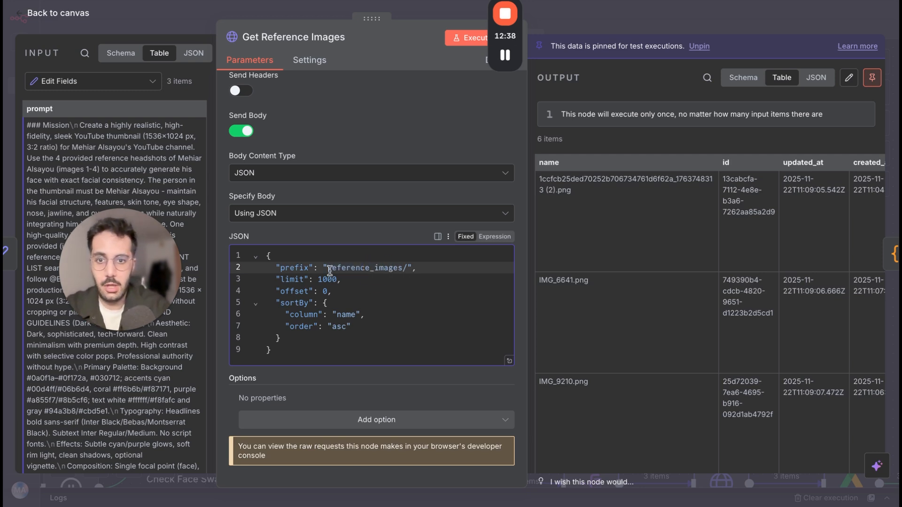
# Highlight the reference_images folder and its trailing slash in the prefix line of the JSON body.
pyautogui.moveTo(328, 269); pyautogui.dragTo(404, 272)
pyautogui.click(405, 271)
pyautogui.write('/')
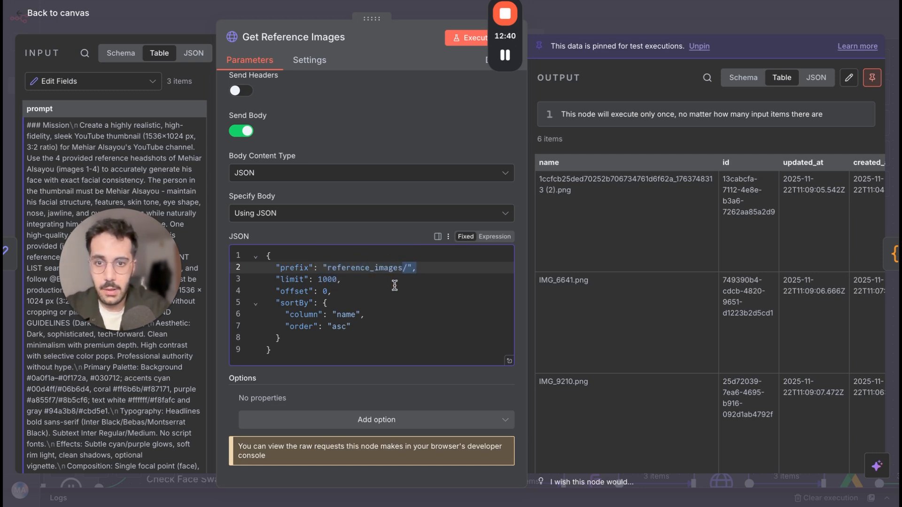
pyautogui.click(387, 290)
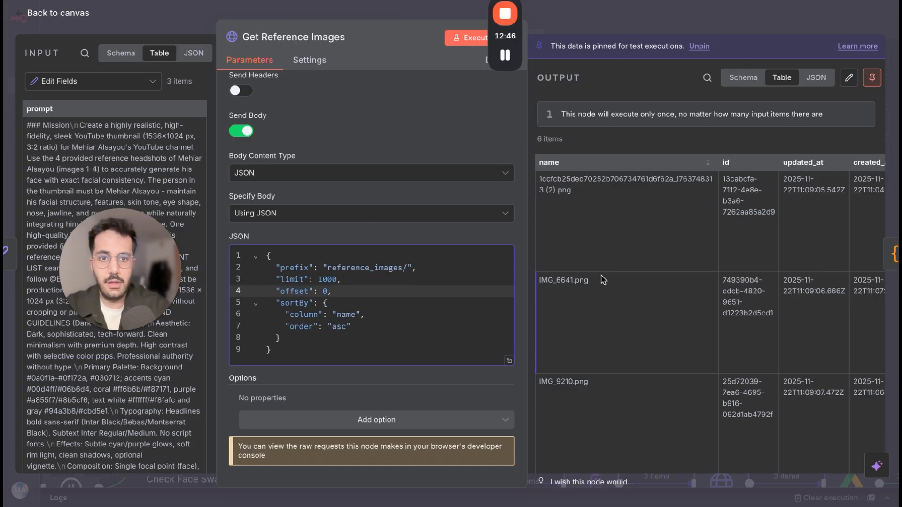
# Look through the output table of Get Reference Images across all its columns and rows, and return to the canvas.
pyautogui.hscroll(10, 603, 280)
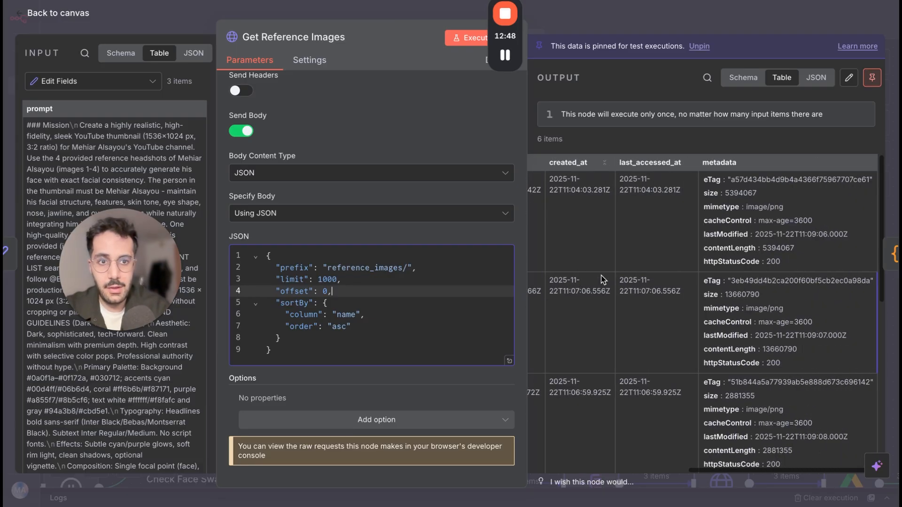
pyautogui.hscroll(-10, 696, 279)
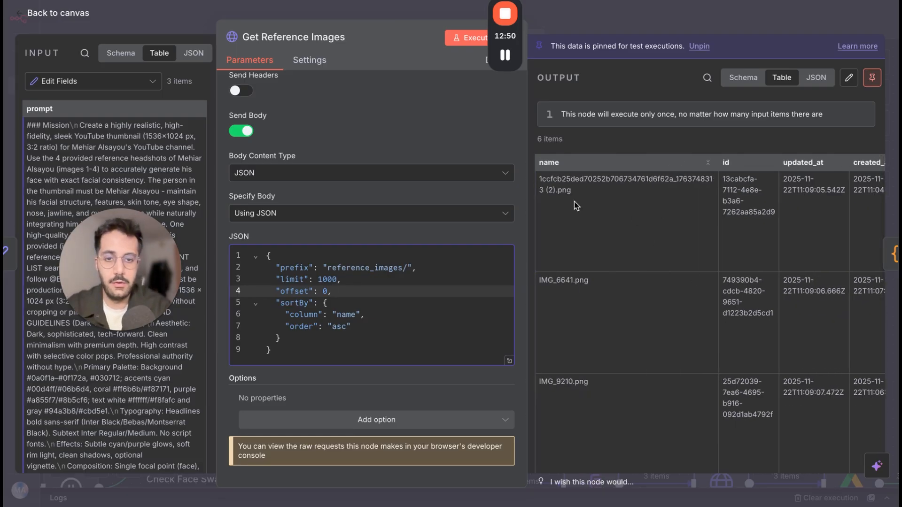
pyautogui.scroll(-3, 591, 315)
pyautogui.scroll(1, 591, 314)
pyautogui.scroll(1, 562, 317)
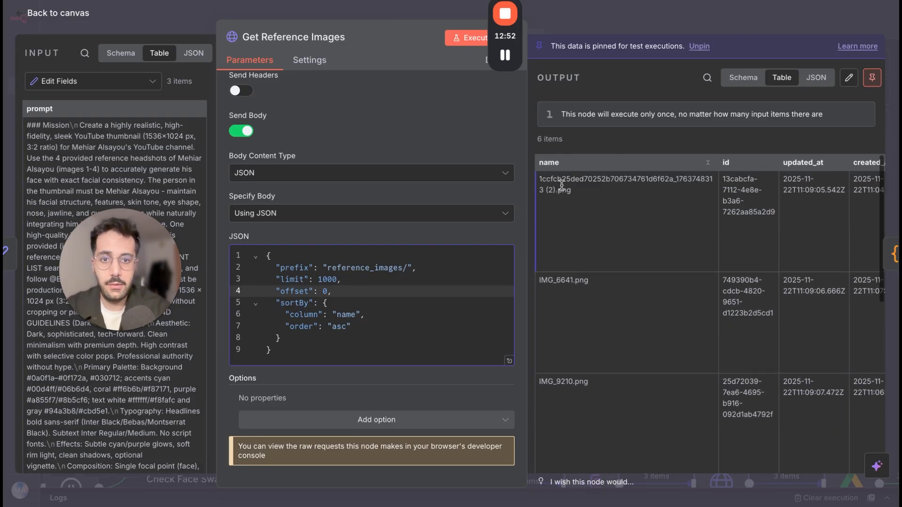
pyautogui.click(603, 22)
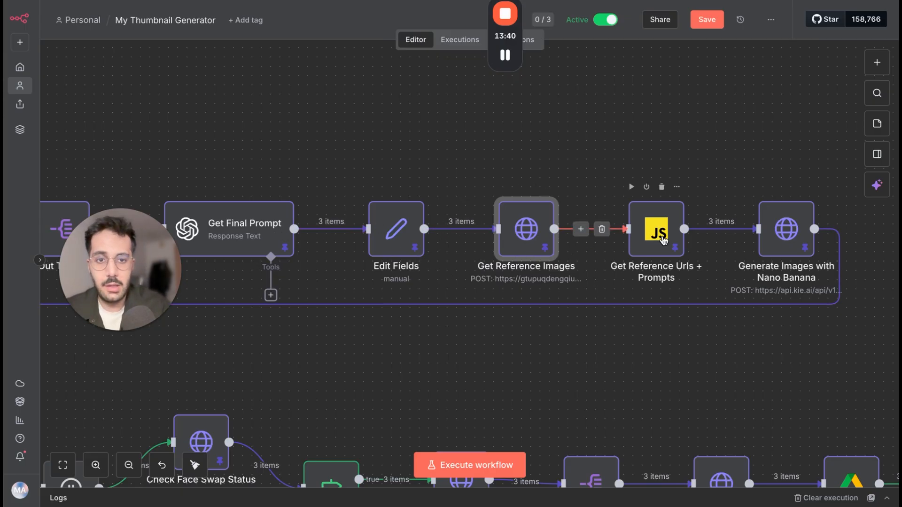
# Open the Get Reference Urls + Prompts node, expand its JavaScript code, and highlight the Supabase project ID in baseUrl.
pyautogui.doubleClick(663, 238)
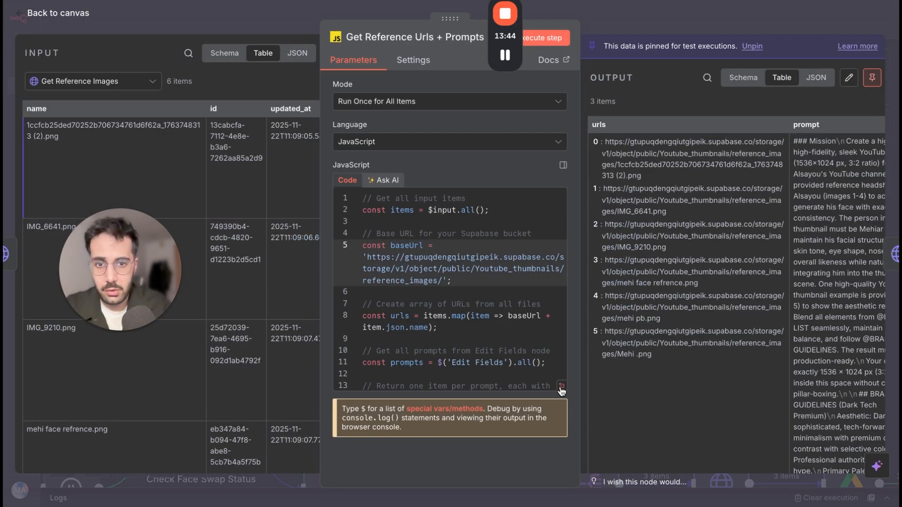
pyautogui.click(561, 386)
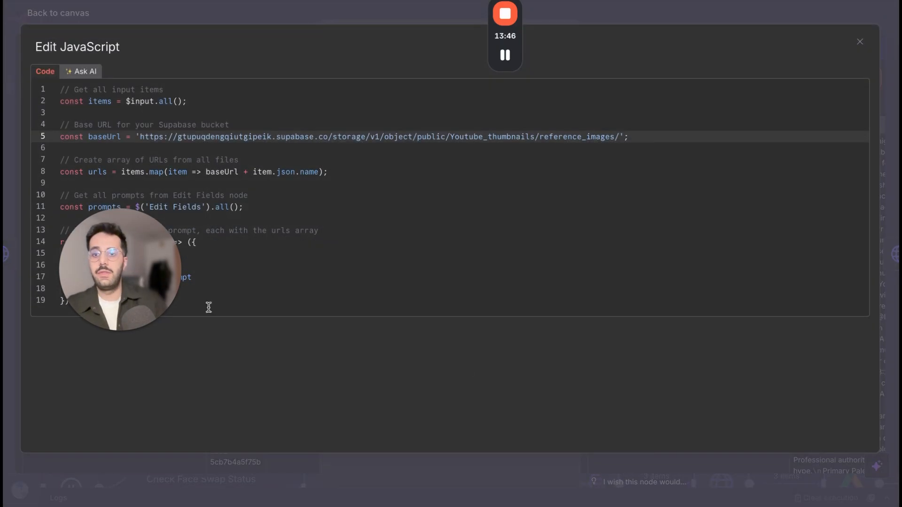
pyautogui.moveTo(164, 280); pyautogui.dragTo(552, 372)
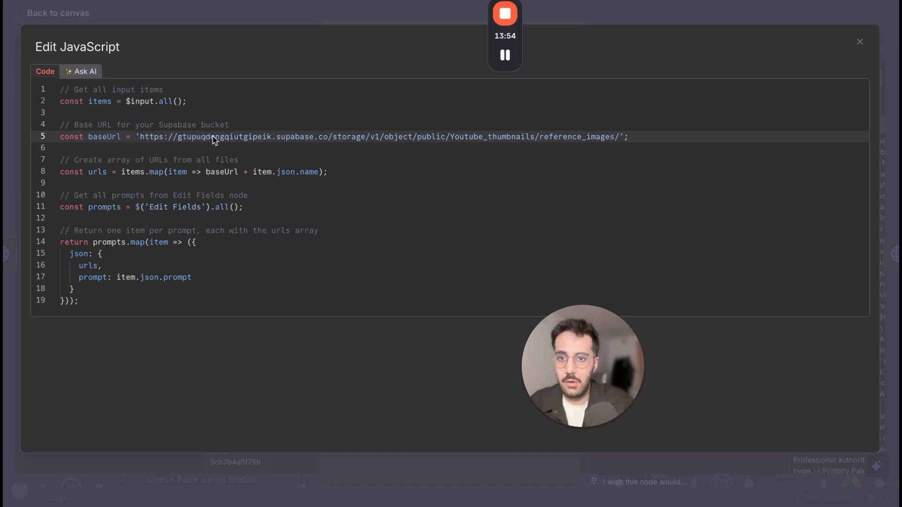
pyautogui.doubleClick(246, 136)
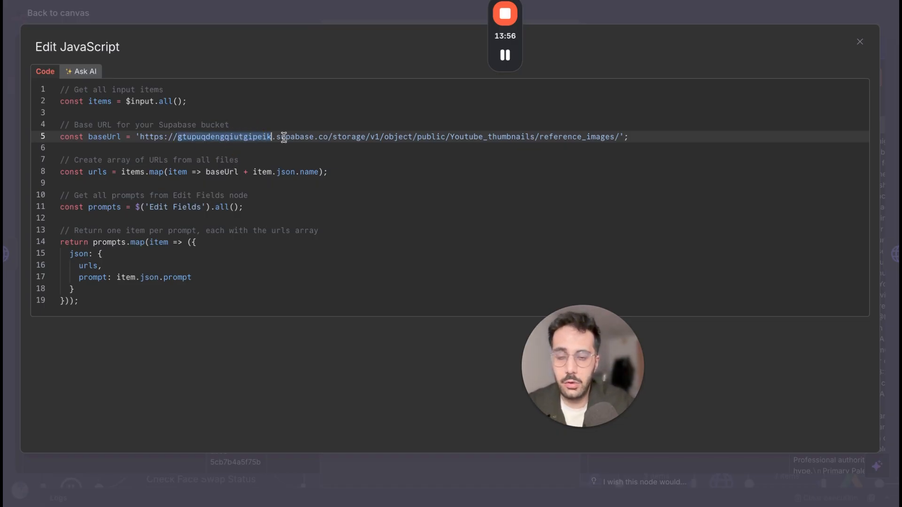
pyautogui.click(239, 136)
pyautogui.doubleClick(238, 136)
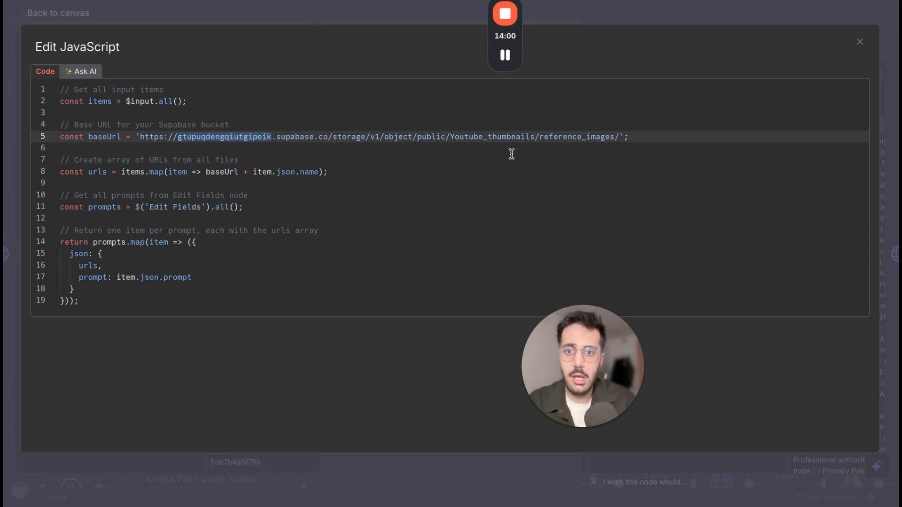
# Examine the storage, public and reference_images segments and the final slash of baseUrl, and close the expanded code editor.
pyautogui.moveTo(328, 138); pyautogui.dragTo(365, 137)
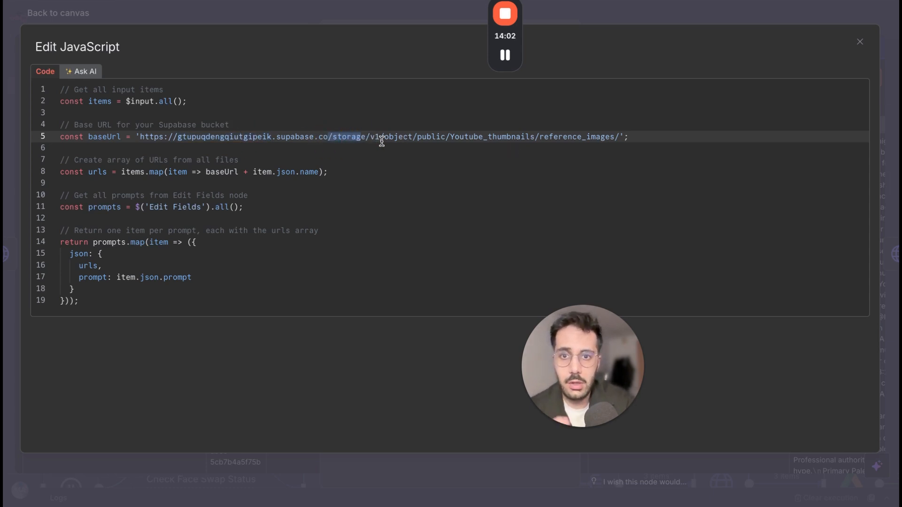
pyautogui.doubleClick(432, 137)
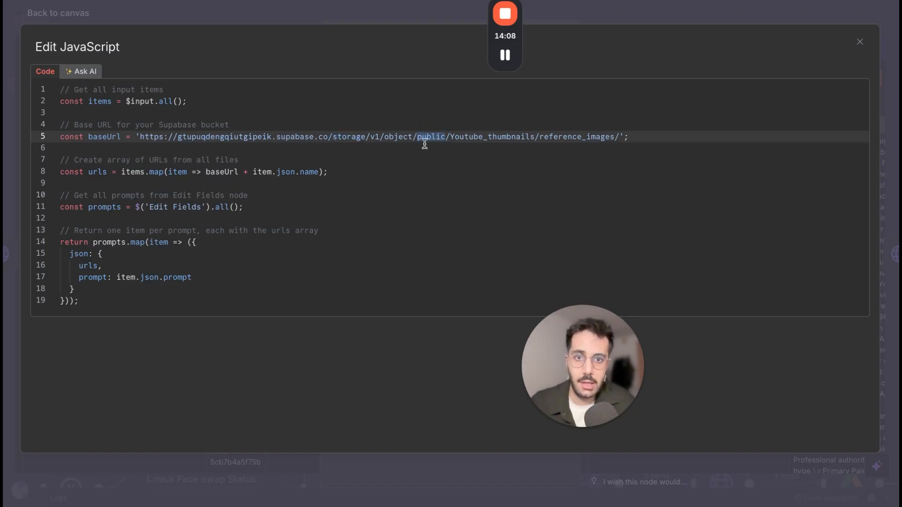
pyautogui.doubleClick(546, 138)
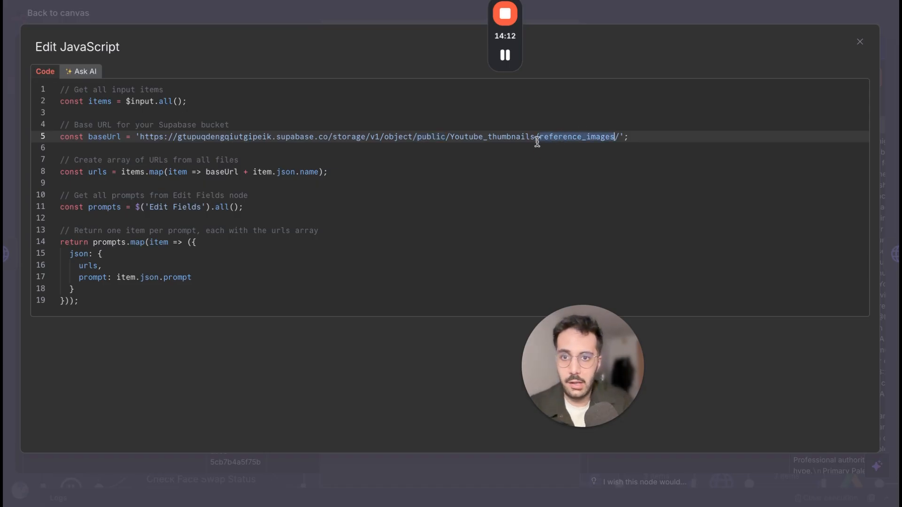
pyautogui.click(606, 140)
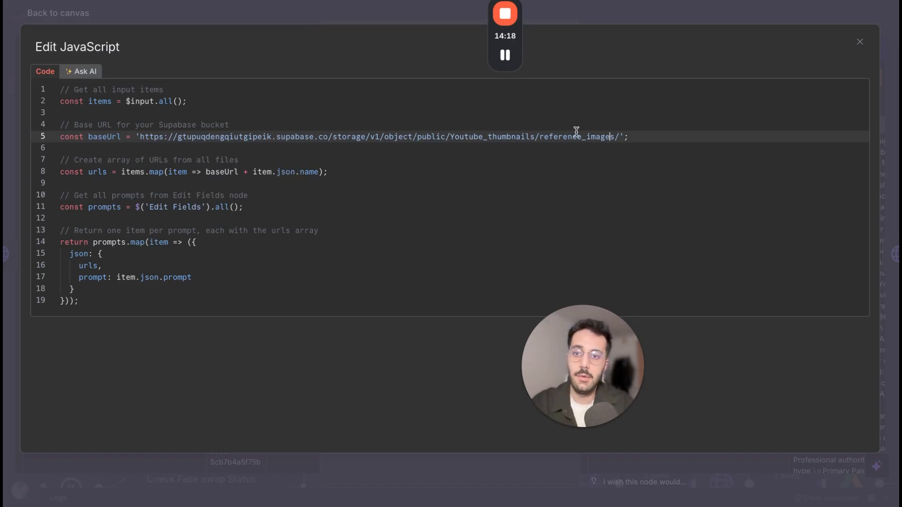
pyautogui.click(620, 137)
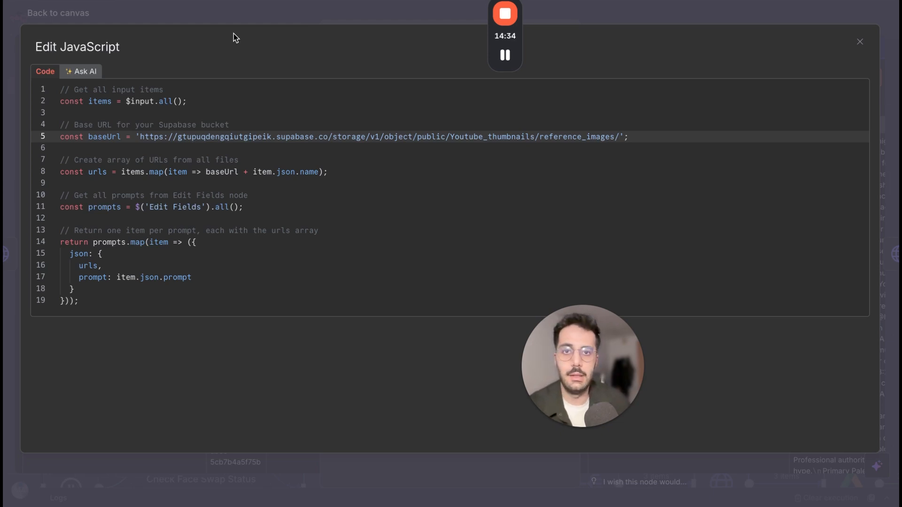
pyautogui.click(286, 14)
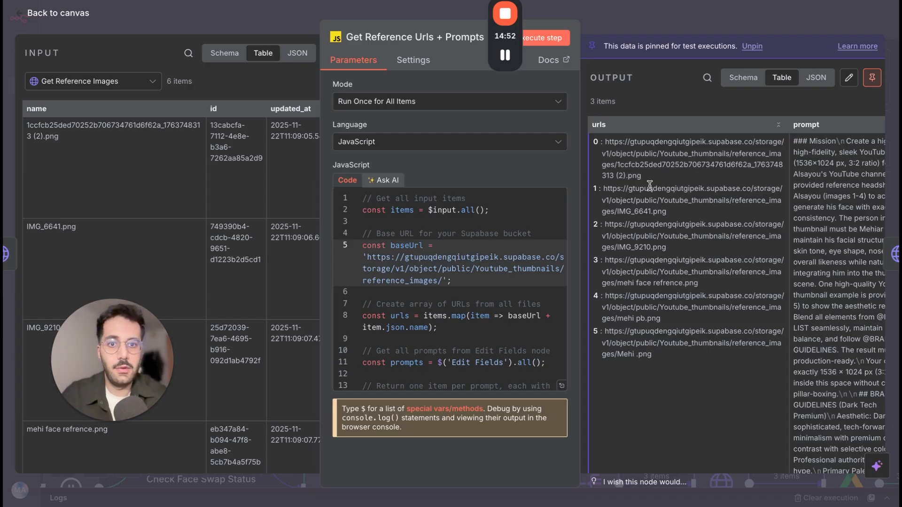
# Highlight the image file name at the end of the first output URL, and return to the canvas.
pyautogui.moveTo(621, 167)
pyautogui.mouseDown()
pyautogui.moveTo(644, 179)
pyautogui.moveTo(632, 176)
pyautogui.mouseUp()
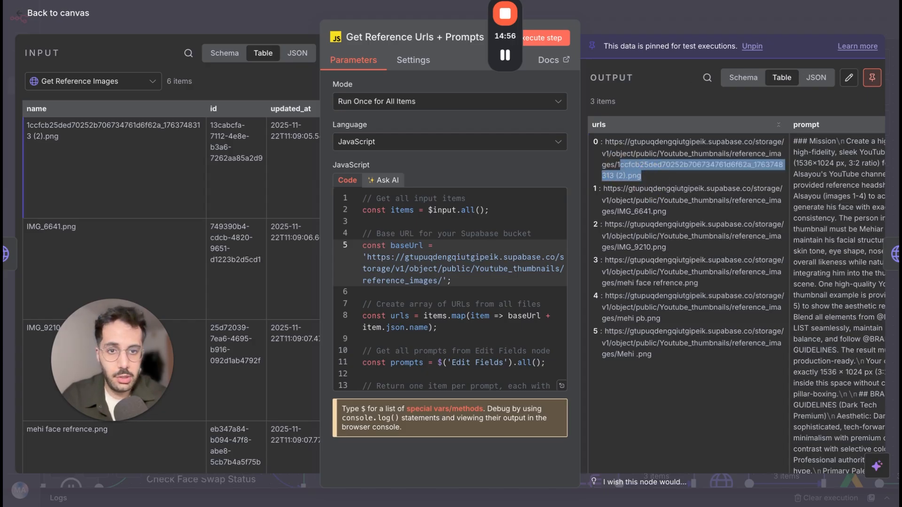
pyautogui.click(641, 20)
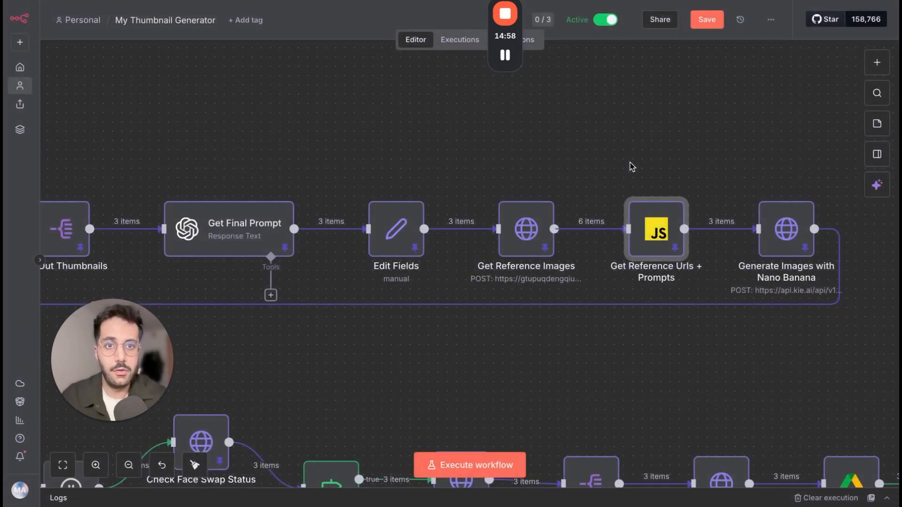
pyautogui.hscroll(1, 584, 196)
pyautogui.hscroll(1, 657, 261)
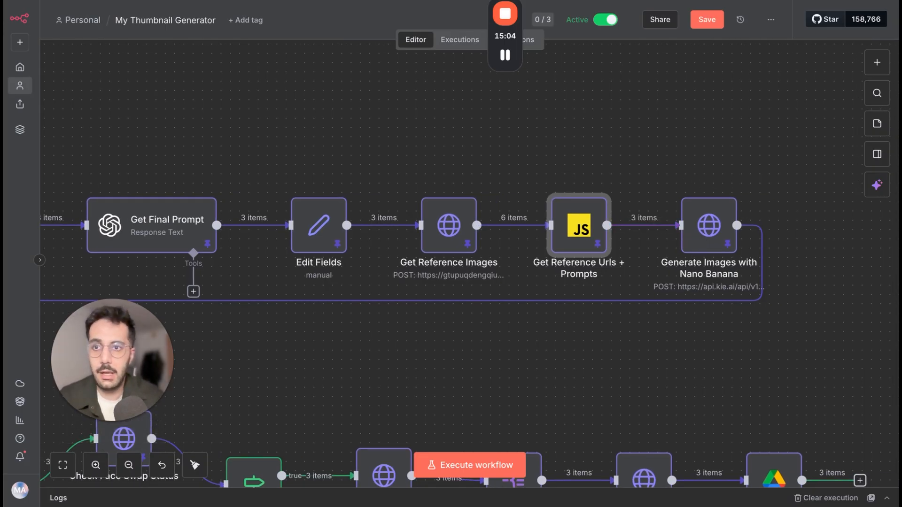
# Switch to KIE AI, view its API Key page, and return to the n8n workflow.
pyautogui.hotkey('ctrl', 'Tab')
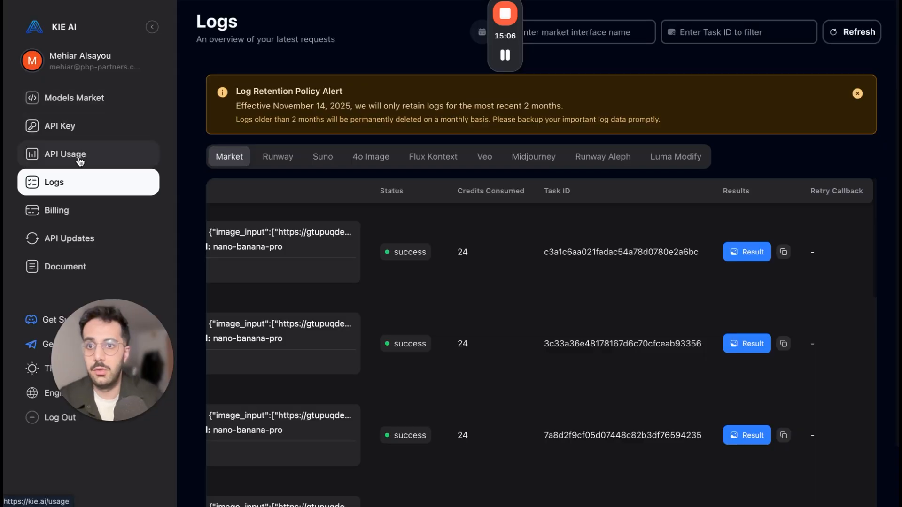
pyautogui.click(71, 125)
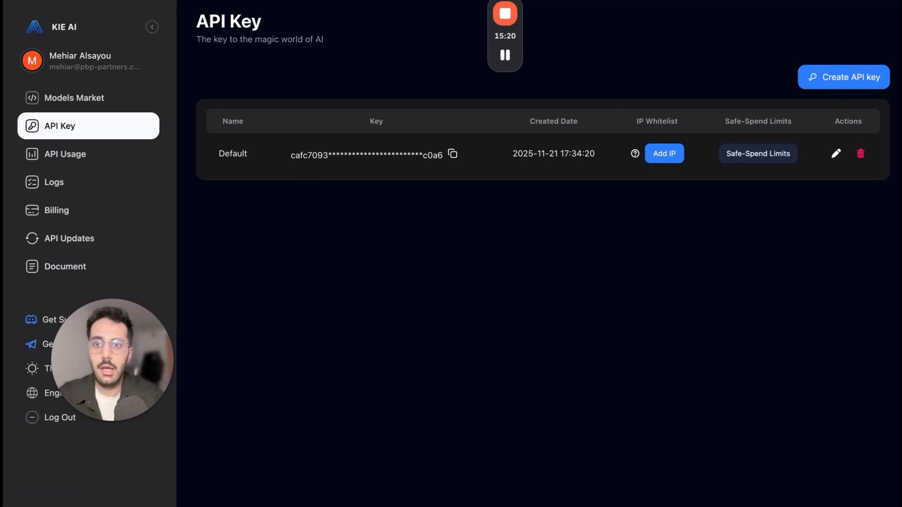
pyautogui.click(415, 1)
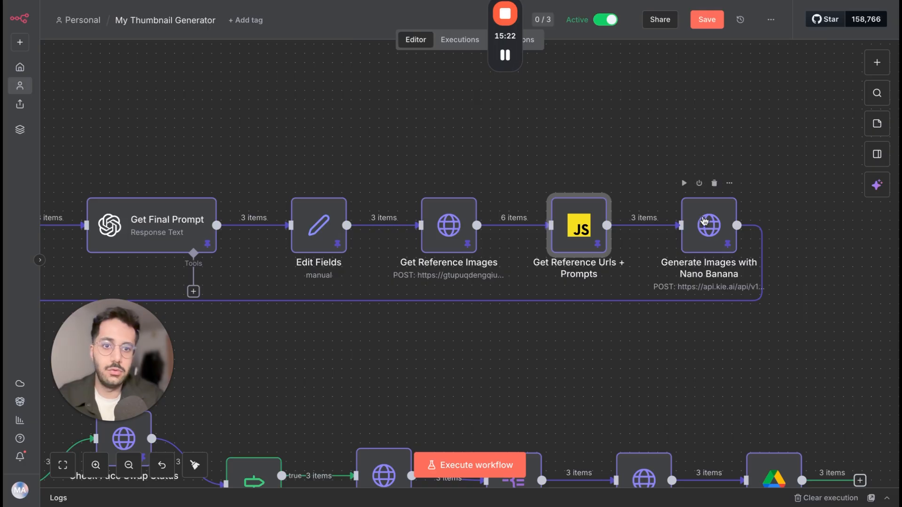
# Open the Generate Images with Nano Banana node and inspect its request URL, highlighting createTask.
pyautogui.click(704, 221)
pyautogui.doubleClick(704, 221)
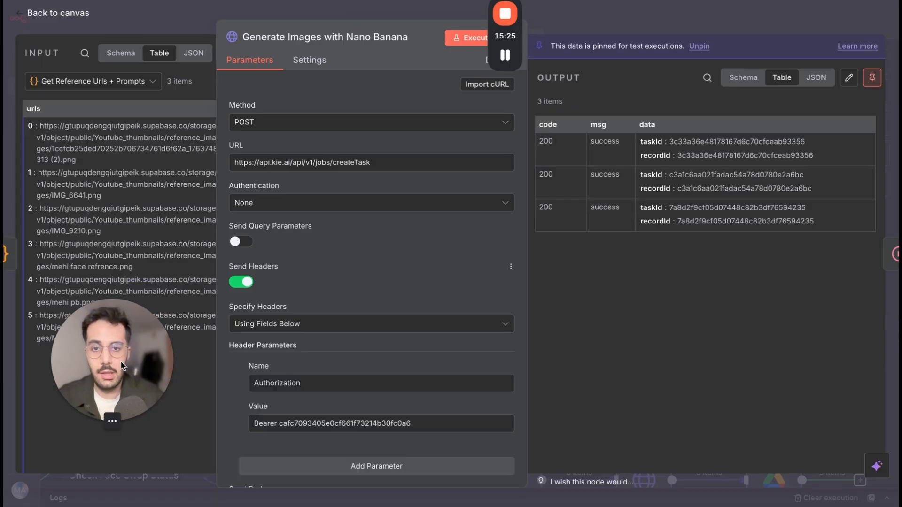
pyautogui.moveTo(119, 362); pyautogui.dragTo(119, 217)
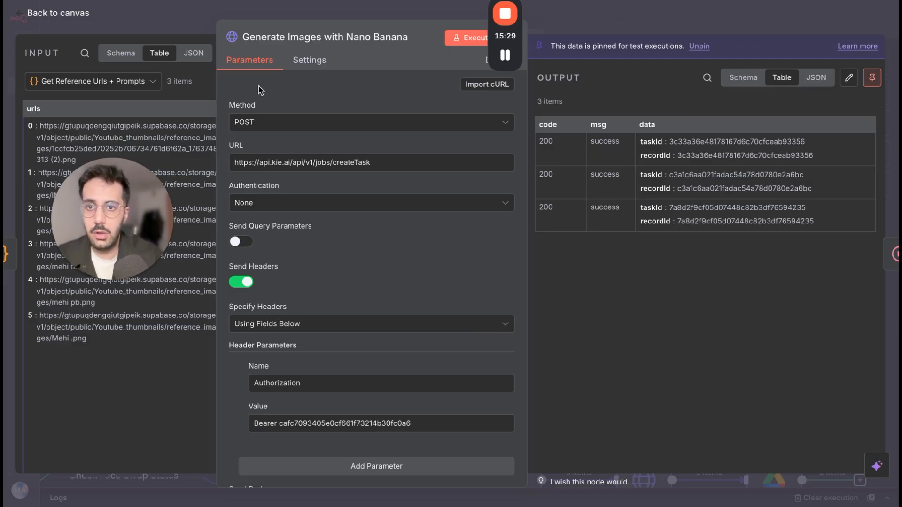
pyautogui.click(365, 162)
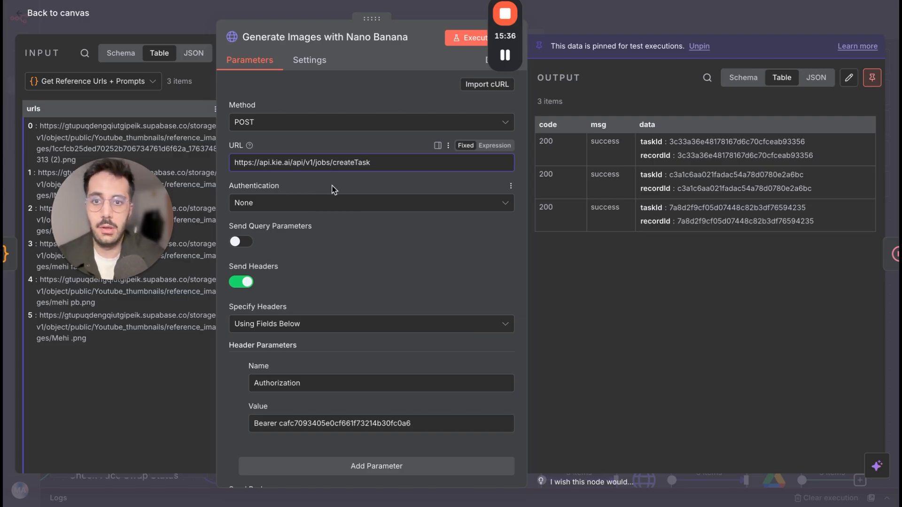
pyautogui.doubleClick(350, 162)
# Check the Authorization header's value in the request, and expand the JSON body expression.
pyautogui.scroll(-3, 348, 213)
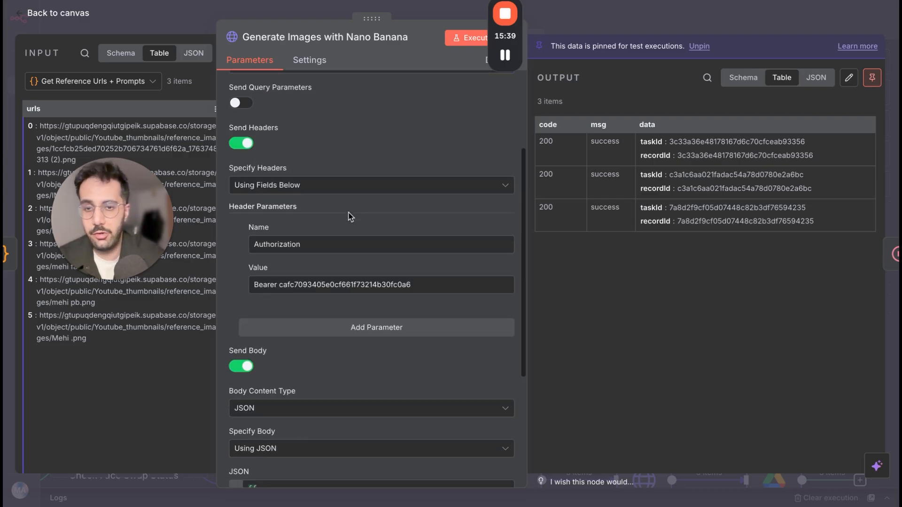
pyautogui.scroll(-2, 357, 333)
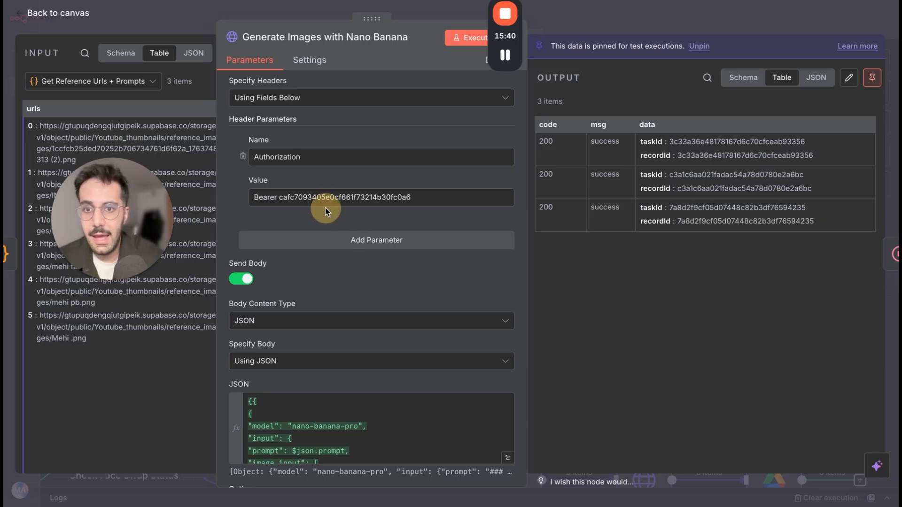
pyautogui.click(297, 197)
pyautogui.scroll(-3, 399, 282)
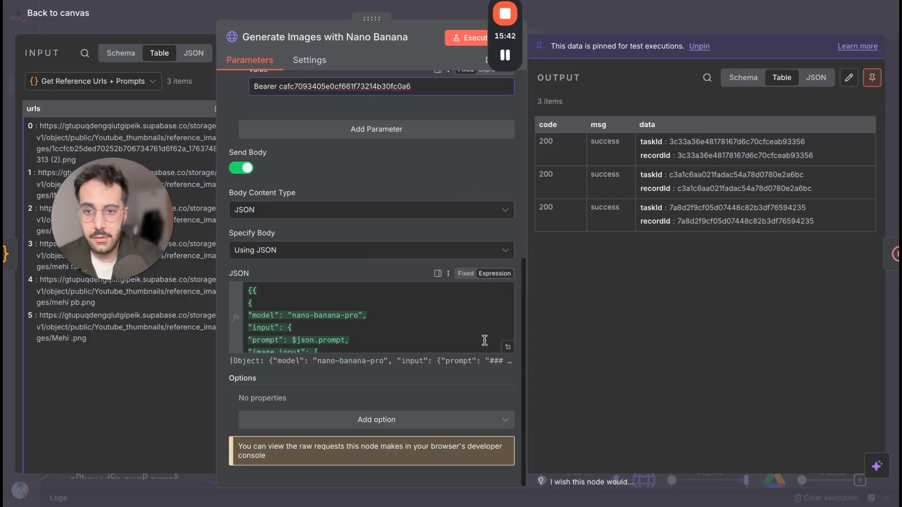
pyautogui.click(508, 348)
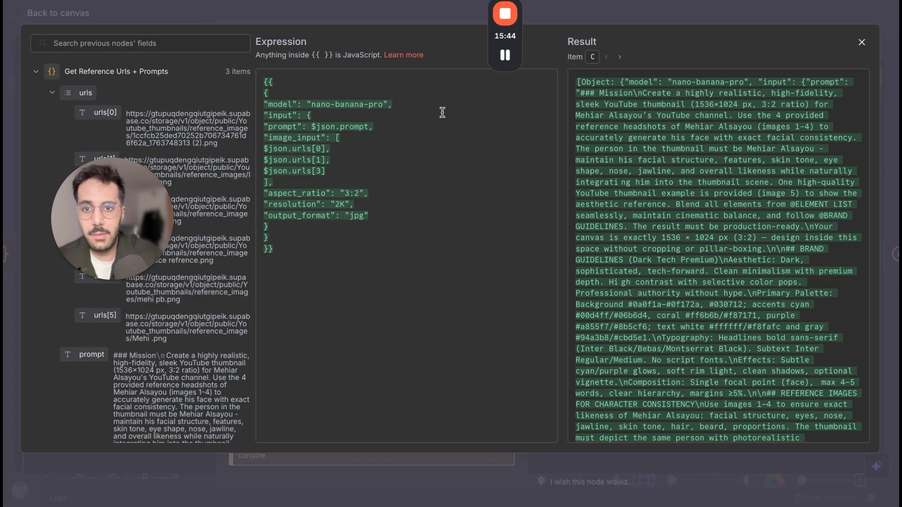
# Switch to the KIE AI nano-banana-pro page and examine the API documentation's Create Task request parameters and cURL request example.
pyautogui.click(170, 1)
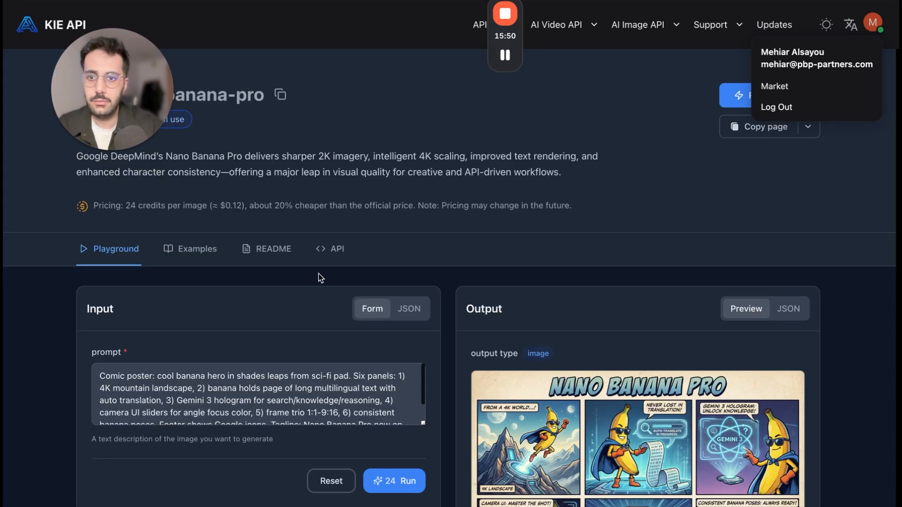
pyautogui.click(331, 251)
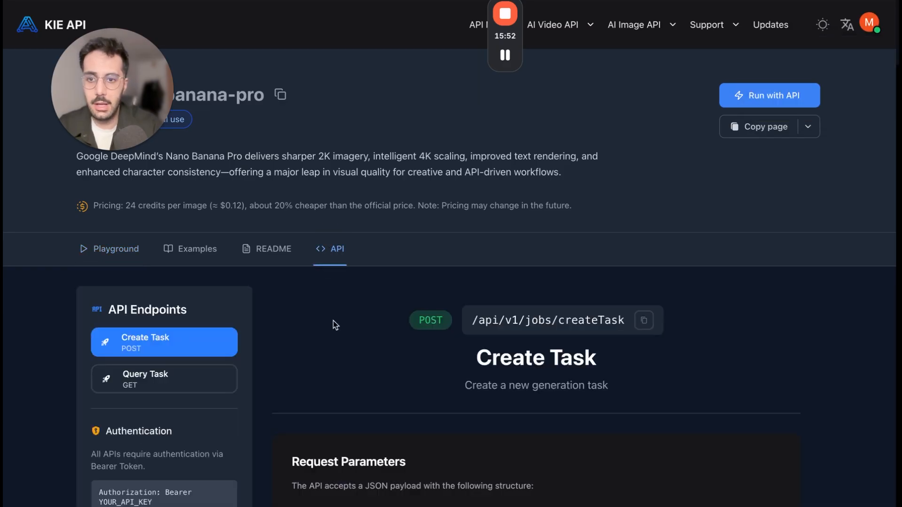
pyautogui.scroll(-6, 333, 321)
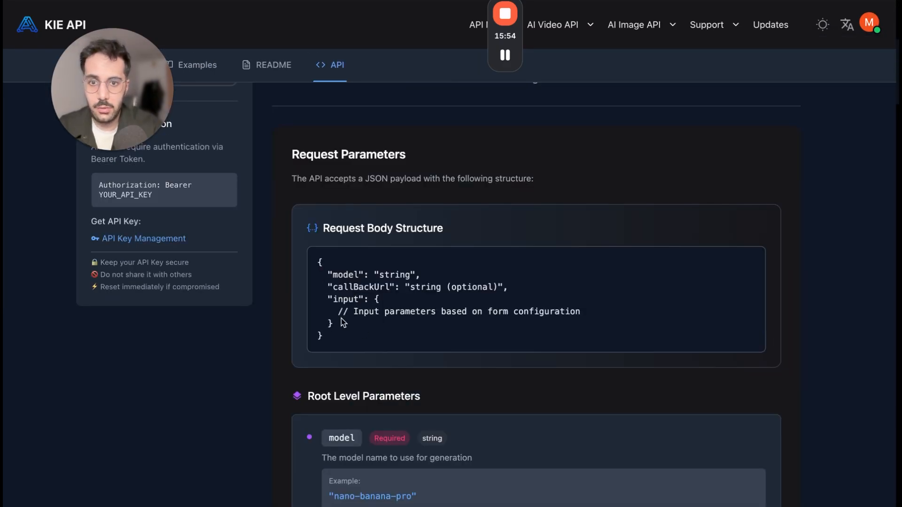
pyautogui.scroll(-3, 340, 319)
pyautogui.scroll(2, 341, 319)
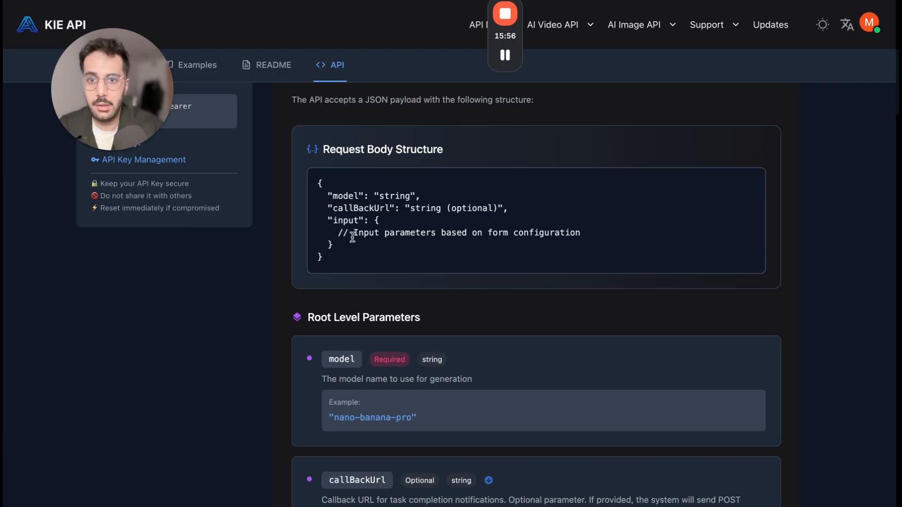
pyautogui.scroll(-10, 352, 238)
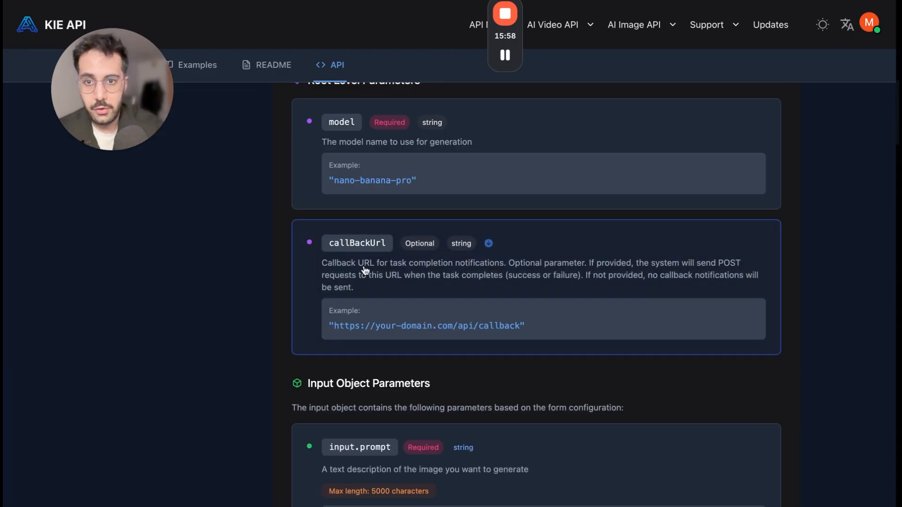
pyautogui.scroll(-15, 363, 266)
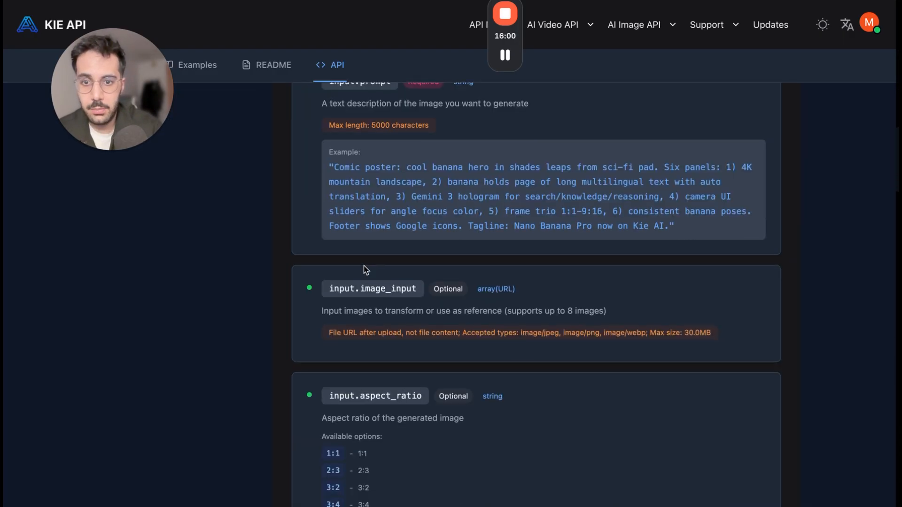
pyautogui.scroll(4, 363, 270)
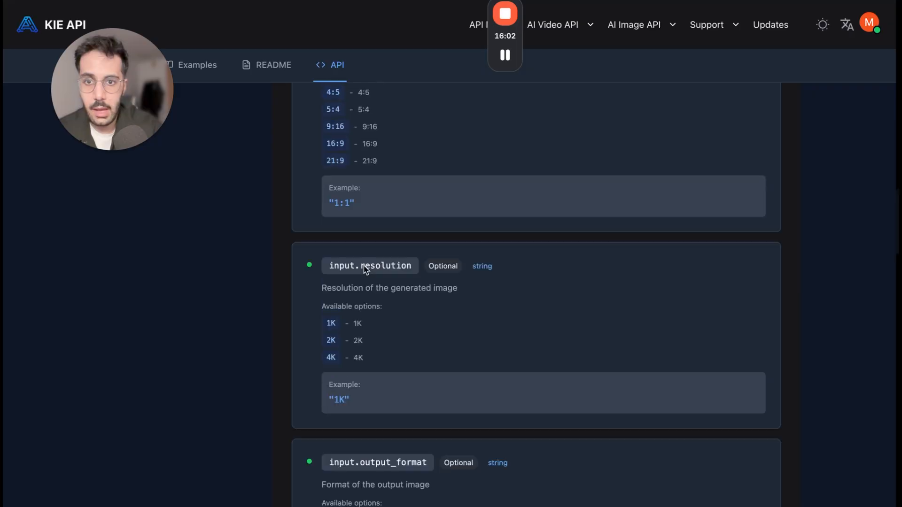
pyautogui.scroll(3, 377, 320)
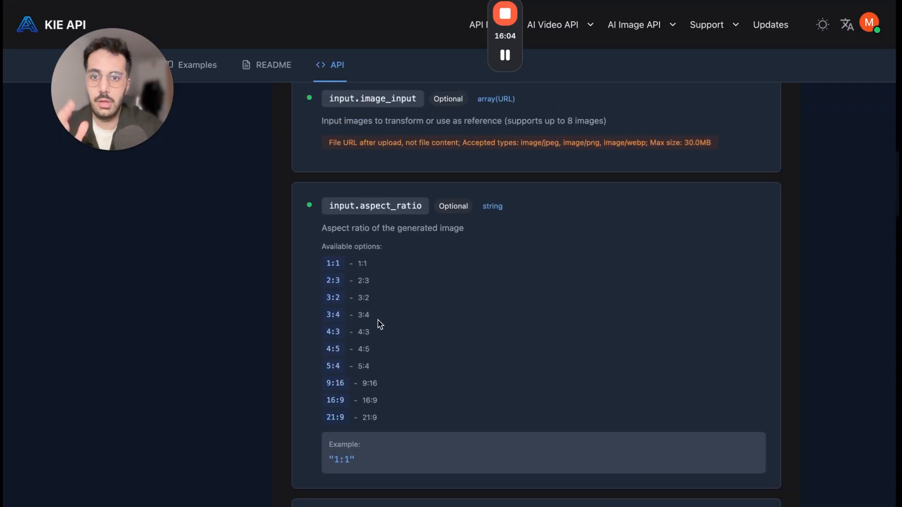
pyautogui.scroll(-10, 377, 319)
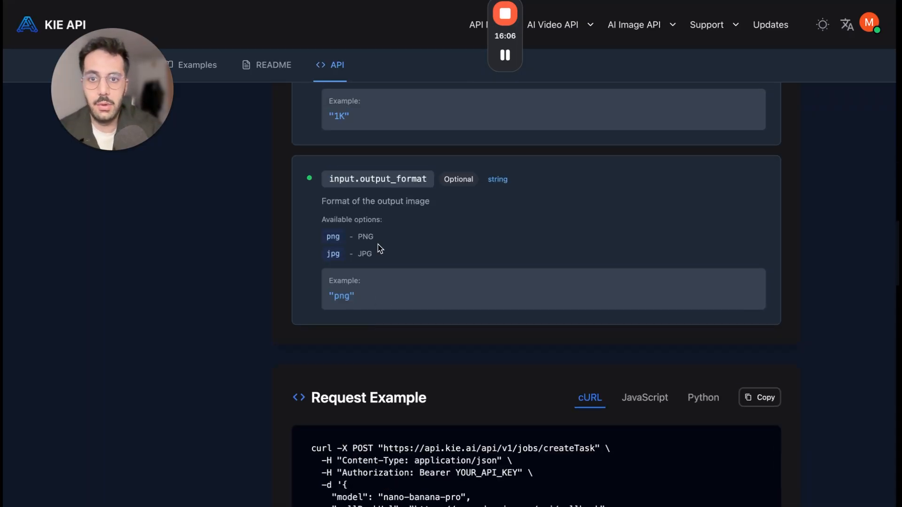
pyautogui.scroll(-3, 415, 324)
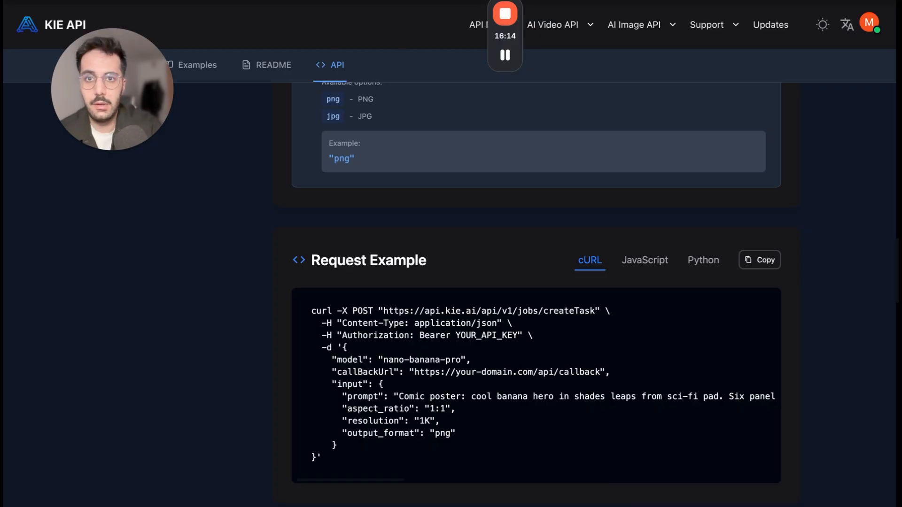
# Return to the n8n workflow, show the Generate Images with Nano Banana node's cURL import dialog, and close it without importing.
pyautogui.hotkey('ctrl', 'Tab')
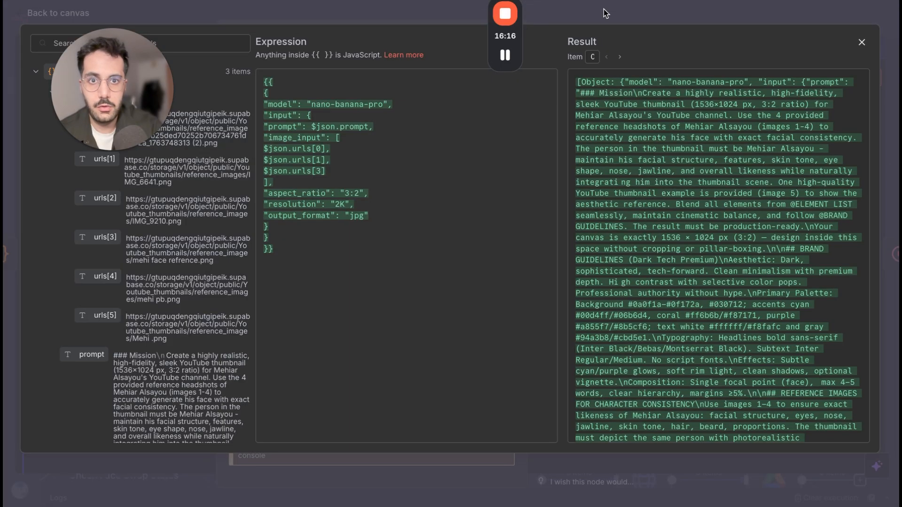
pyautogui.press('Escape')
pyautogui.scroll(8, 479, 92)
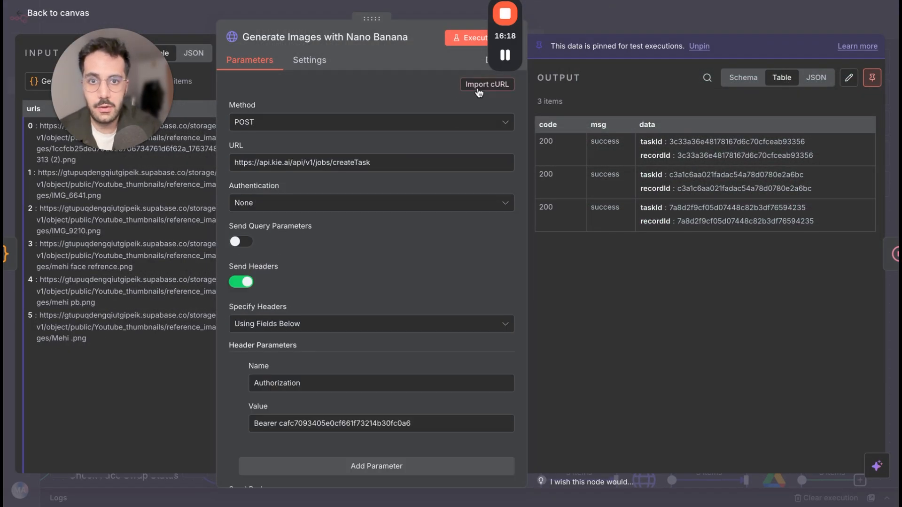
pyautogui.click(479, 92)
pyautogui.click(373, 230)
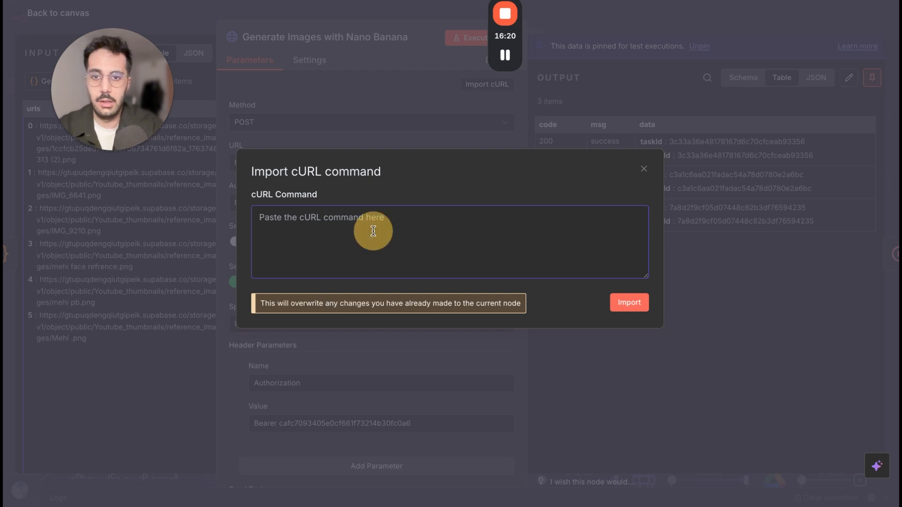
pyautogui.click(644, 170)
# Expand the node's JSON body expression and highlight the $json.prompt value and the three $json.urls entries under image_input.
pyautogui.scroll(-7, 463, 244)
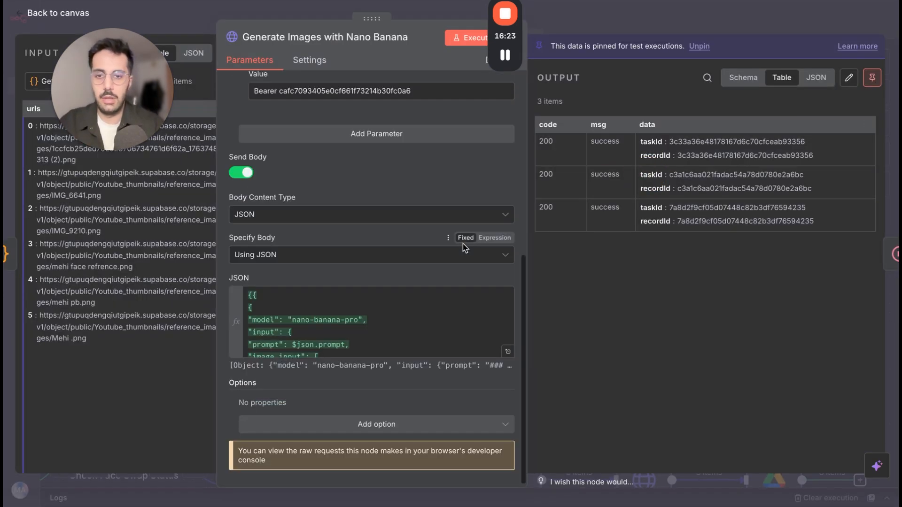
pyautogui.click(507, 348)
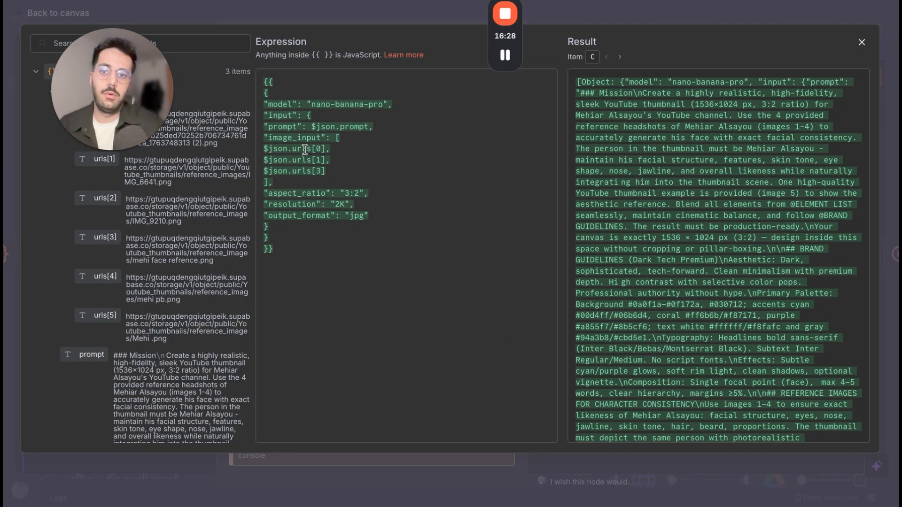
pyautogui.click(324, 129)
pyautogui.click(279, 126)
pyautogui.click(308, 127)
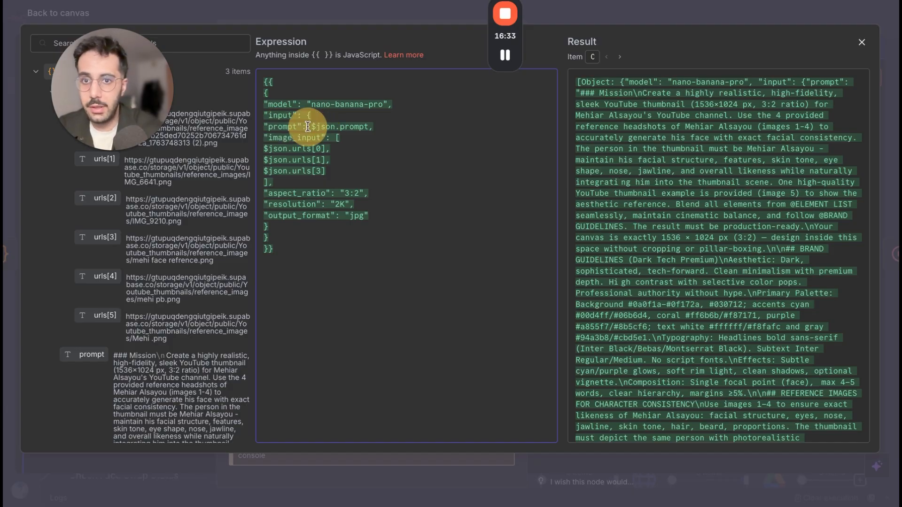
pyautogui.moveTo(310, 127); pyautogui.dragTo(372, 127)
pyautogui.click(294, 147)
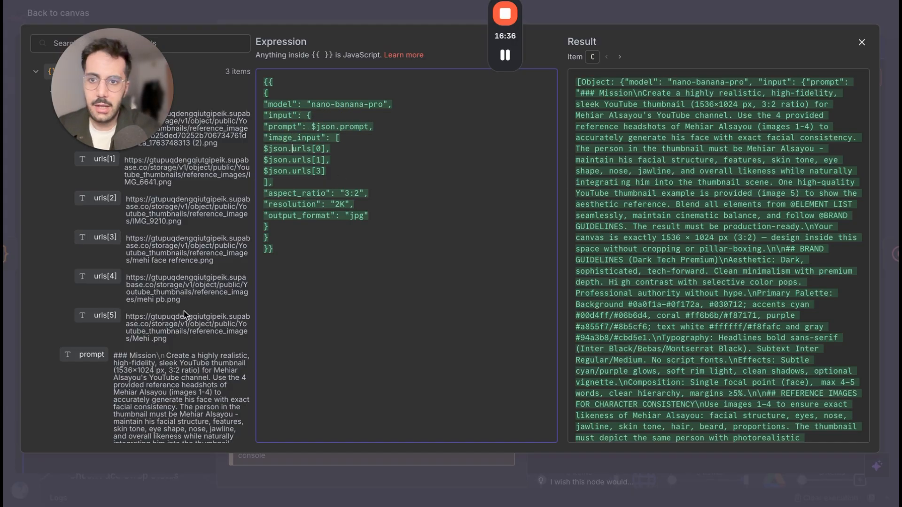
pyautogui.moveTo(265, 148); pyautogui.dragTo(346, 175)
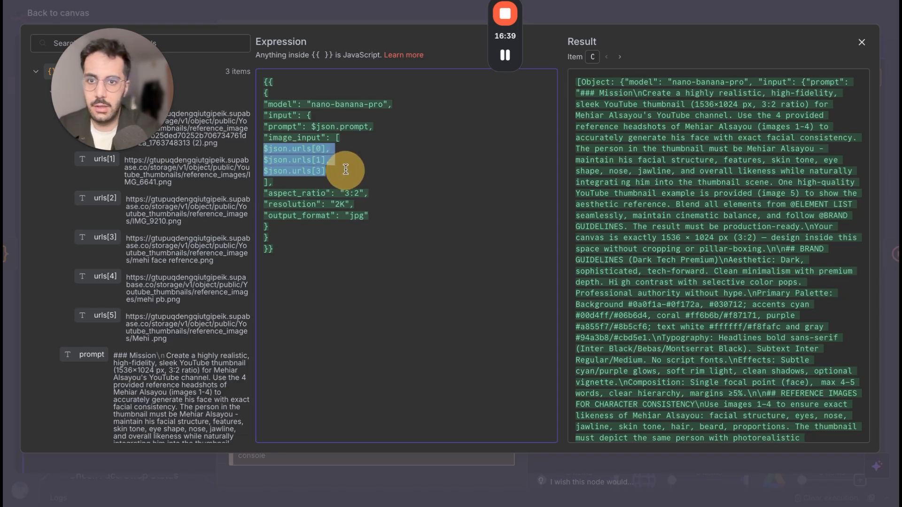
# Check the resolution and output_format values in the JSON body, and close the expression editor.
pyautogui.click(288, 216)
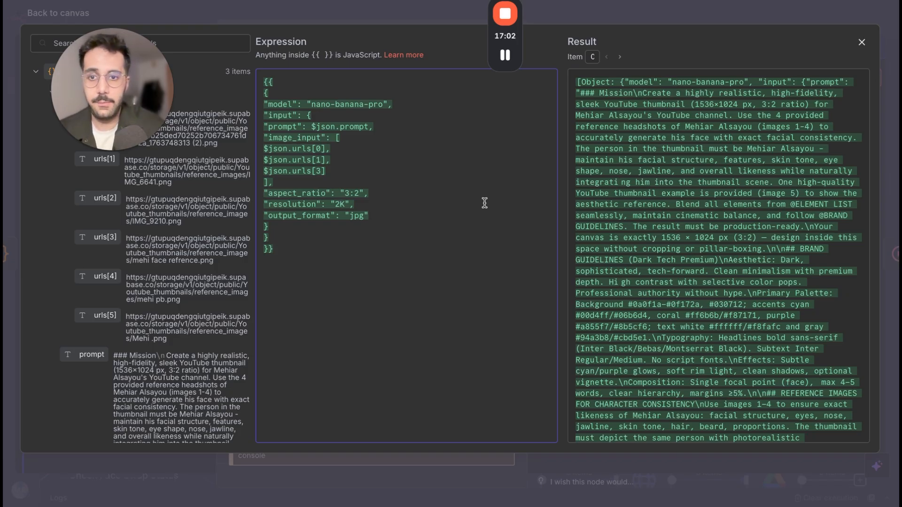
pyautogui.click(353, 206)
pyautogui.click(342, 206)
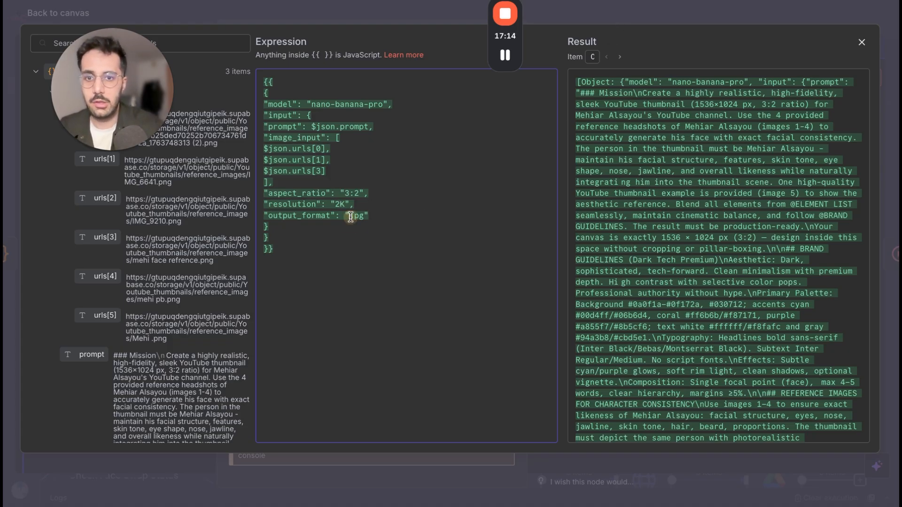
pyautogui.moveTo(351, 217); pyautogui.dragTo(363, 210)
pyautogui.click(656, 13)
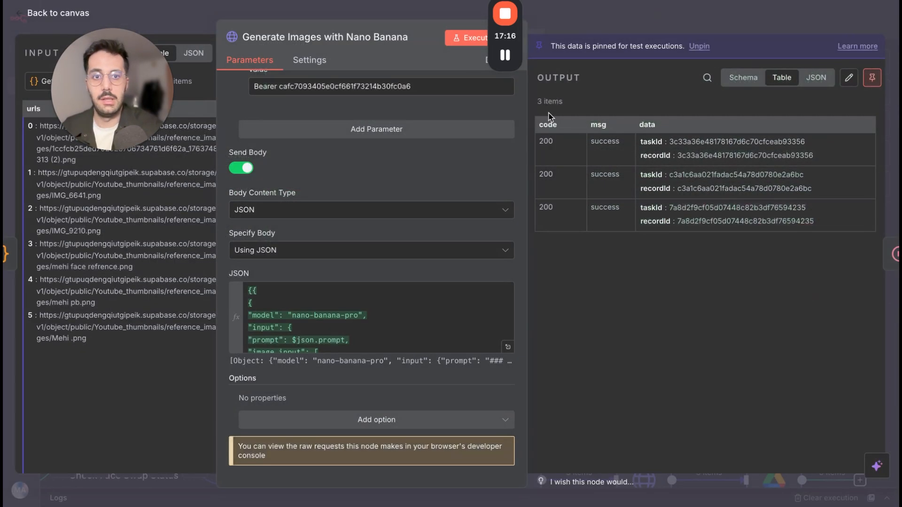
# Review the request settings and the task IDs in the Generate Images with Nano Banana output, and return to the canvas.
pyautogui.scroll(6, 488, 188)
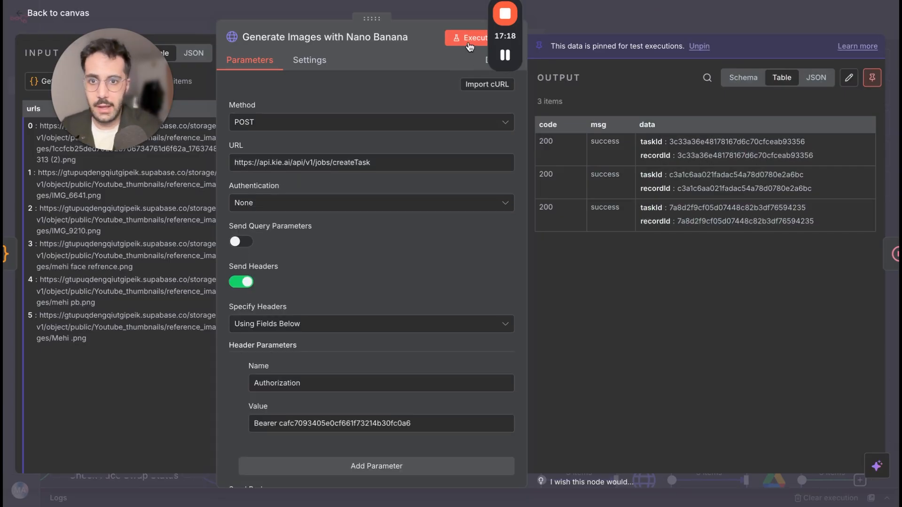
pyautogui.click(645, 21)
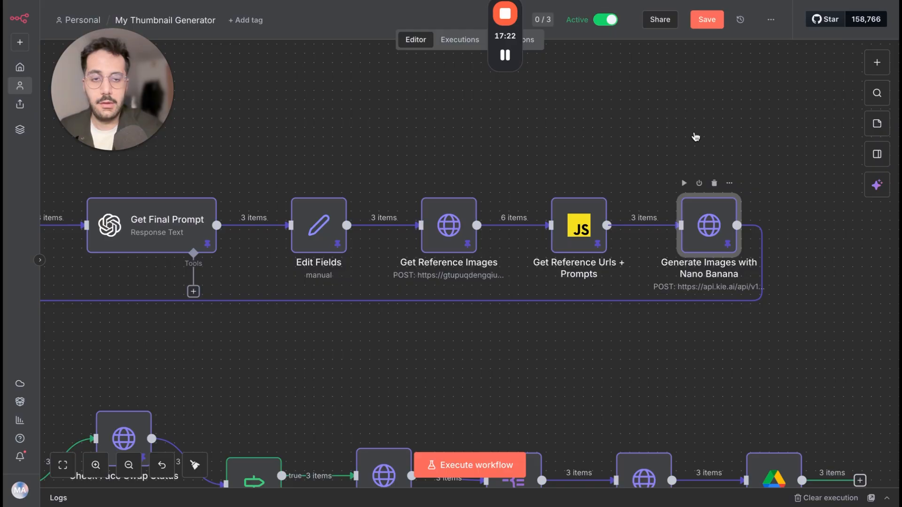
pyautogui.doubleClick(719, 212)
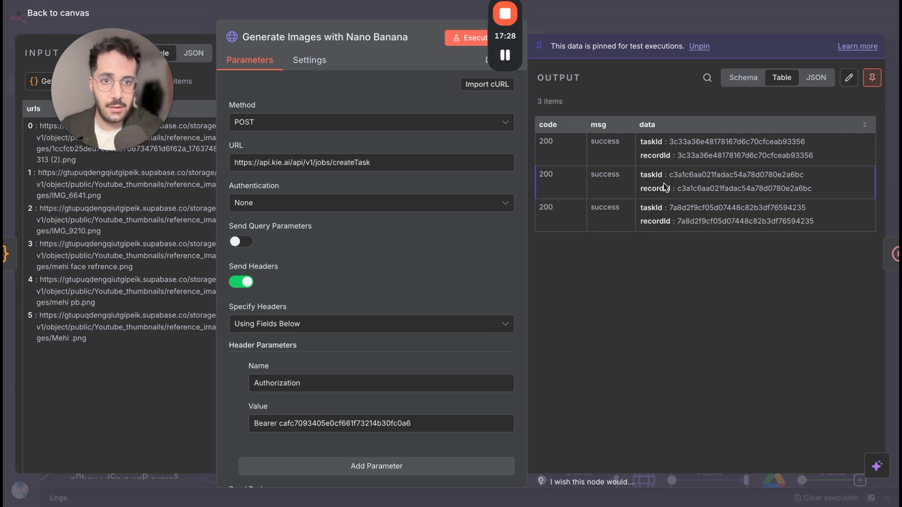
pyautogui.click(728, 24)
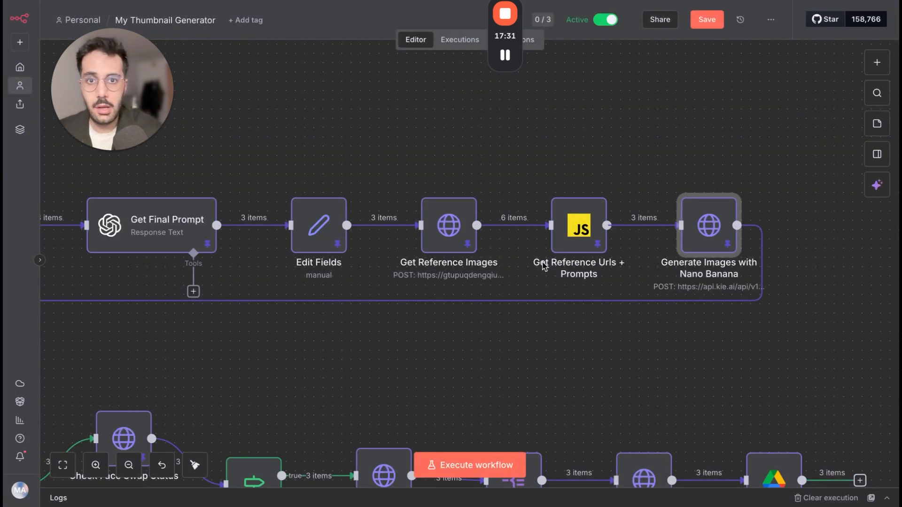
# Set the wait unit of the Wait node before Get Thumbnail Urls to Minutes, and return to the canvas.
pyautogui.hscroll(-15, 539, 270)
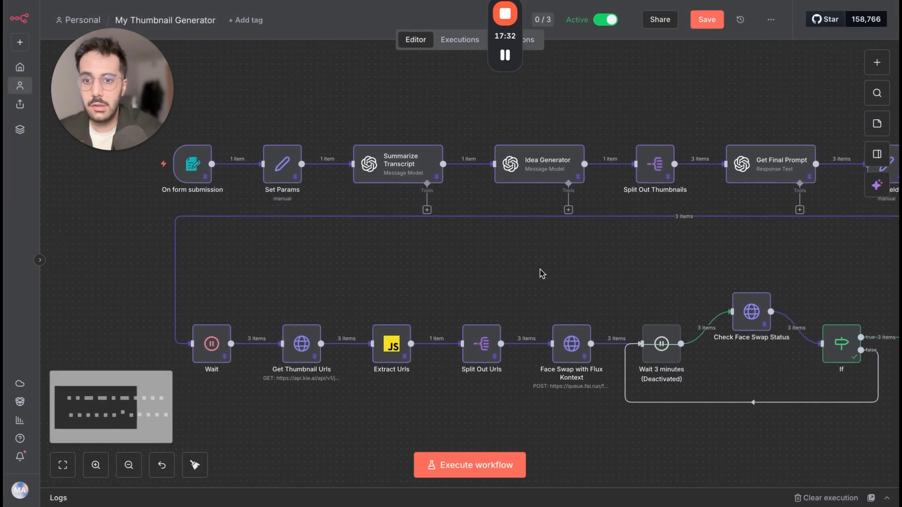
pyautogui.doubleClick(216, 344)
pyautogui.click(254, 188)
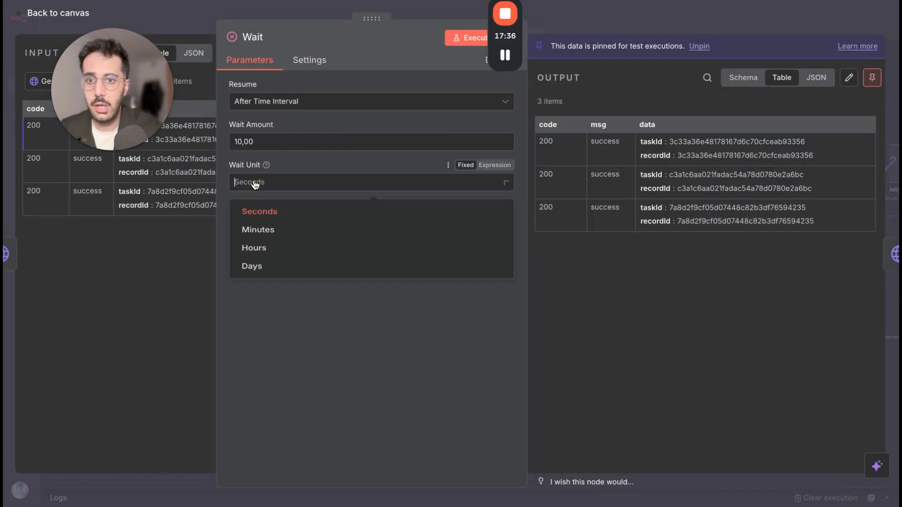
pyautogui.click(256, 228)
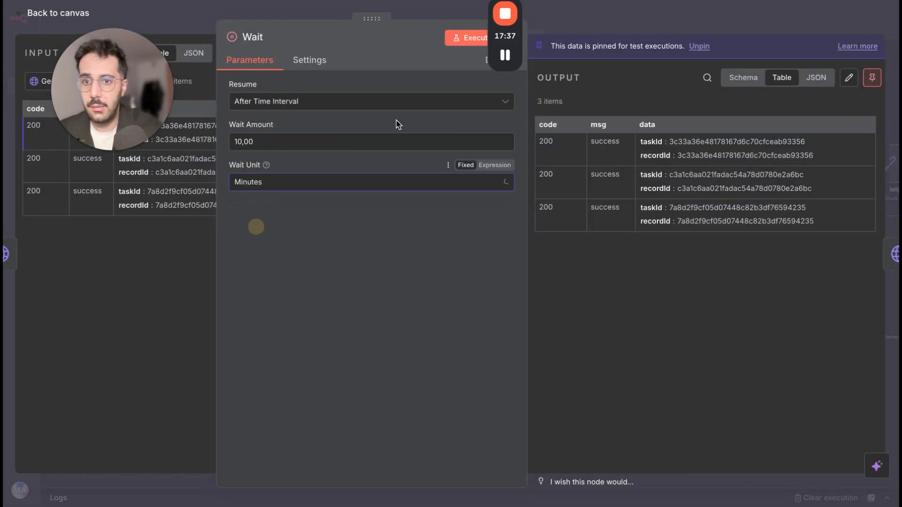
pyautogui.click(614, 15)
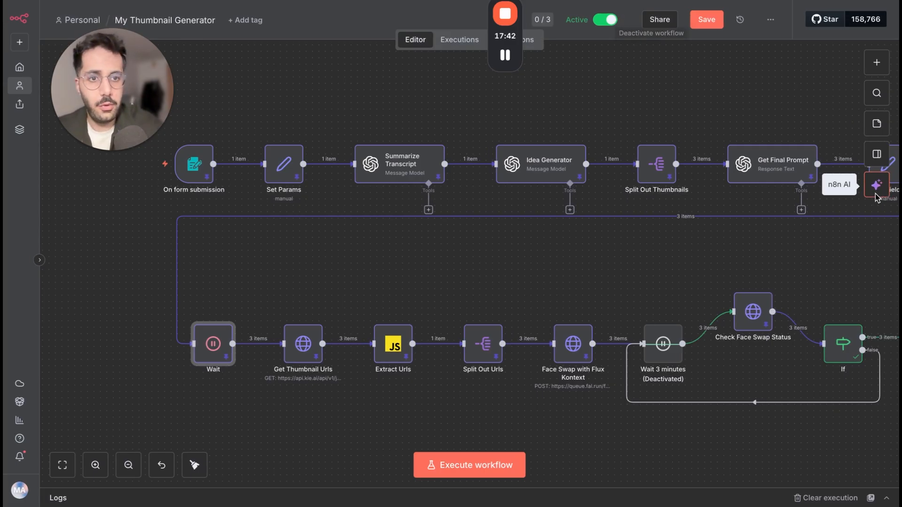
# Open the Get Thumbnail Urls node and highlight its recordInfo request URL.
pyautogui.hscroll(1, 727, 260)
pyautogui.scroll(-3, 725, 258)
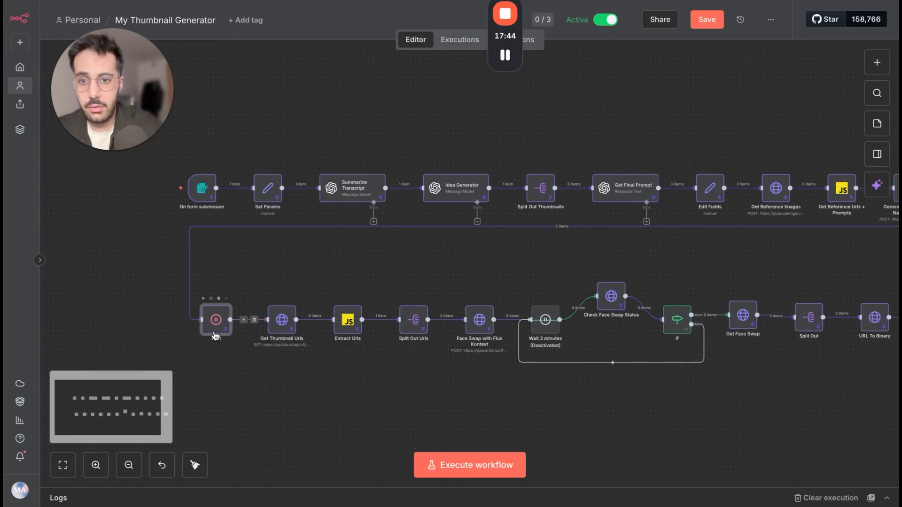
pyautogui.scroll(2, 212, 324)
pyautogui.scroll(1, 214, 335)
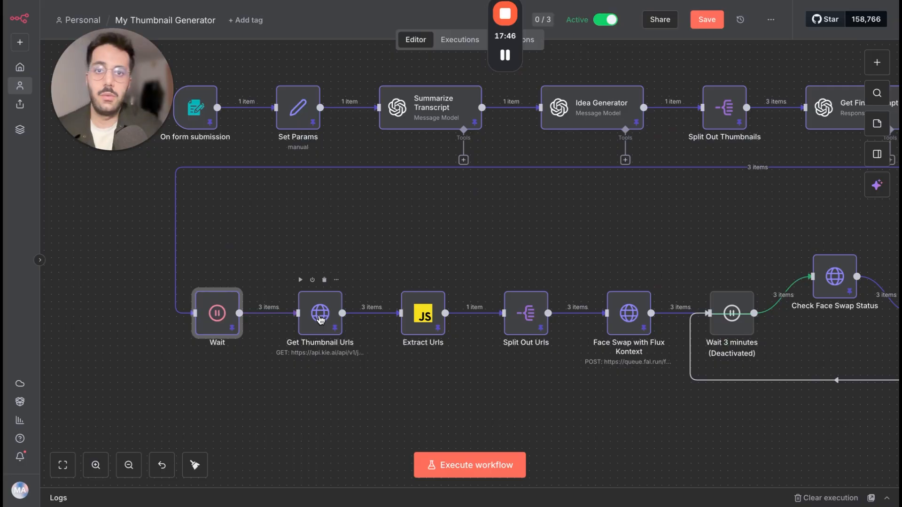
pyautogui.doubleClick(317, 320)
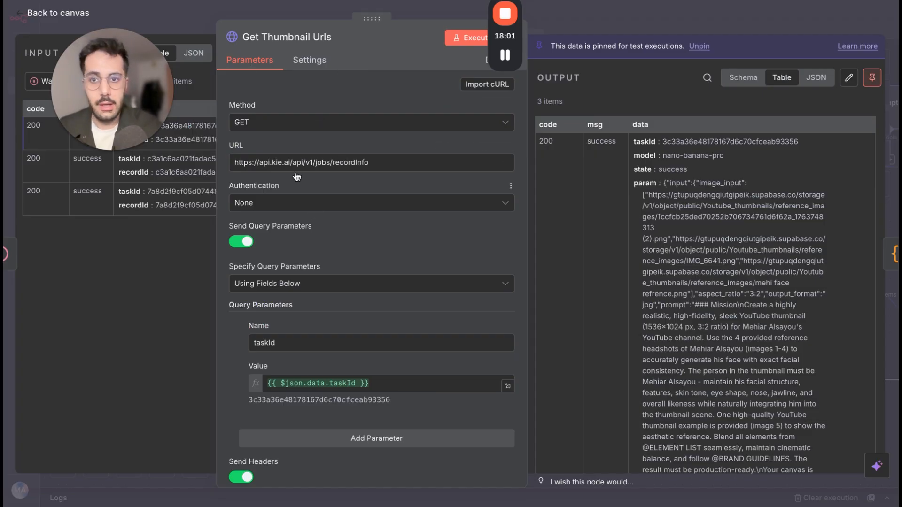
pyautogui.moveTo(232, 163); pyautogui.dragTo(390, 166)
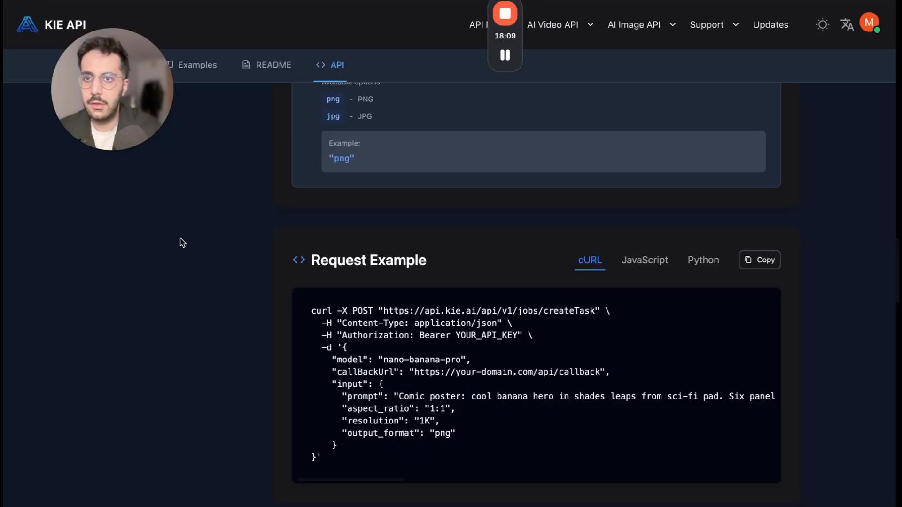
# Switch to the KIE AI API documentation and show the Query Task endpoint.
pyautogui.scroll(10, 182, 232)
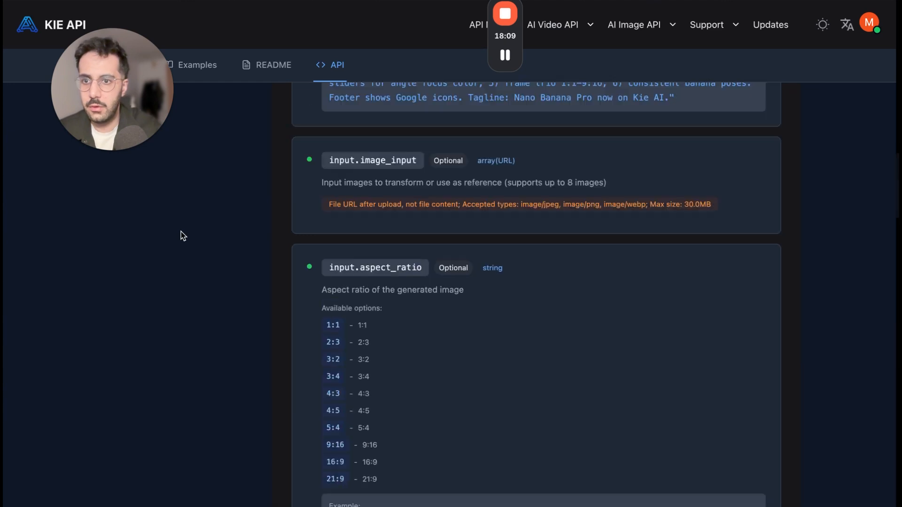
pyautogui.scroll(10, 151, 225)
pyautogui.click(145, 386)
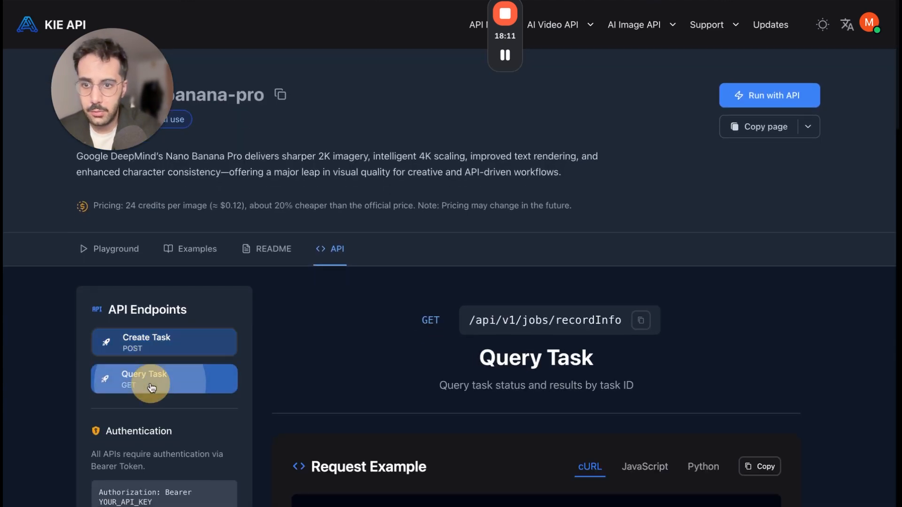
# Check the Query Task cURL example in the KIE API docs, return to n8n, and open and dismiss the cURL import for Get Thumbnail Urls.
pyautogui.scroll(-3, 377, 390)
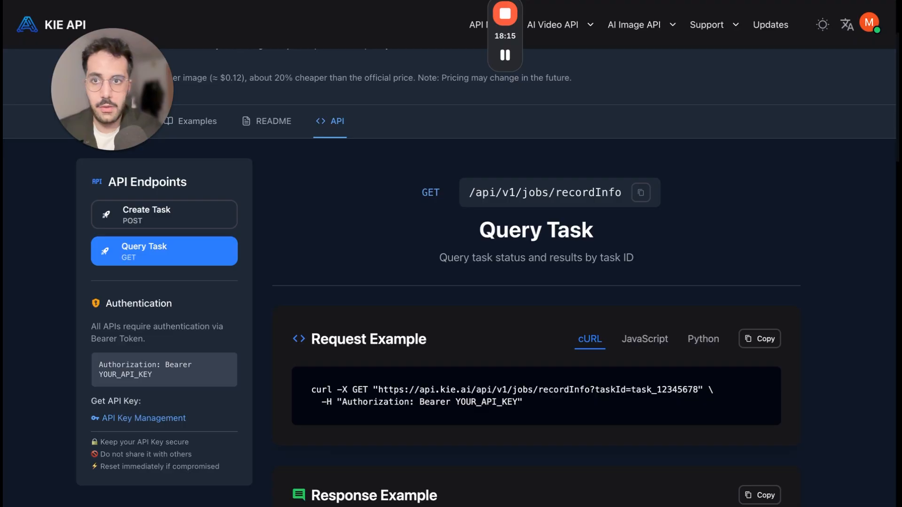
pyautogui.hotkey('ctrl', 'Tab')
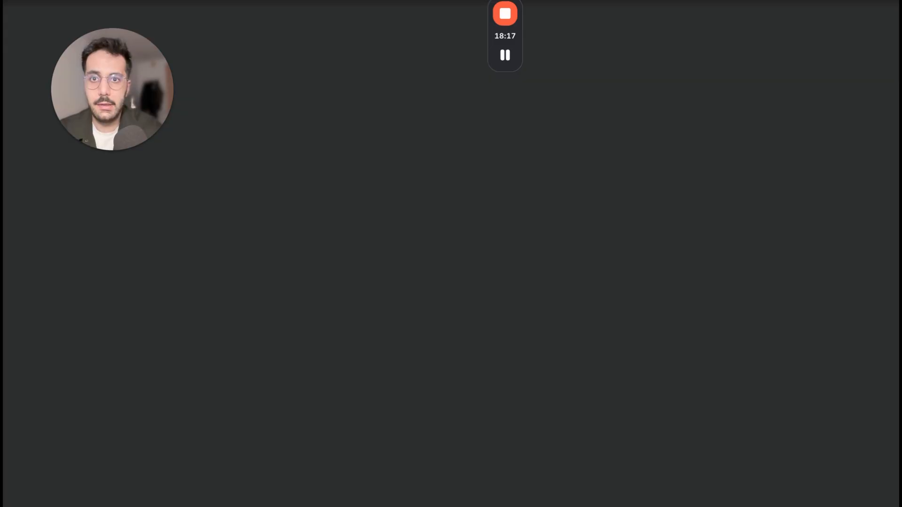
pyautogui.click(487, 84)
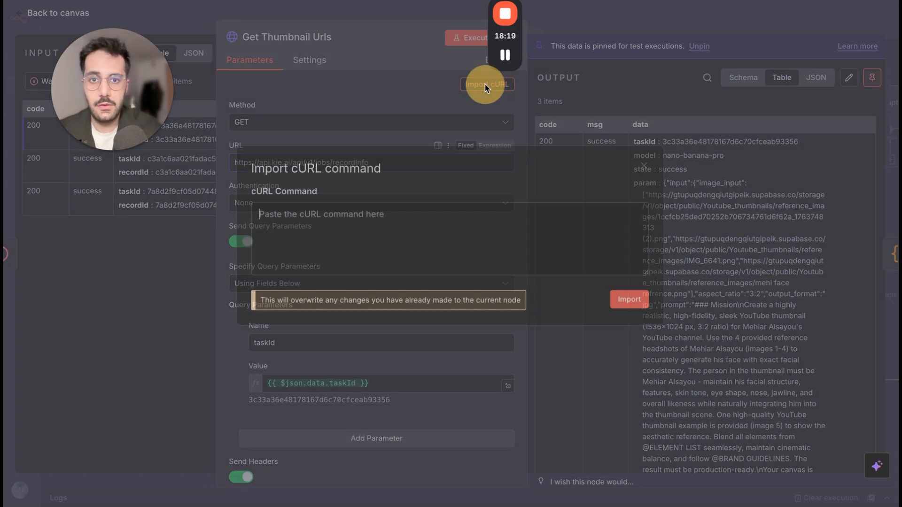
pyautogui.click(401, 98)
# Review the taskId query parameter and the Authorization header settings of the Get Thumbnail Urls node.
pyautogui.click(381, 311)
pyautogui.scroll(-4, 338, 302)
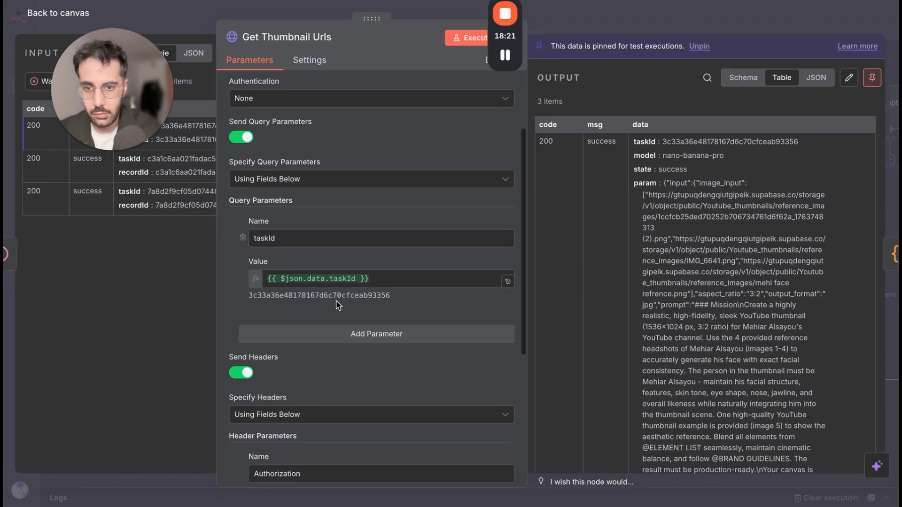
pyautogui.scroll(-4, 285, 306)
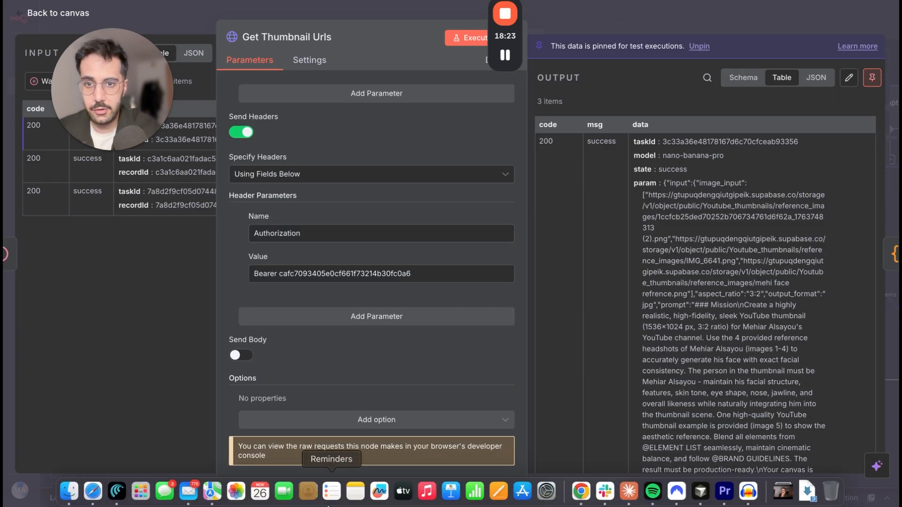
pyautogui.scroll(8, 328, 279)
pyautogui.click(315, 384)
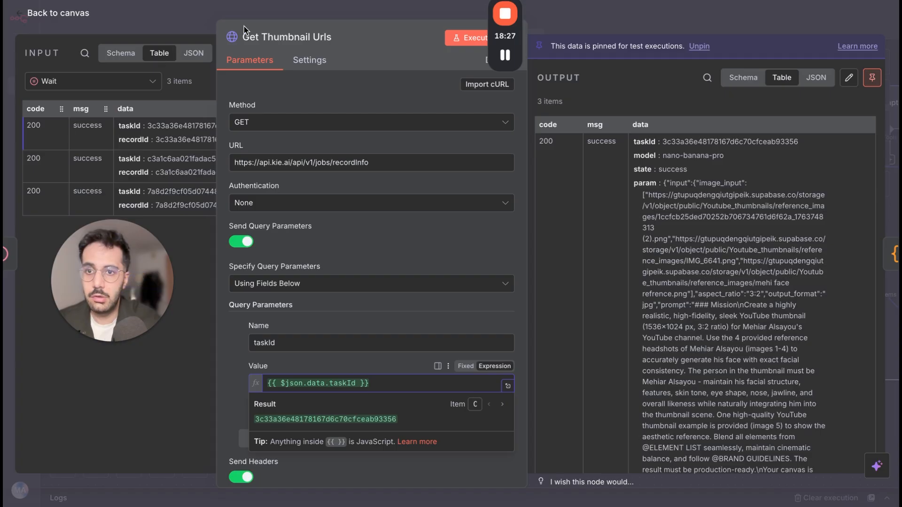
# Display the Wait node input as a schema and inspect the {{ $json.data.taskId }} expression used for the taskId parameter.
pyautogui.click(122, 53)
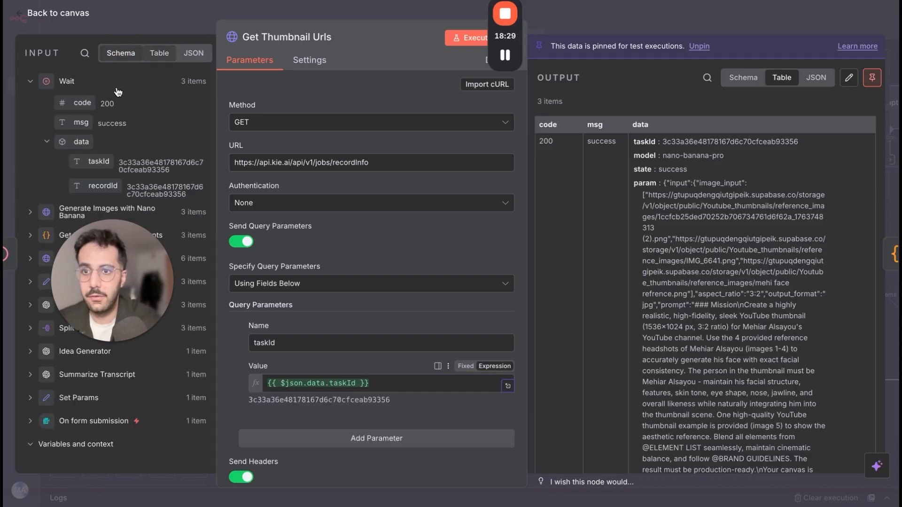
pyautogui.click(331, 383)
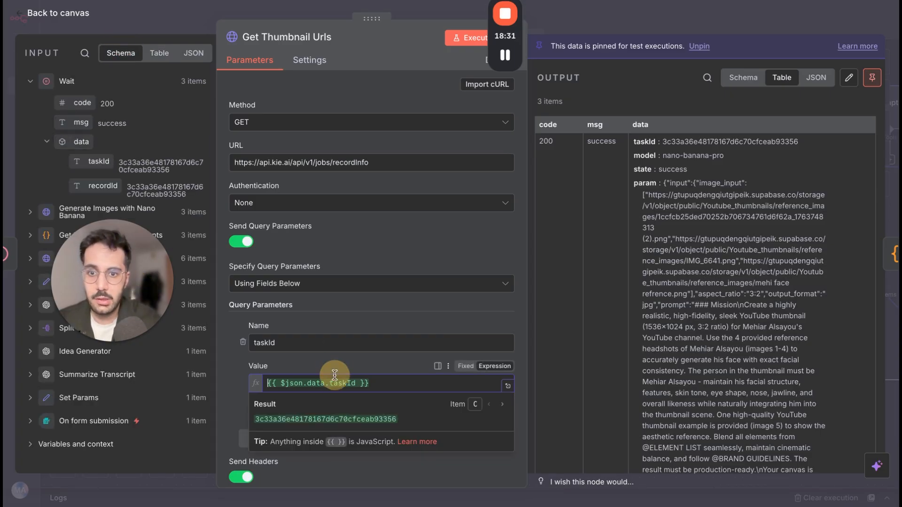
pyautogui.click(505, 405)
pyautogui.click(505, 405)
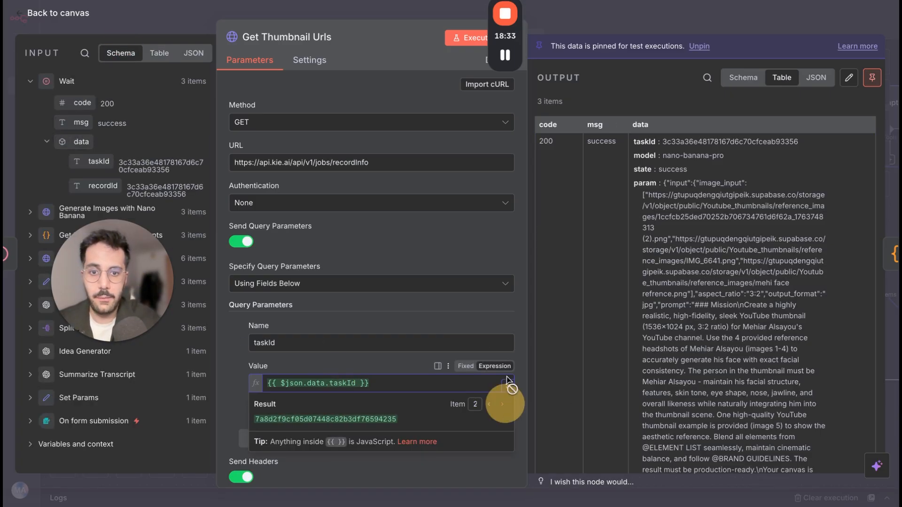
# Examine the Get Thumbnail Urls output for state and prompt details, and highlight the image URL in the first item's resultJson.
pyautogui.click(619, 191)
pyautogui.scroll(-1, 656, 257)
pyautogui.scroll(1, 657, 258)
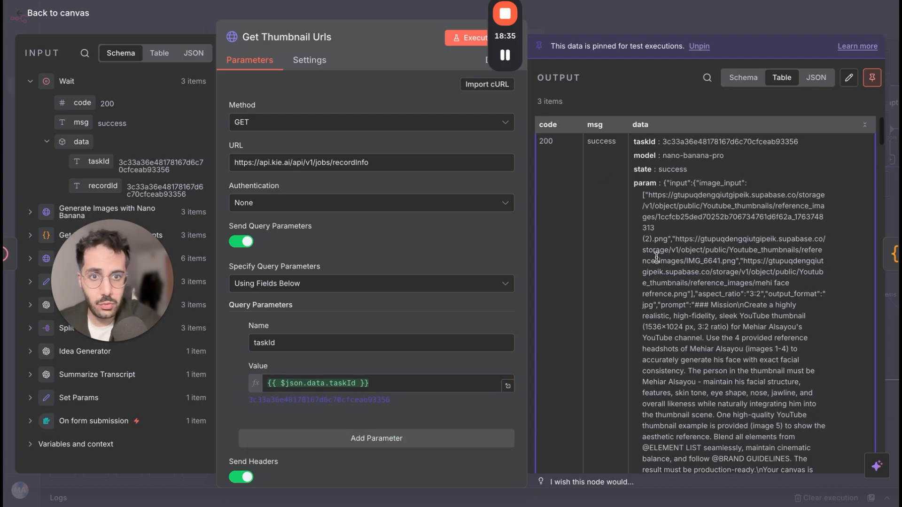
pyautogui.moveTo(663, 170); pyautogui.dragTo(680, 171)
pyautogui.scroll(-15, 689, 266)
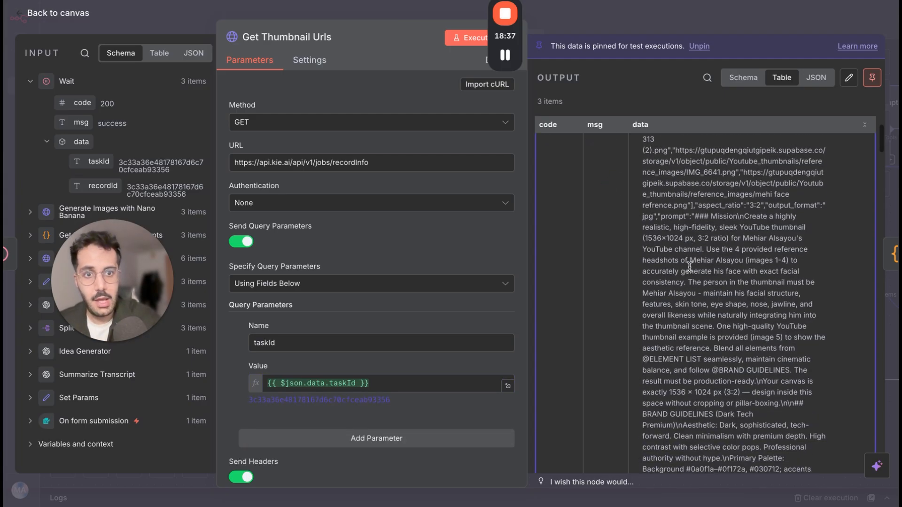
pyautogui.scroll(-10, 689, 267)
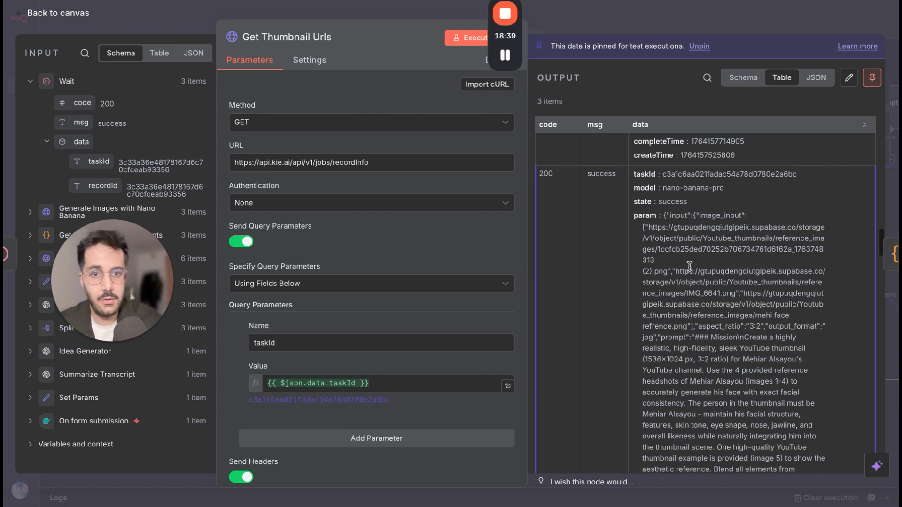
pyautogui.scroll(4, 689, 267)
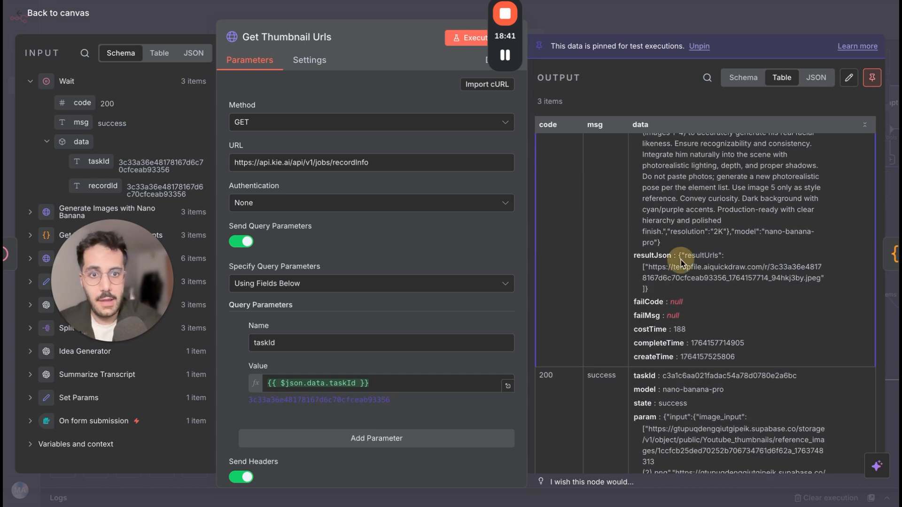
pyautogui.tripleClick(649, 268)
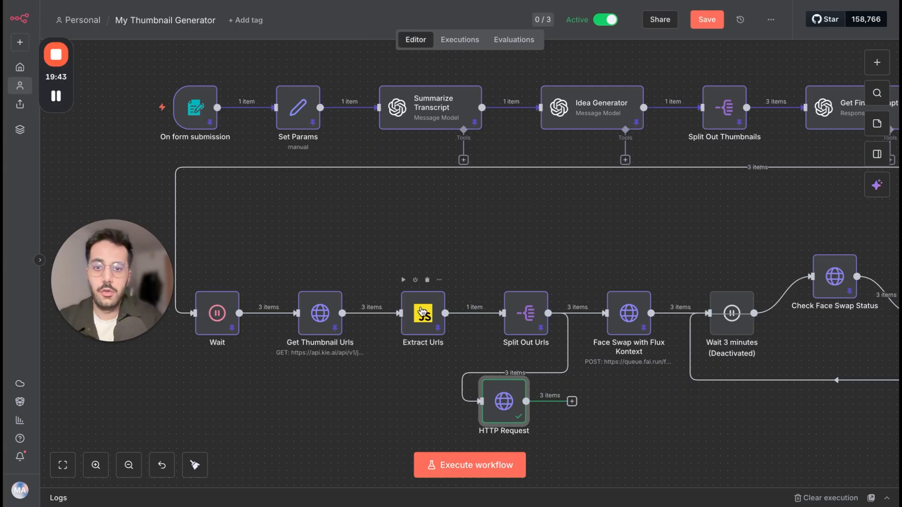
# Open the Extract Urls node, view its JavaScript in the enlarged code editor, and close the editor.
pyautogui.doubleClick(429, 331)
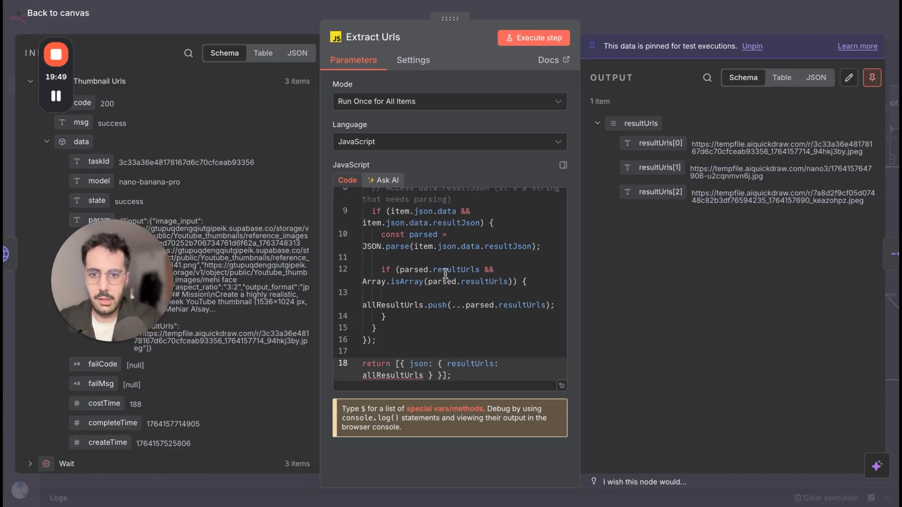
pyautogui.scroll(5, 497, 344)
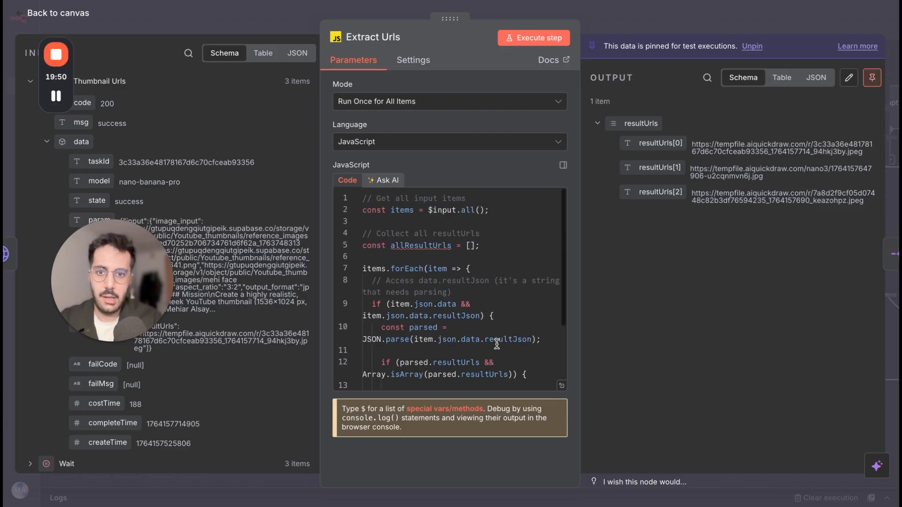
pyautogui.click(562, 386)
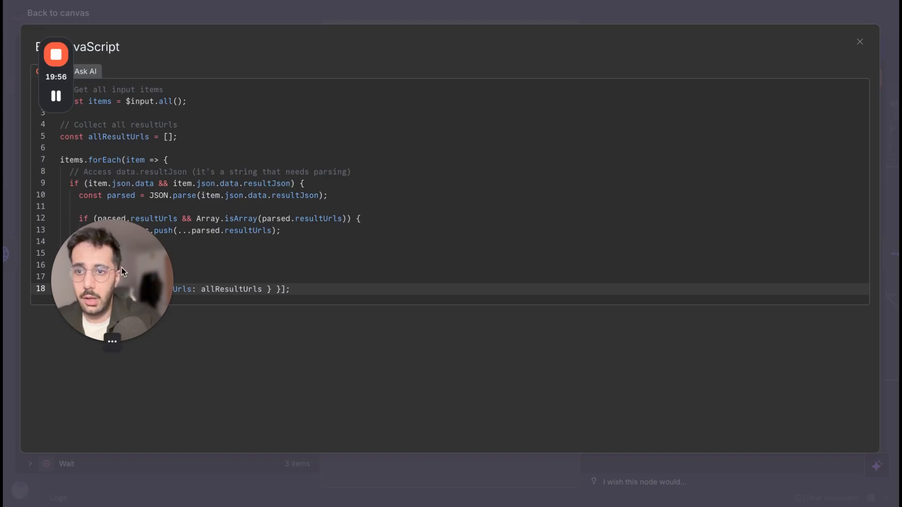
pyautogui.moveTo(121, 268); pyautogui.dragTo(210, 382)
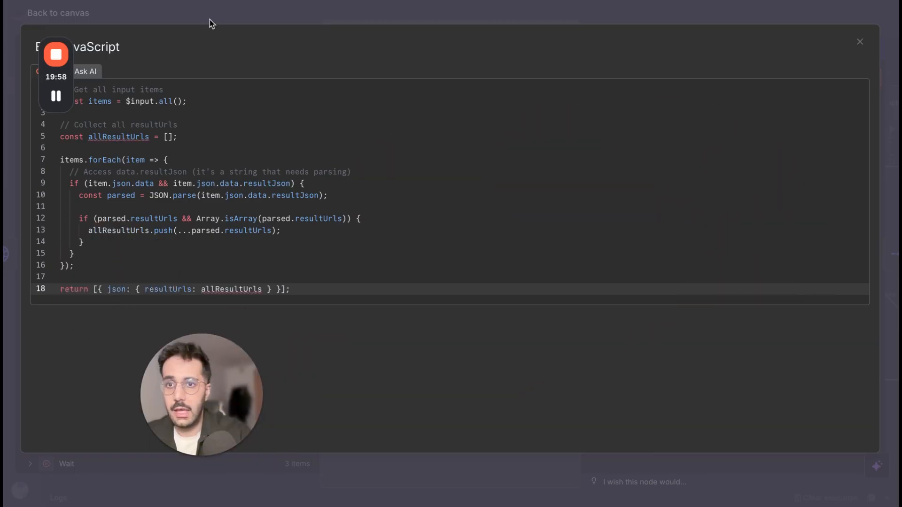
pyautogui.click(196, 15)
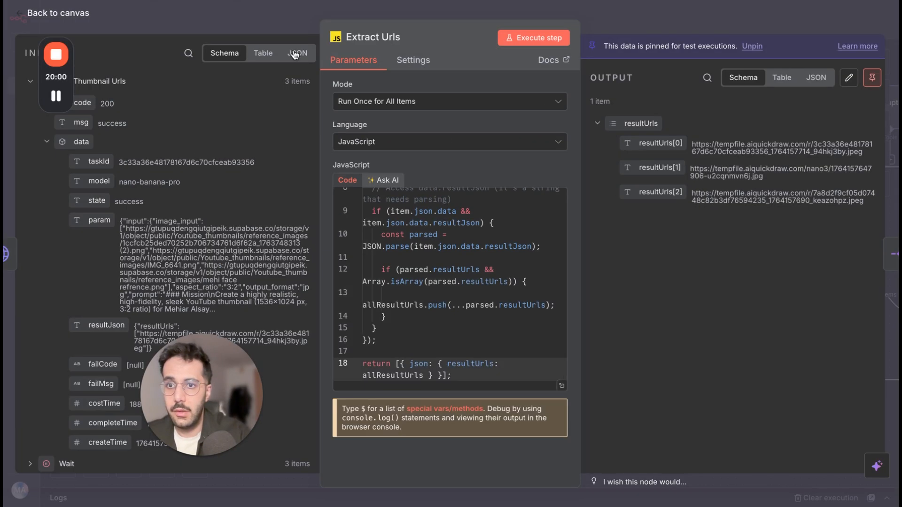
# Display the Extract Urls input as JSON and point out the start of its first item.
pyautogui.click(295, 55)
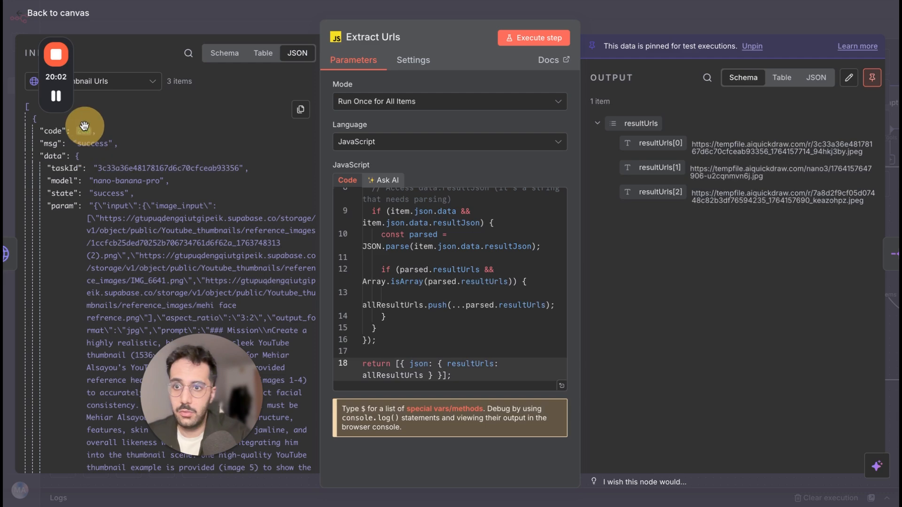
pyautogui.click(84, 126)
pyautogui.click(89, 122)
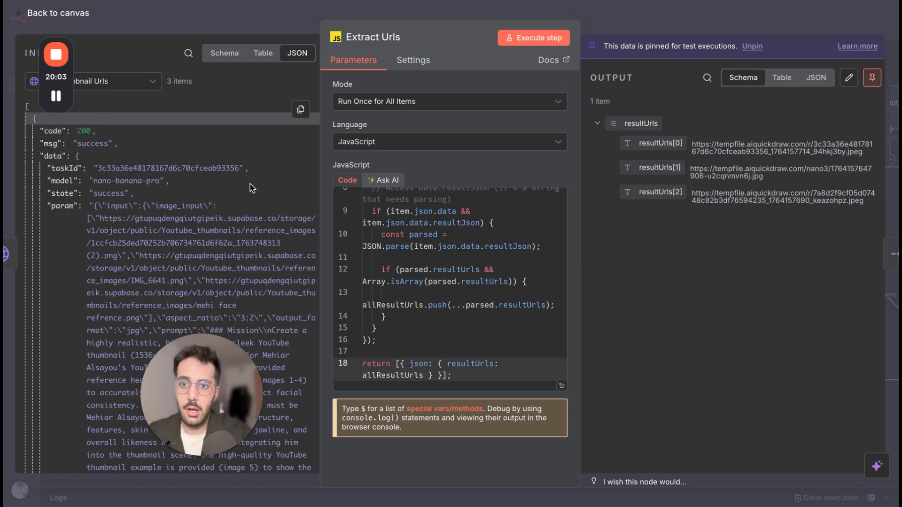
# Recheck the Extract Urls code in the enlarged editor against its resultUrls output, and return to the canvas.
pyautogui.click(562, 385)
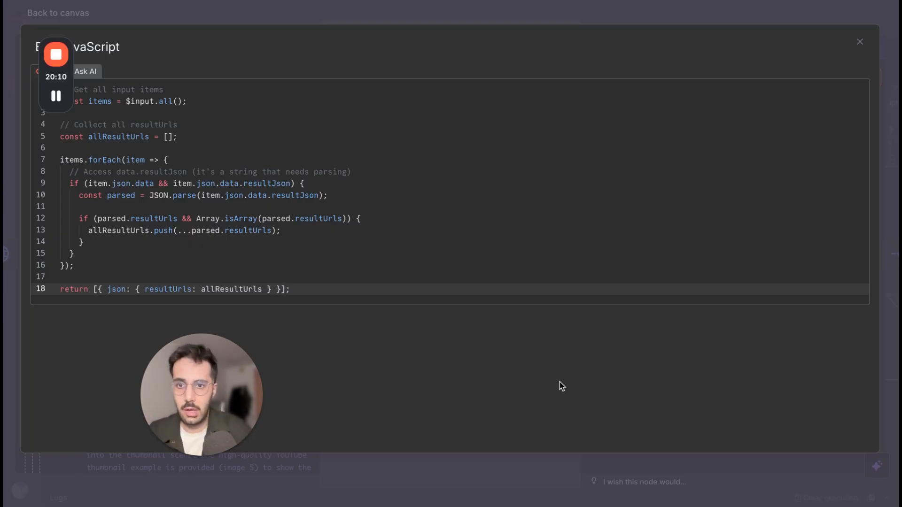
pyautogui.click(476, 17)
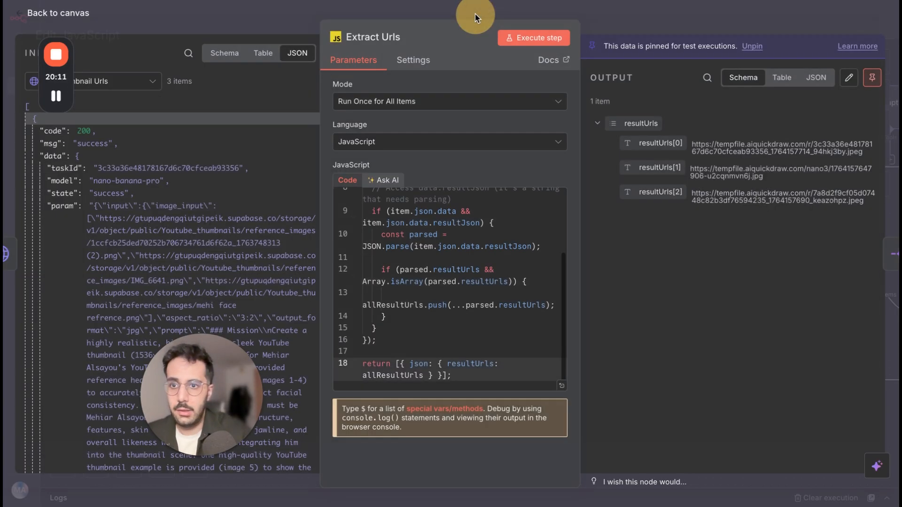
pyautogui.scroll(2, 465, 287)
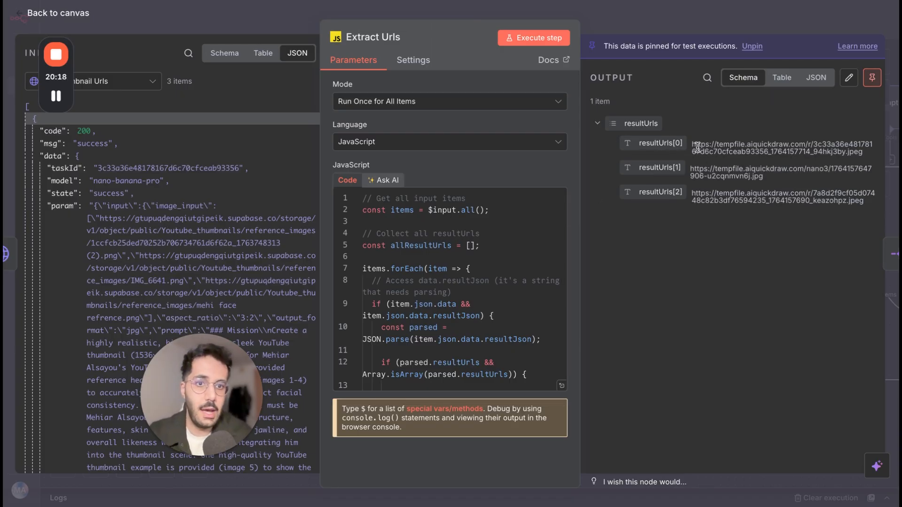
pyautogui.click(667, 25)
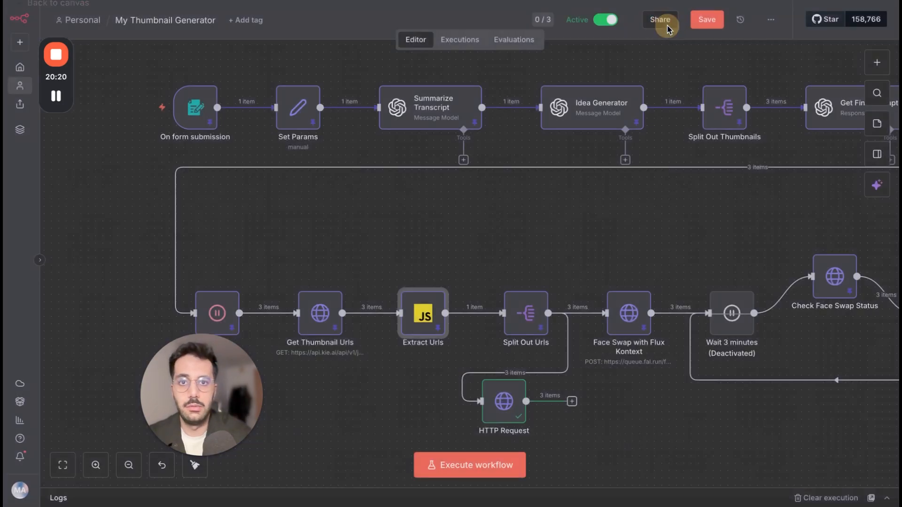
# Check the Split Out Urls node, and preview the first thumbnail image in the HTTP Request node's binary output.
pyautogui.doubleClick(521, 323)
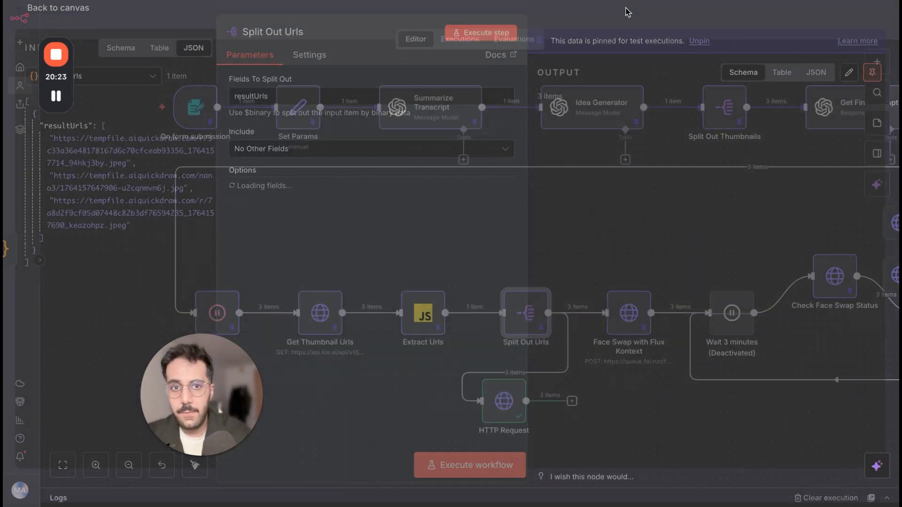
pyautogui.click(617, 17)
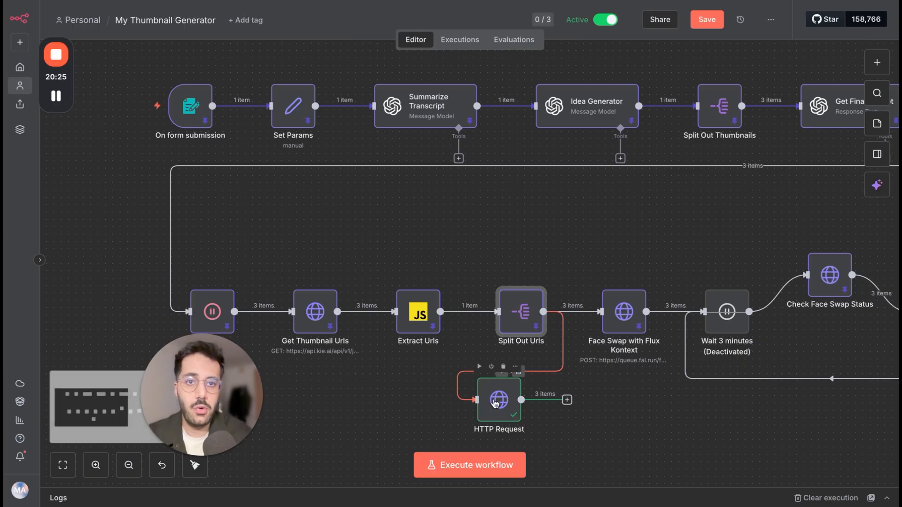
pyautogui.doubleClick(495, 403)
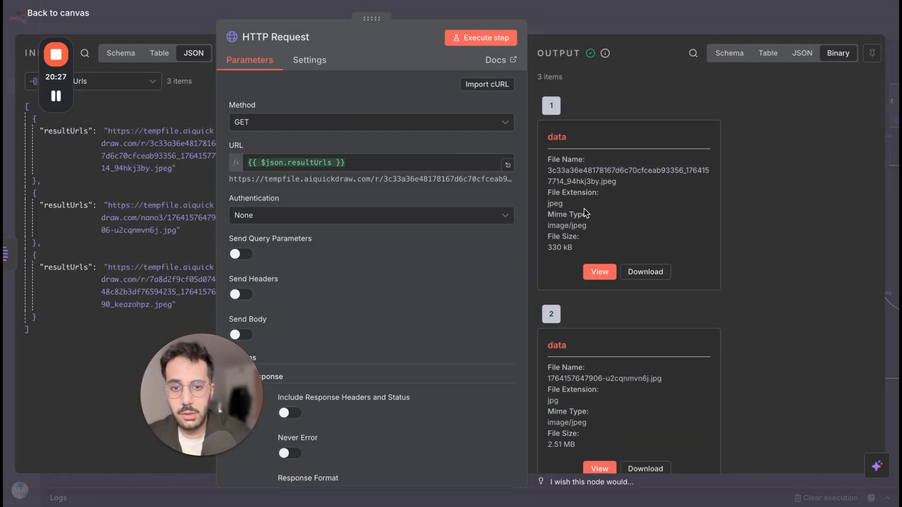
pyautogui.click(600, 271)
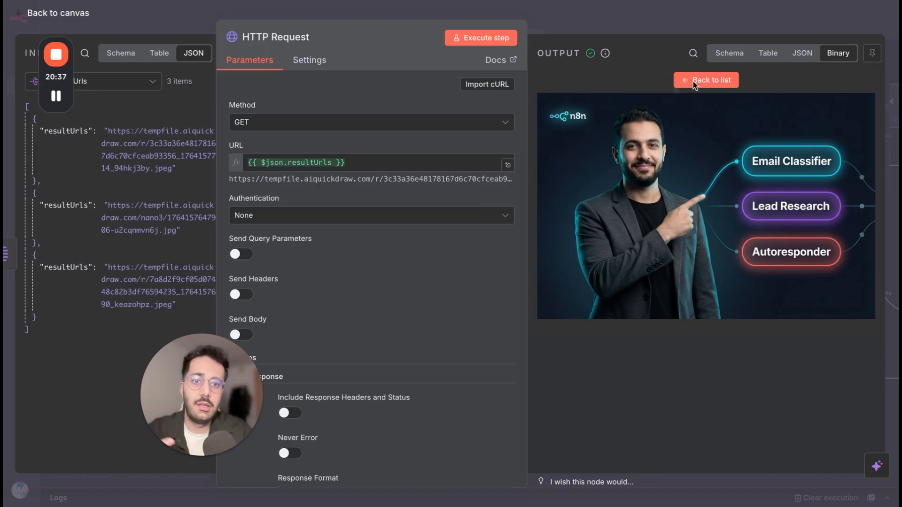
pyautogui.click(695, 79)
# Preview the second and third thumbnail images in the HTTP Request node's binary output.
pyautogui.scroll(-1, 637, 205)
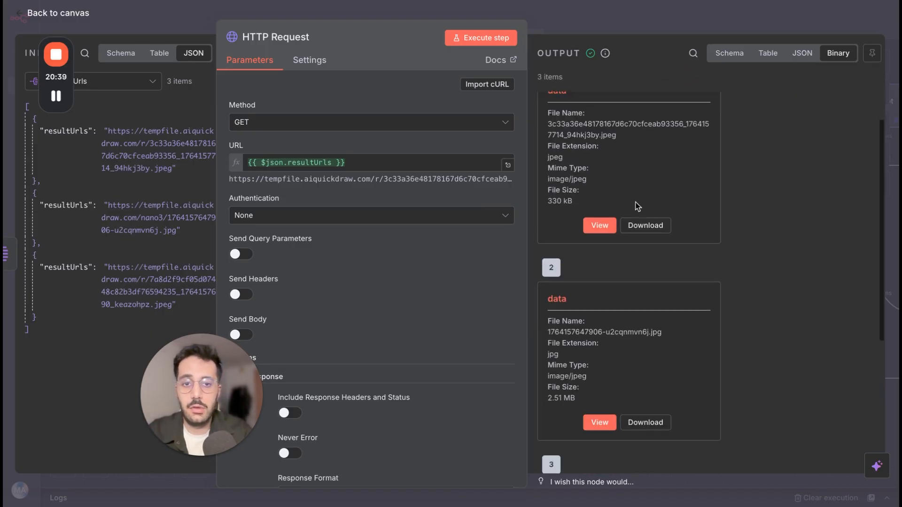
pyautogui.click(599, 422)
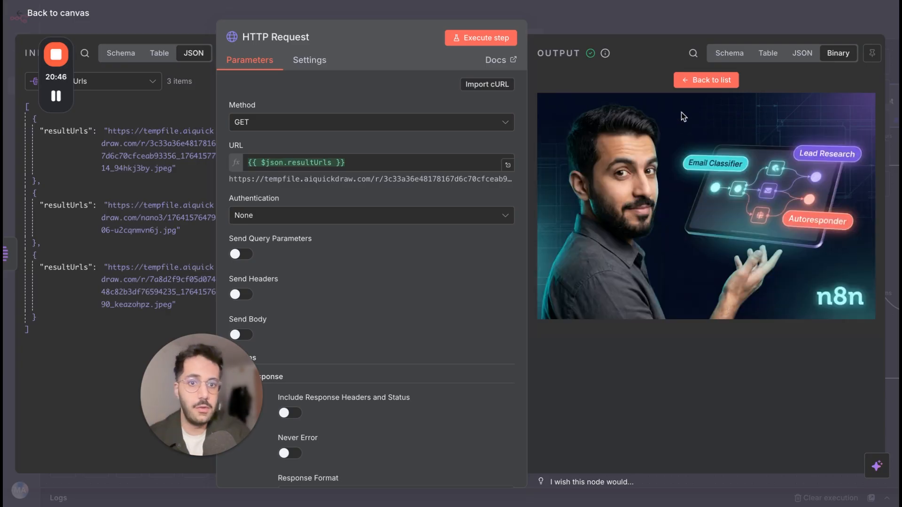
pyautogui.click(696, 81)
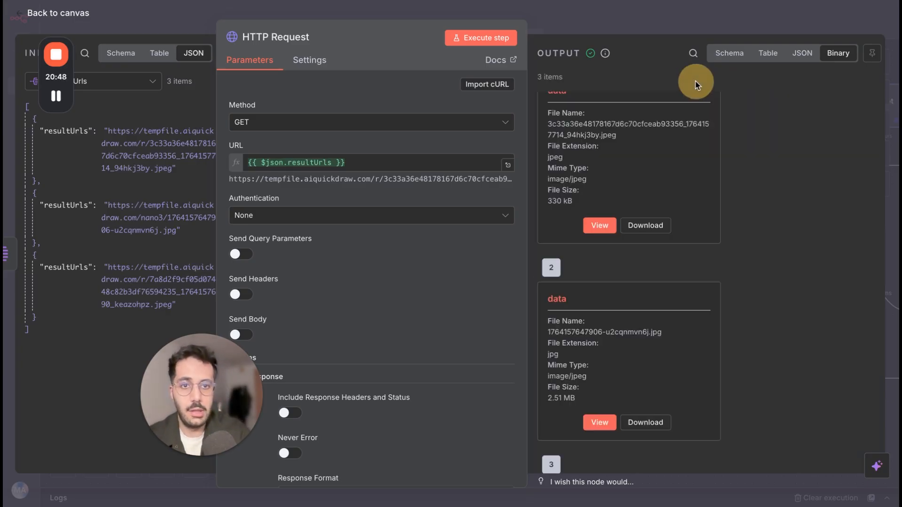
pyautogui.scroll(-4, 647, 320)
pyautogui.click(595, 400)
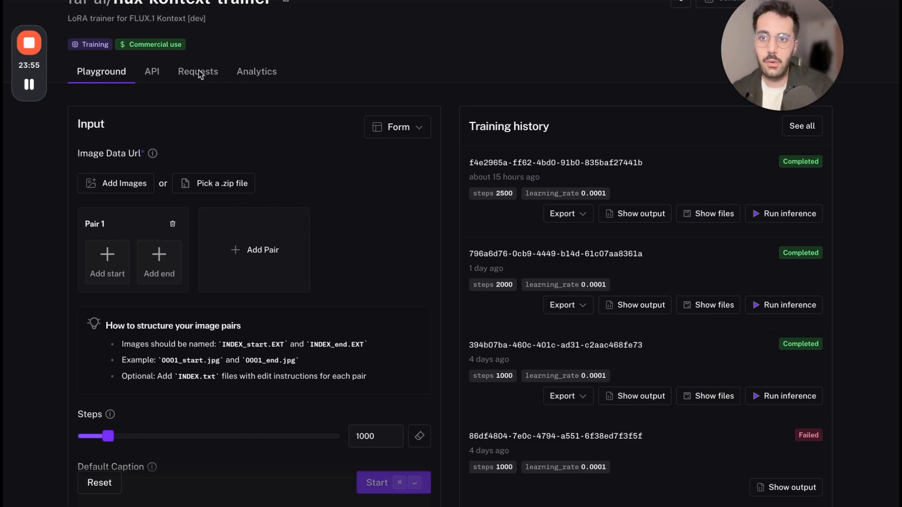
# Show the header of the fal-ai/flux-kontext-trainer page and highlight its "LoRA trainer for FLUX.1 Kontext [dev]" description.
pyautogui.scroll(3, 199, 75)
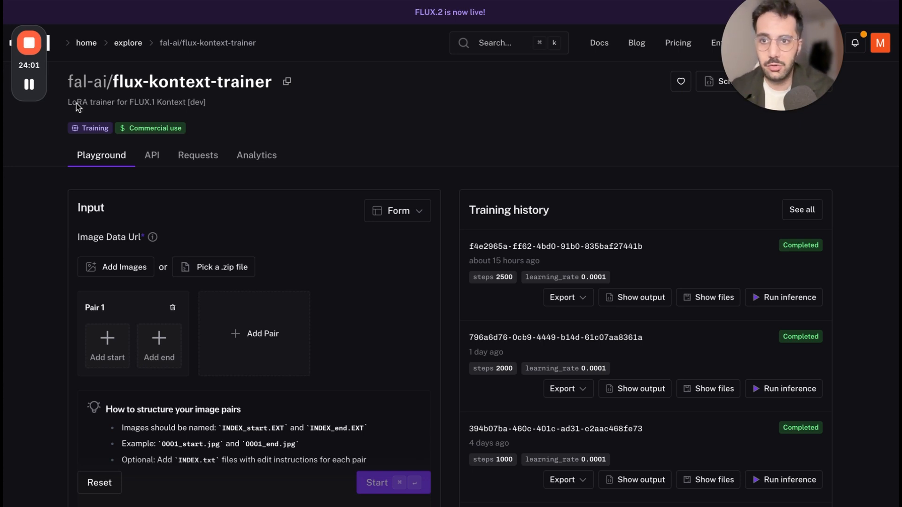
pyautogui.moveTo(71, 105); pyautogui.dragTo(216, 114)
pyautogui.click(218, 114)
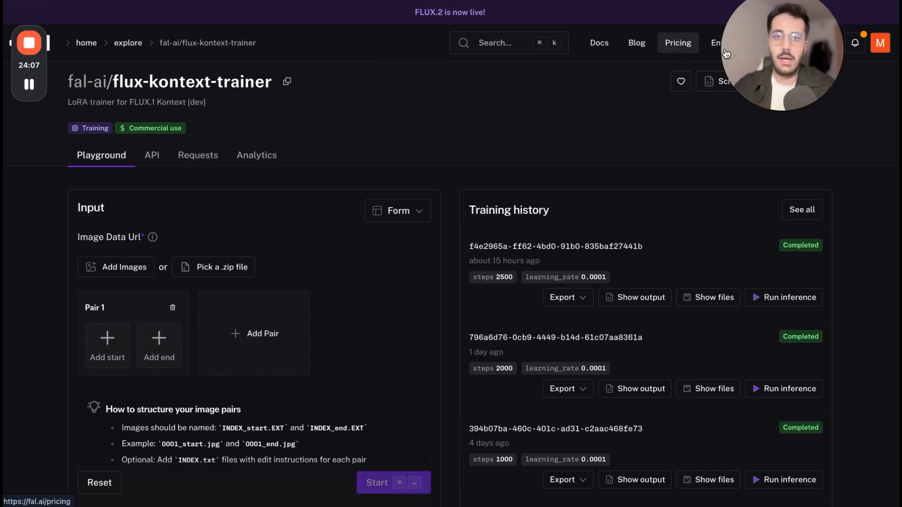
pyautogui.moveTo(746, 52); pyautogui.dragTo(762, 129)
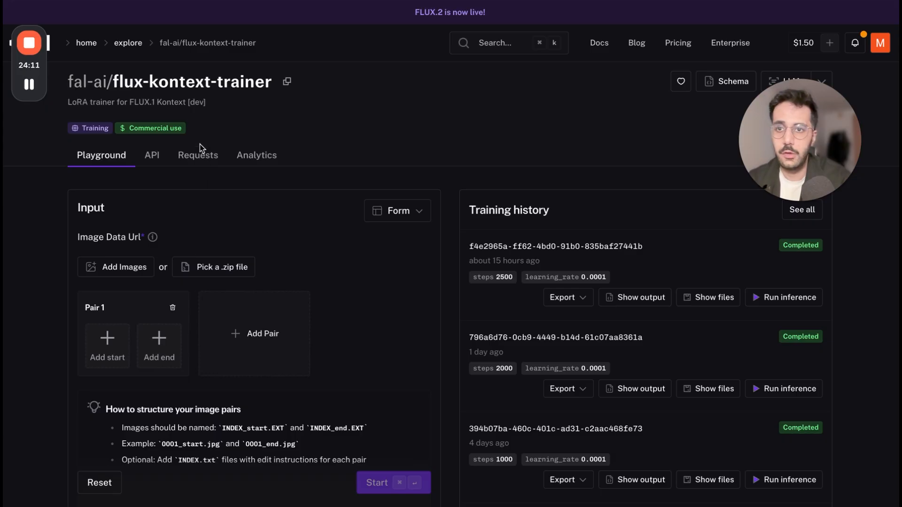
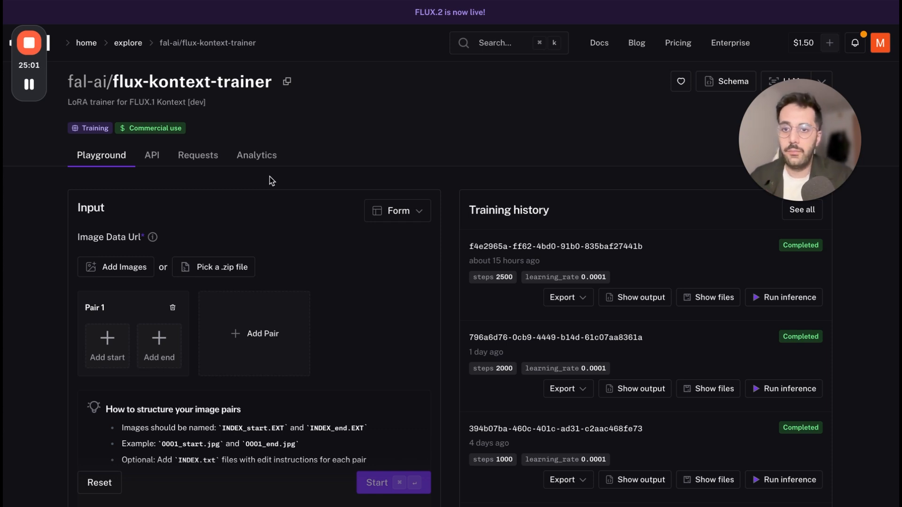
# Show the before-and-after portrait pair in the image viewer, and return to the flux-kontext-trainer page in Google Chrome.
pyautogui.click(761, 492)
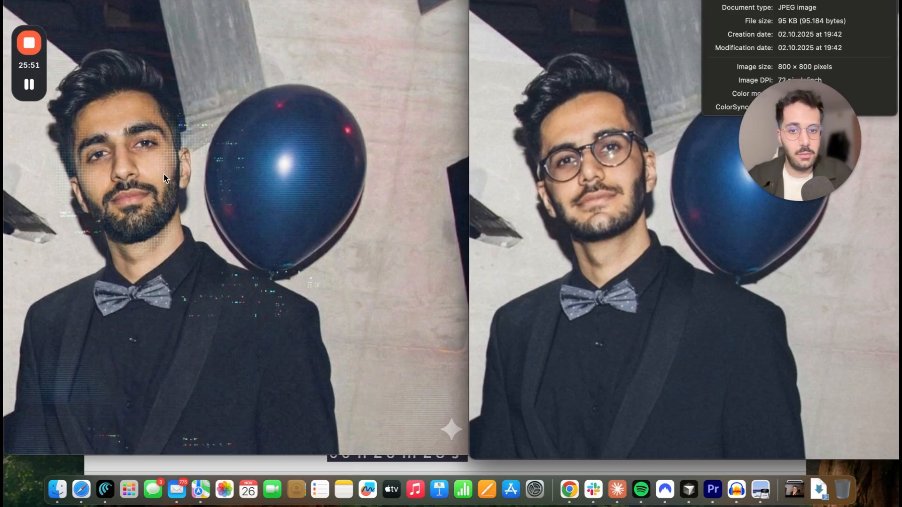
pyautogui.click(569, 501)
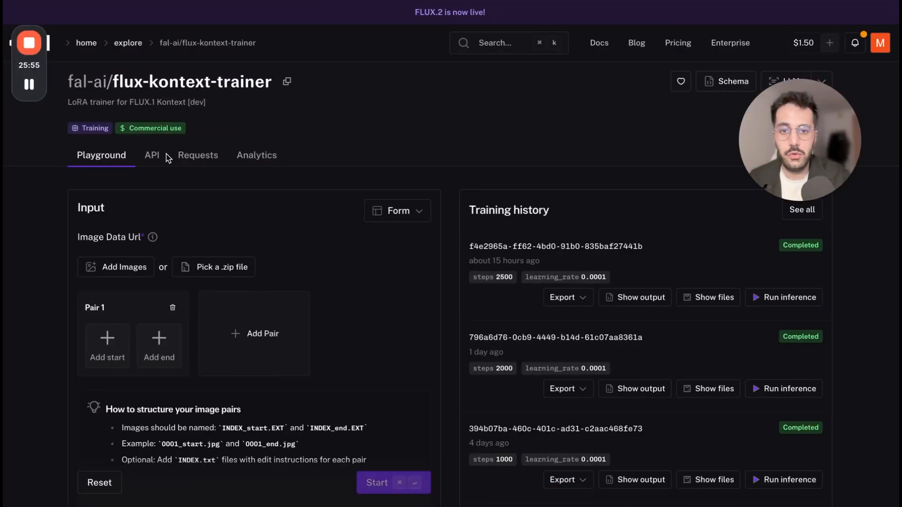
# Review how image pairs must be named, highlighting the 0001 index in the example start file name.
pyautogui.scroll(-2, 325, 387)
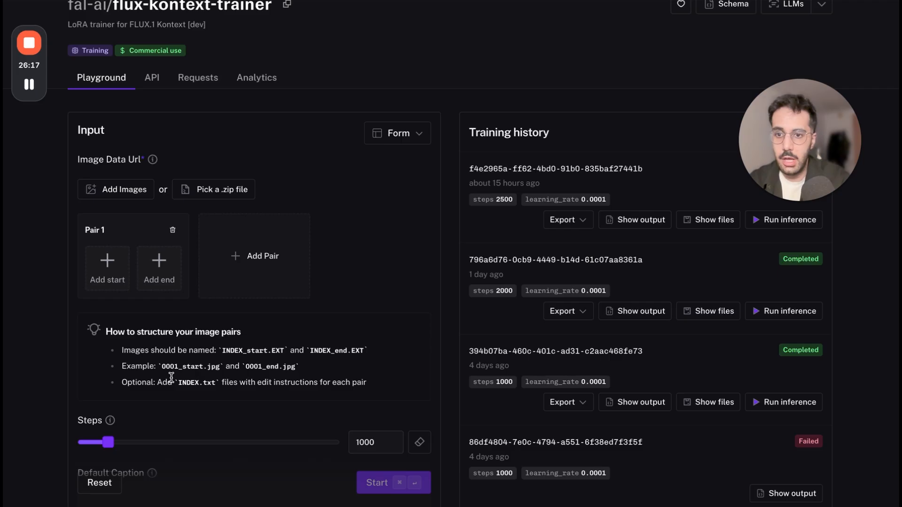
pyautogui.click(161, 367)
pyautogui.moveTo(177, 367); pyautogui.dragTo(179, 367)
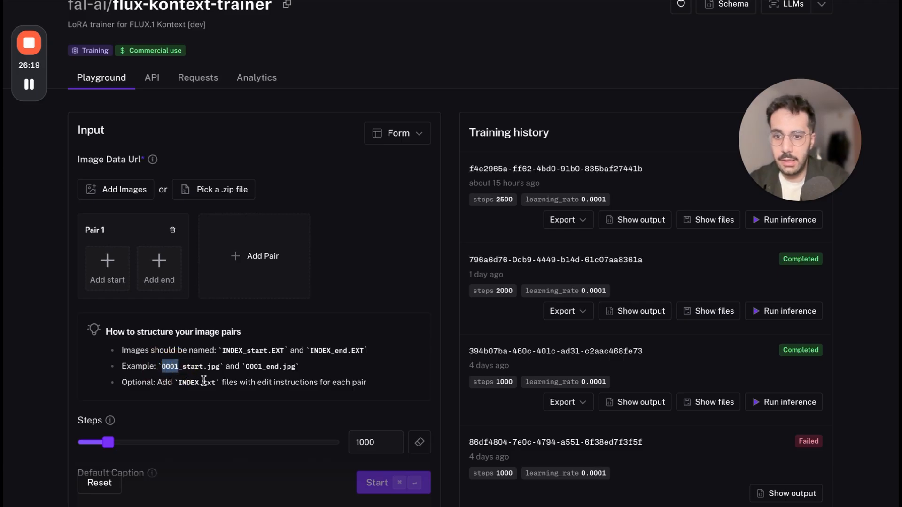
pyautogui.click(180, 367)
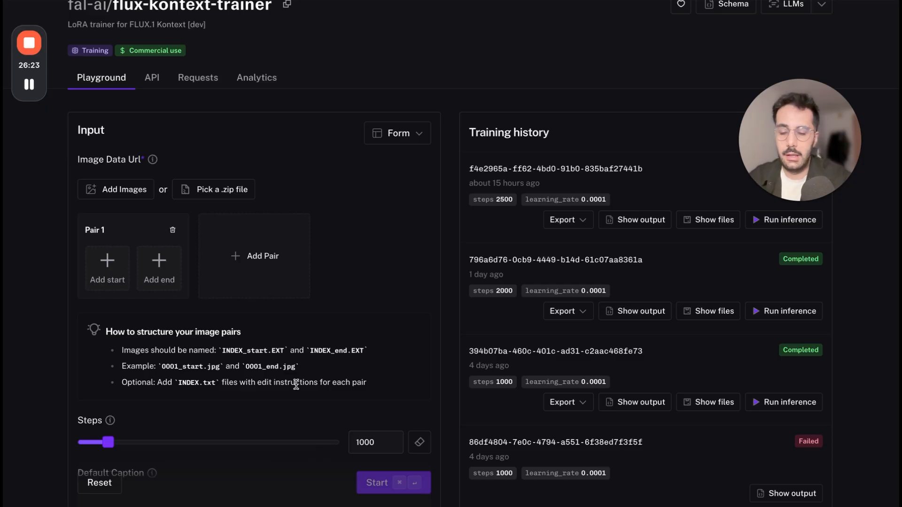
# Set the training Steps to 1732 and place the cursor in the empty Default Caption field.
pyautogui.scroll(-1, 296, 384)
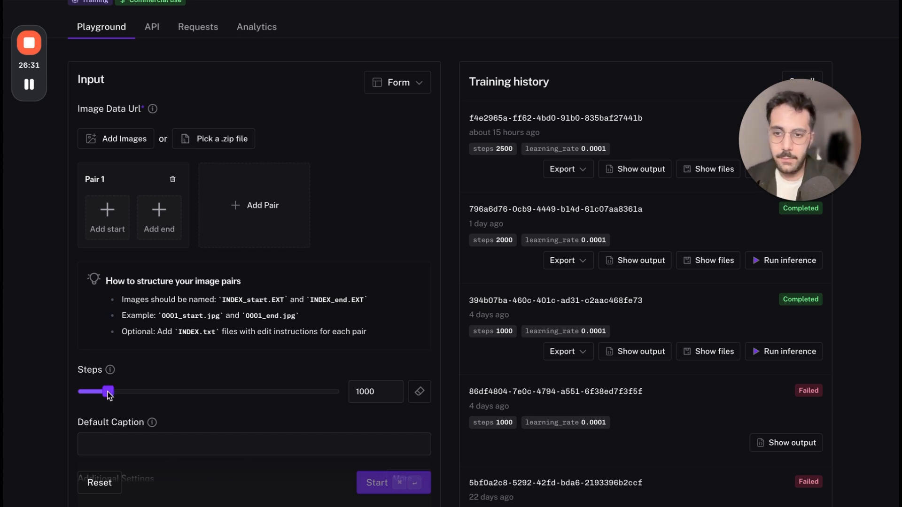
pyautogui.scroll(-1, 109, 395)
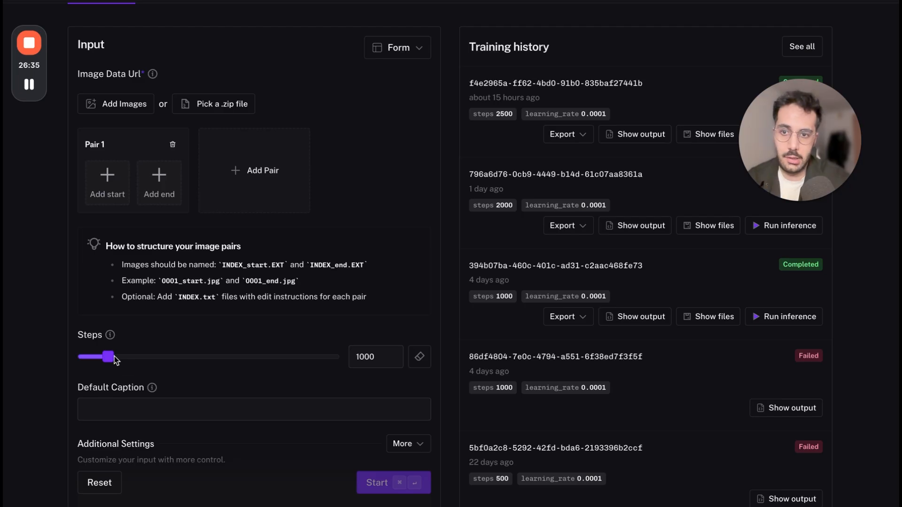
pyautogui.scroll(-2, 191, 393)
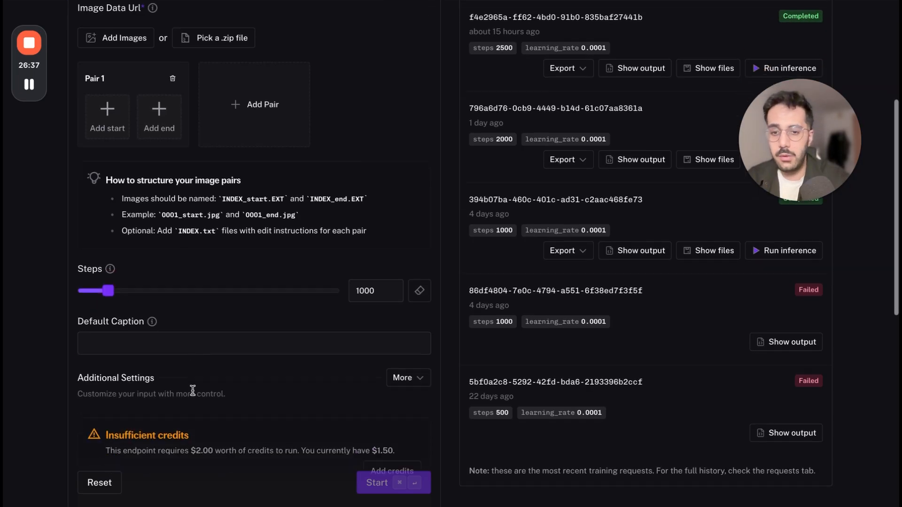
pyautogui.scroll(-1, 174, 387)
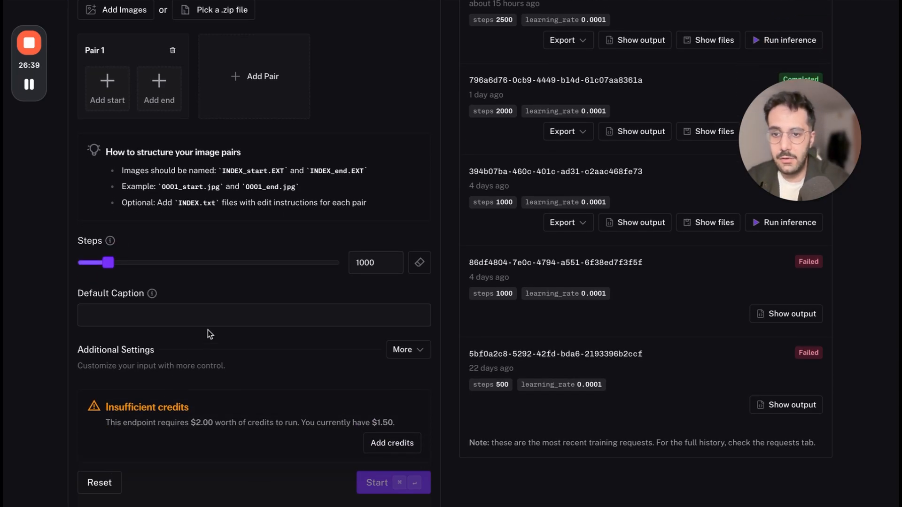
pyautogui.click(110, 267)
pyautogui.moveTo(110, 268)
pyautogui.mouseDown()
pyautogui.moveTo(351, 286)
pyautogui.moveTo(101, 265)
pyautogui.moveTo(135, 263)
pyautogui.moveTo(124, 264)
pyautogui.mouseUp()
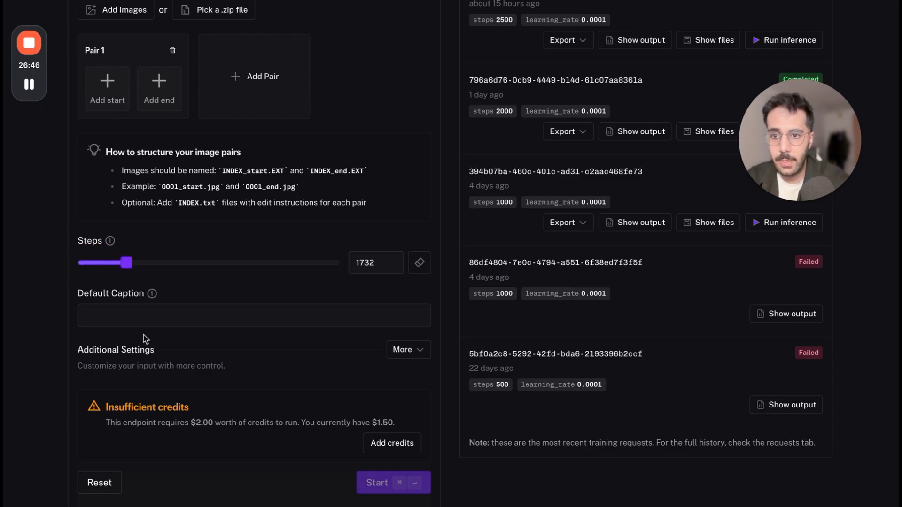
pyautogui.click(154, 296)
pyautogui.click(141, 310)
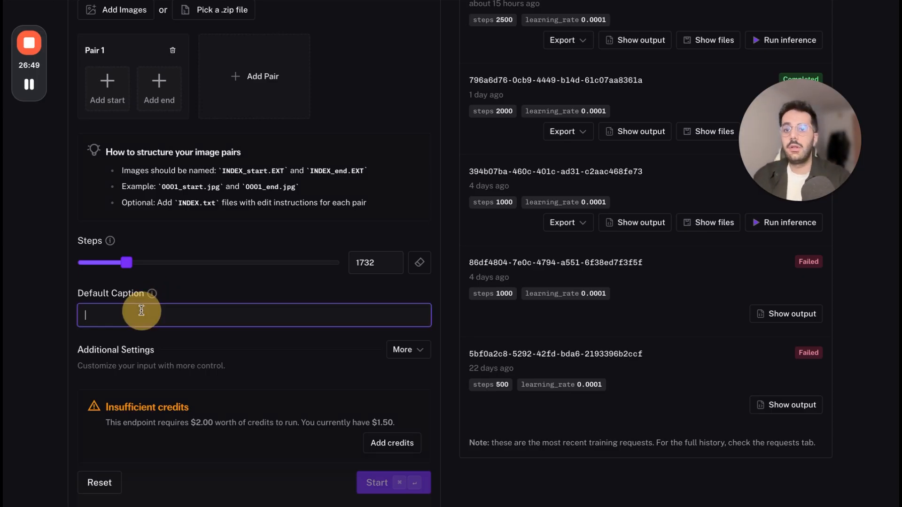
# Check the output JSON, export options and generated files of the 2500-step run in the training history.
pyautogui.scroll(1, 347, 266)
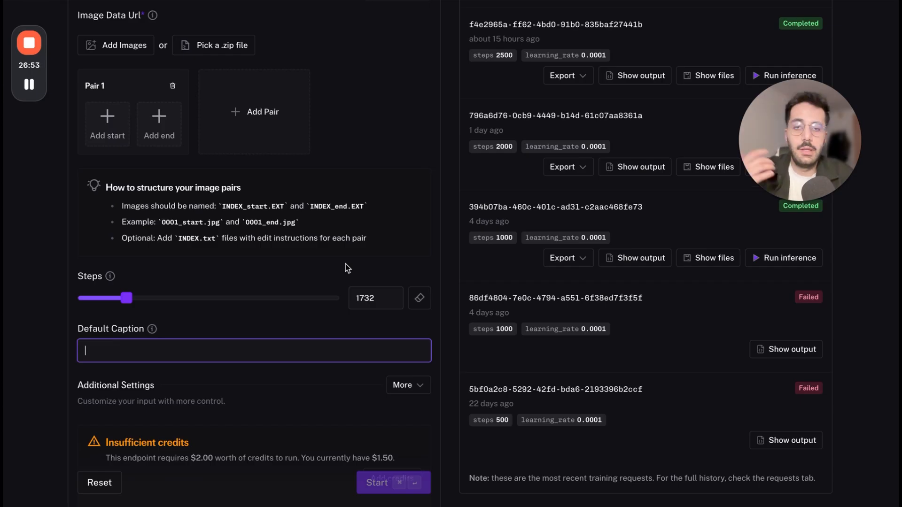
pyautogui.scroll(3, 346, 268)
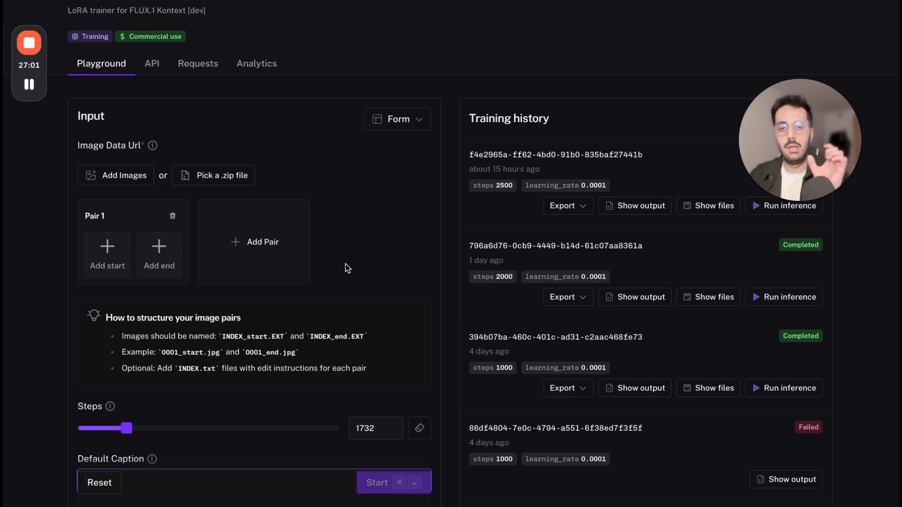
pyautogui.click(630, 205)
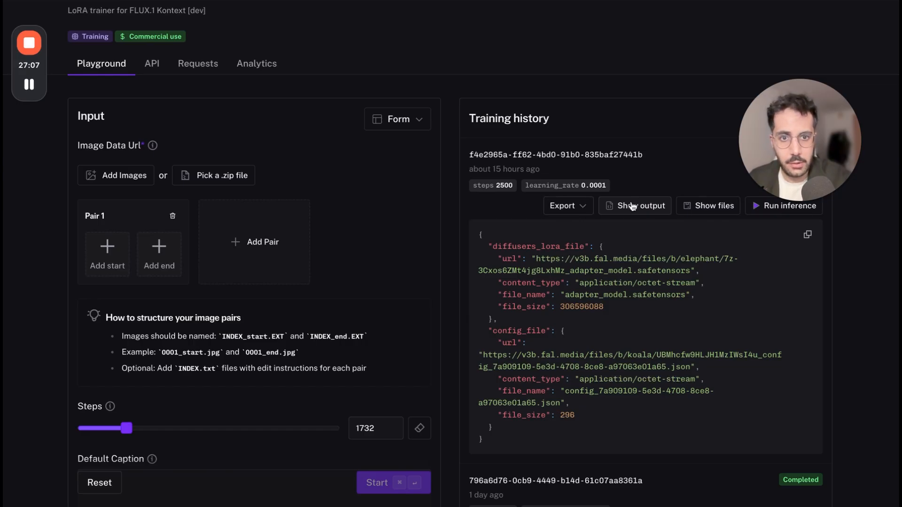
pyautogui.click(702, 208)
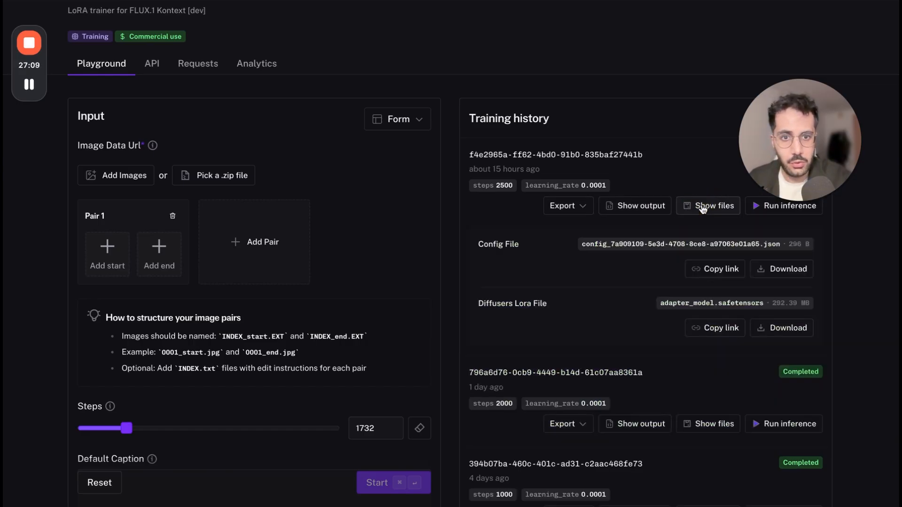
pyautogui.click(570, 205)
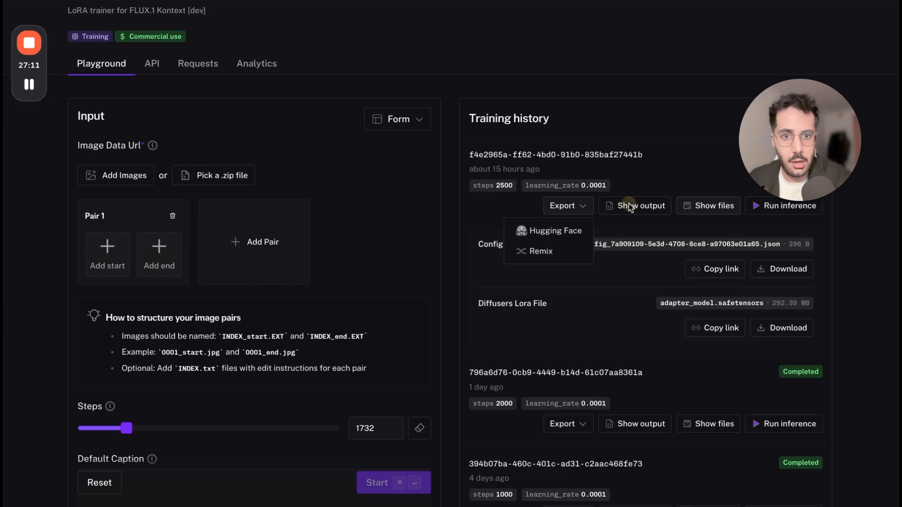
pyautogui.click(707, 214)
pyautogui.click(707, 214)
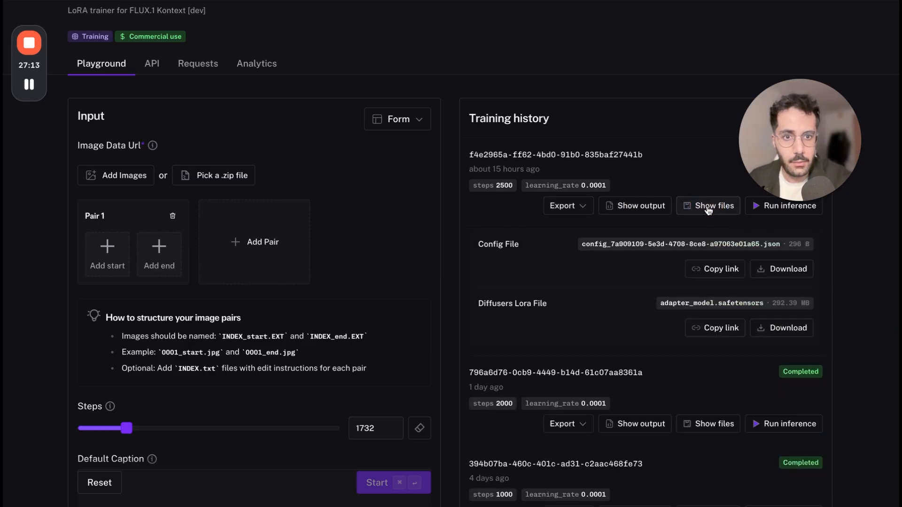
# Open inference for the 2500-step training run and examine the prompt "Transform this person into MEHIFACE".
pyautogui.click(755, 207)
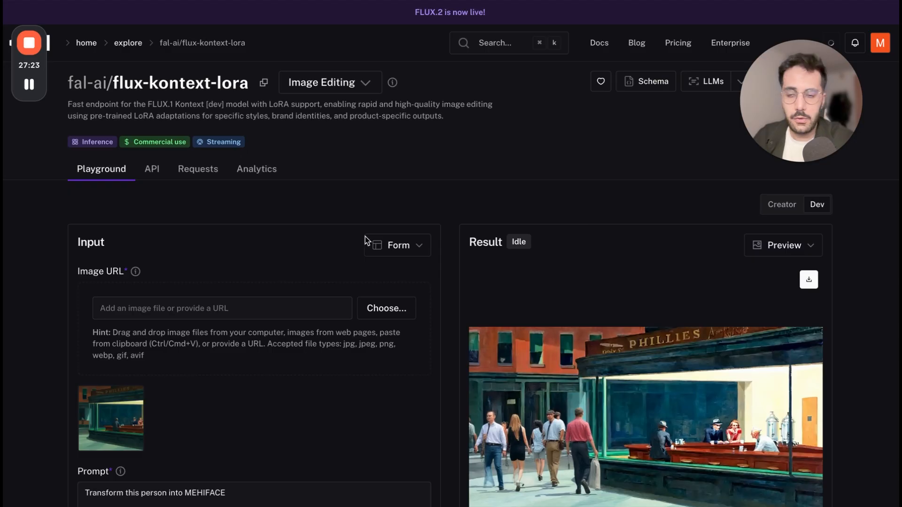
pyautogui.scroll(-3, 292, 374)
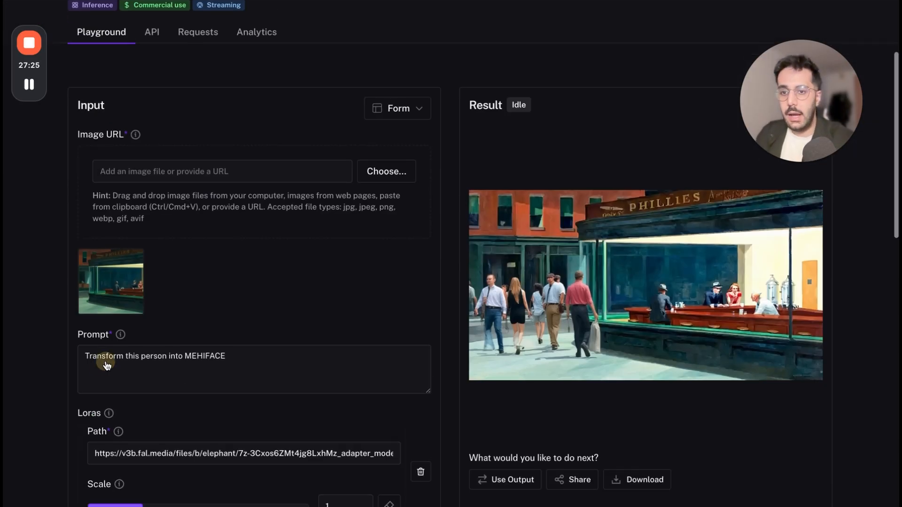
pyautogui.click(84, 361)
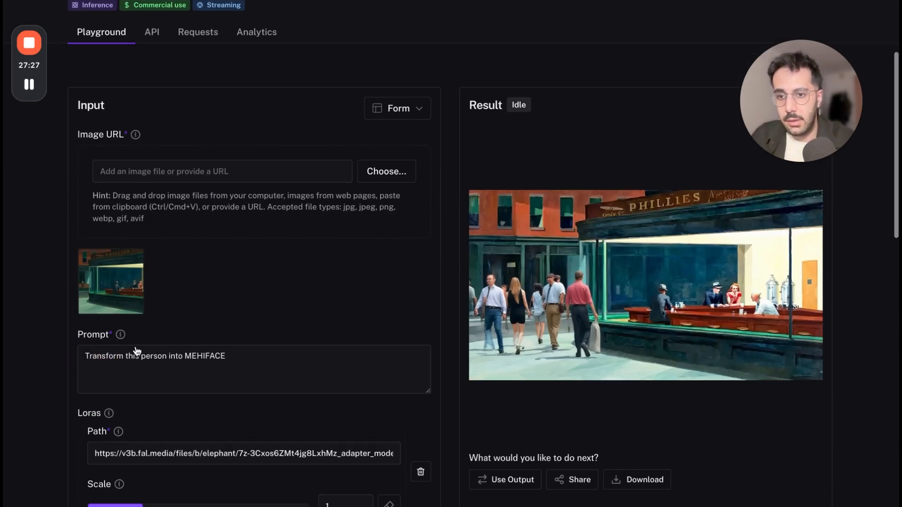
pyautogui.click(85, 360)
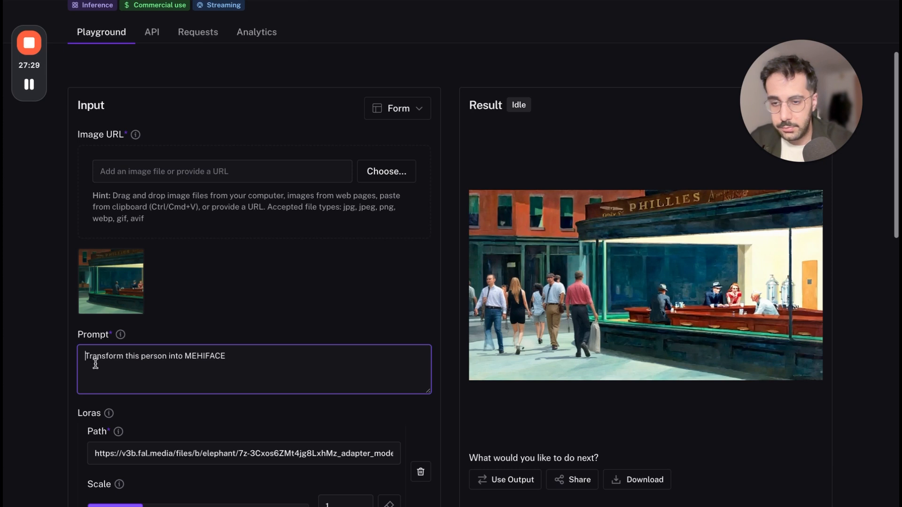
pyautogui.moveTo(91, 361); pyautogui.dragTo(198, 359)
pyautogui.click(214, 362)
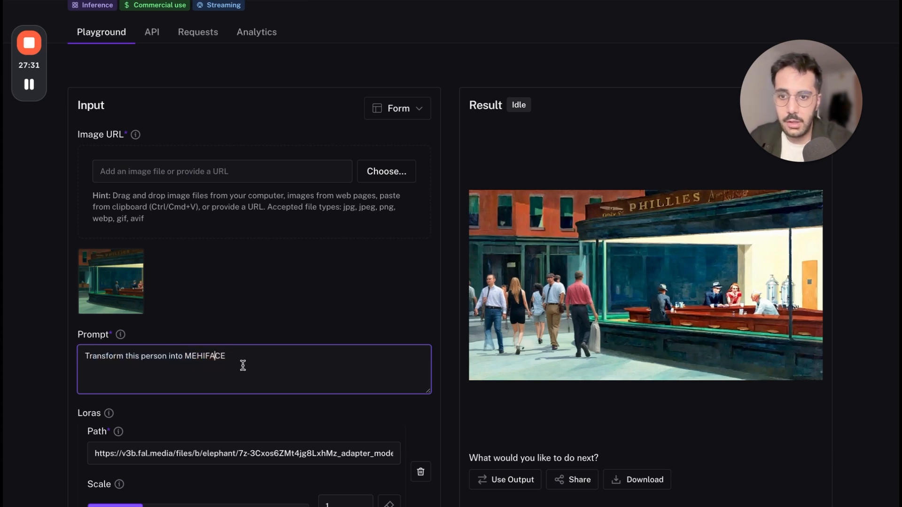
# Highlight the trigger word MEHIFACE in the inference prompt and clear the selection.
pyautogui.click(220, 356)
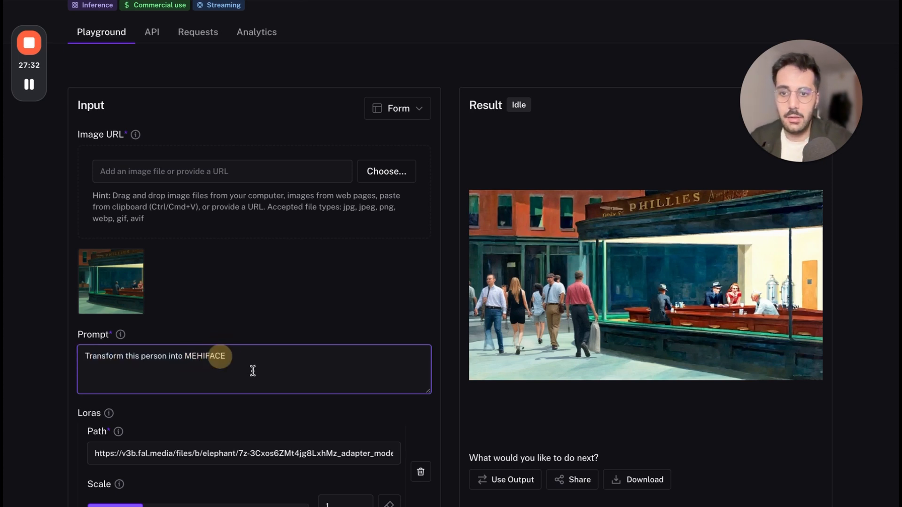
pyautogui.click(187, 355)
pyautogui.moveTo(187, 356)
pyautogui.mouseDown()
pyautogui.moveTo(241, 356)
pyautogui.moveTo(203, 356)
pyautogui.mouseUp()
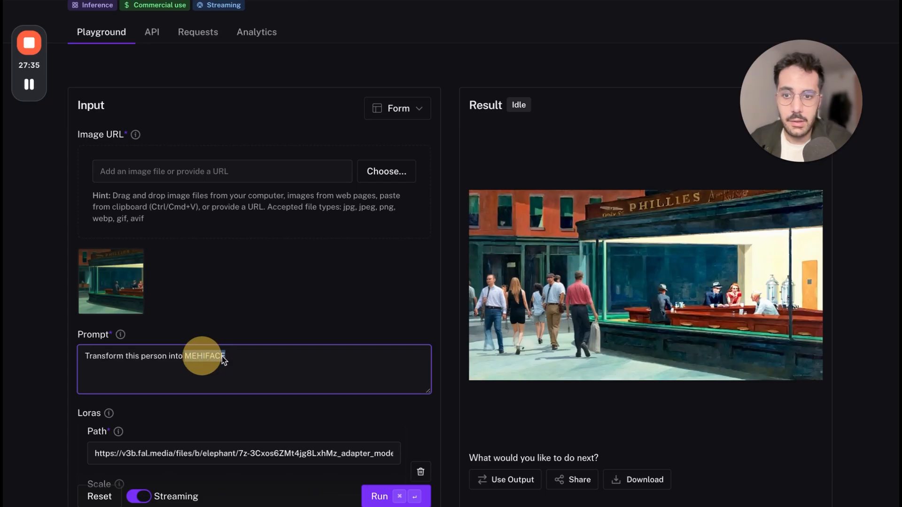
pyautogui.click(246, 357)
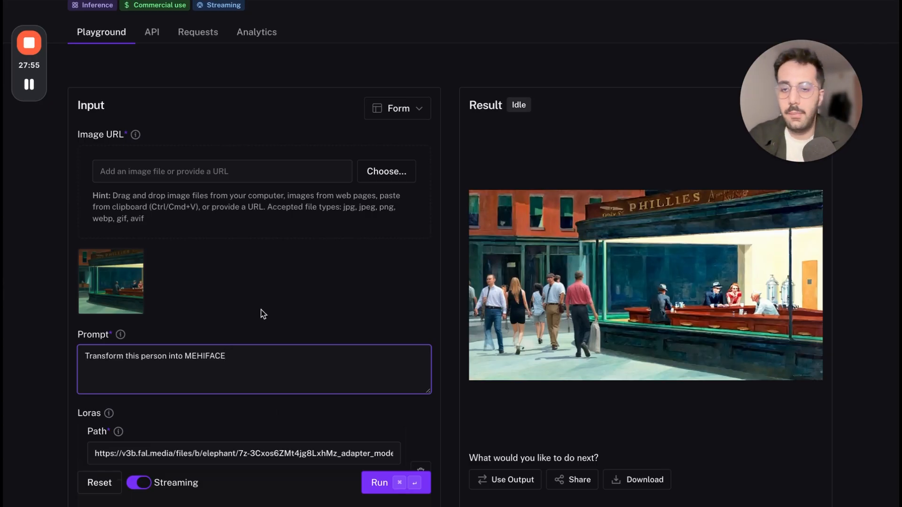
# Return to the trainer page, show the 2500-step run's output, and highlight the diffusers_lora_file URL.
pyautogui.scroll(3, 264, 314)
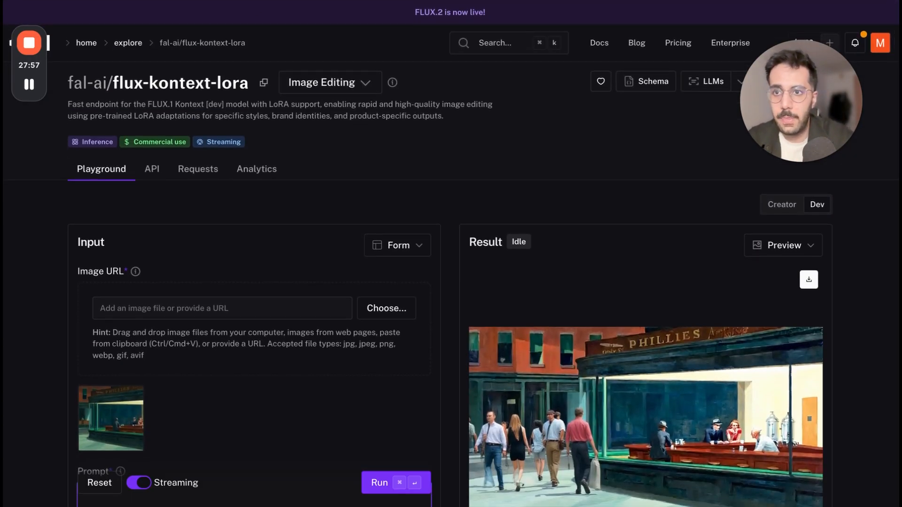
pyautogui.press('super+bracketleft')
pyautogui.scroll(-2, 462, 272)
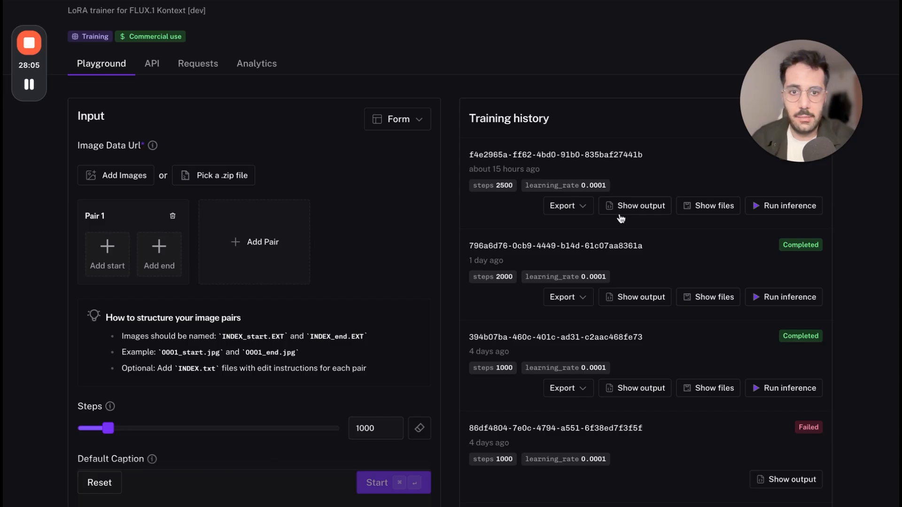
pyautogui.click(617, 207)
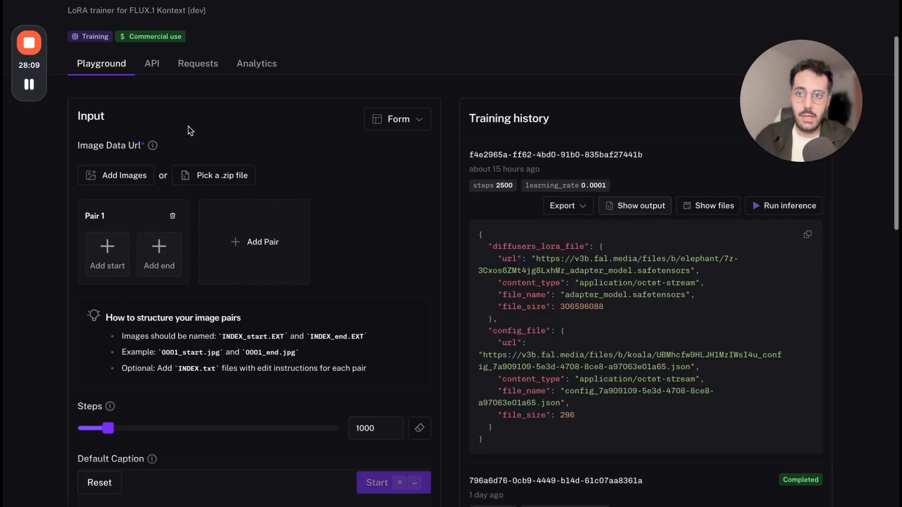
pyautogui.scroll(2, 191, 131)
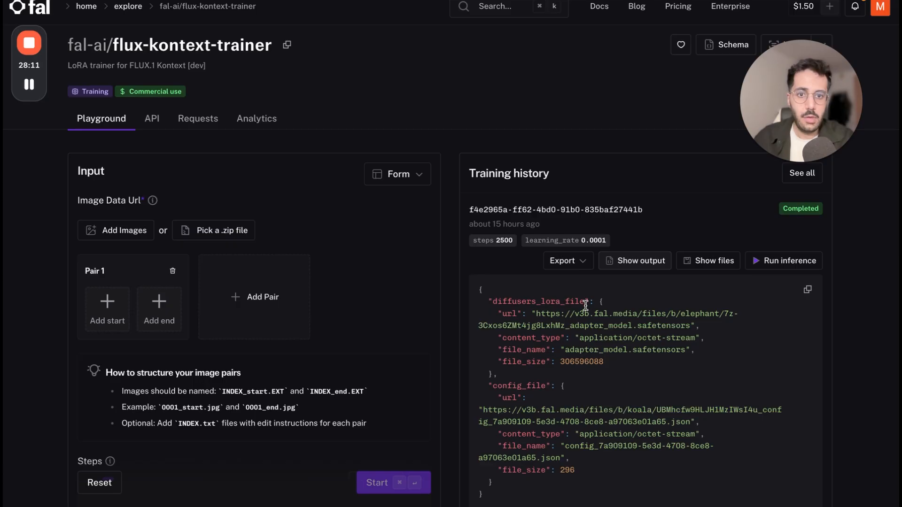
pyautogui.moveTo(790, 134); pyautogui.dragTo(565, 127)
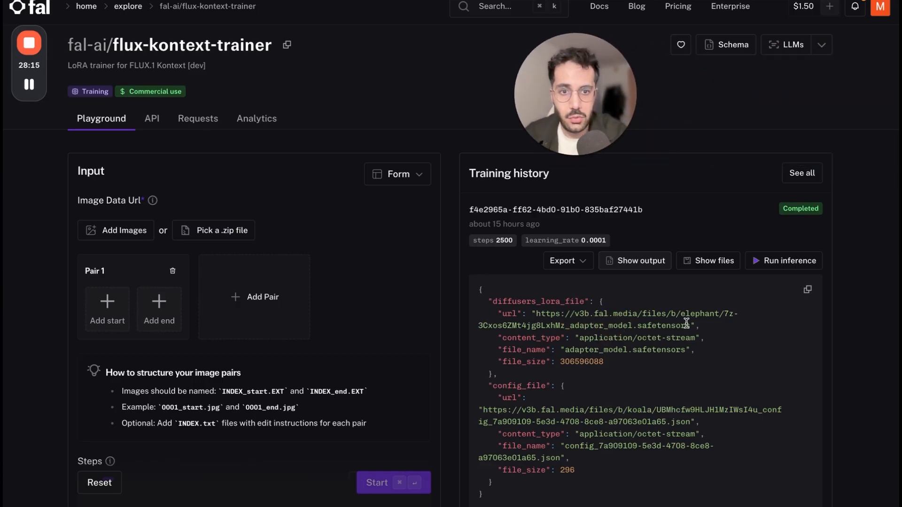
pyautogui.moveTo(690, 326); pyautogui.dragTo(541, 314)
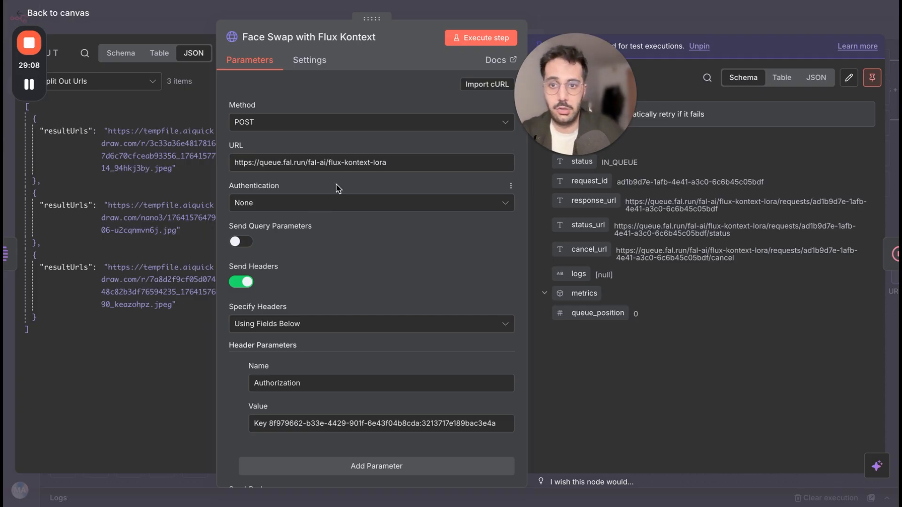
# Review the request URL, Authorization header value and JSON body of the Face Swap with Flux Kontext node in n8n.
pyautogui.moveTo(234, 162); pyautogui.dragTo(432, 169)
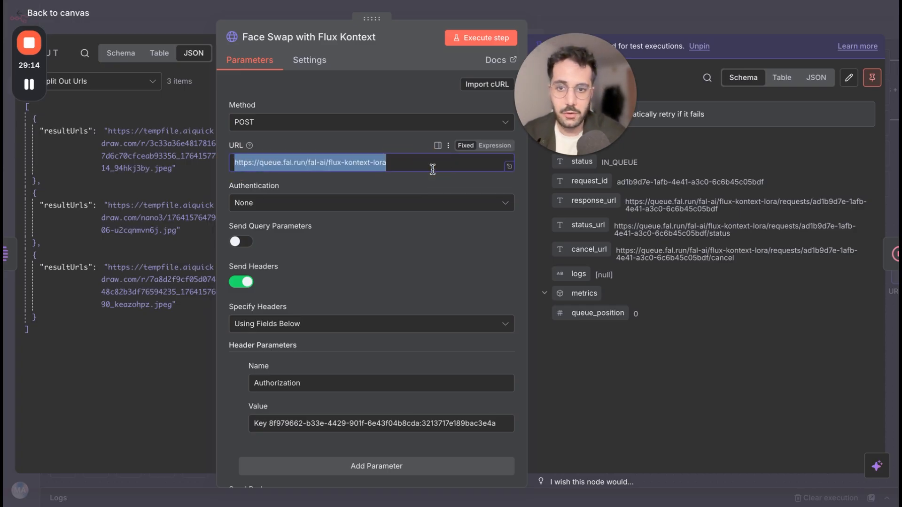
pyautogui.scroll(-2, 345, 345)
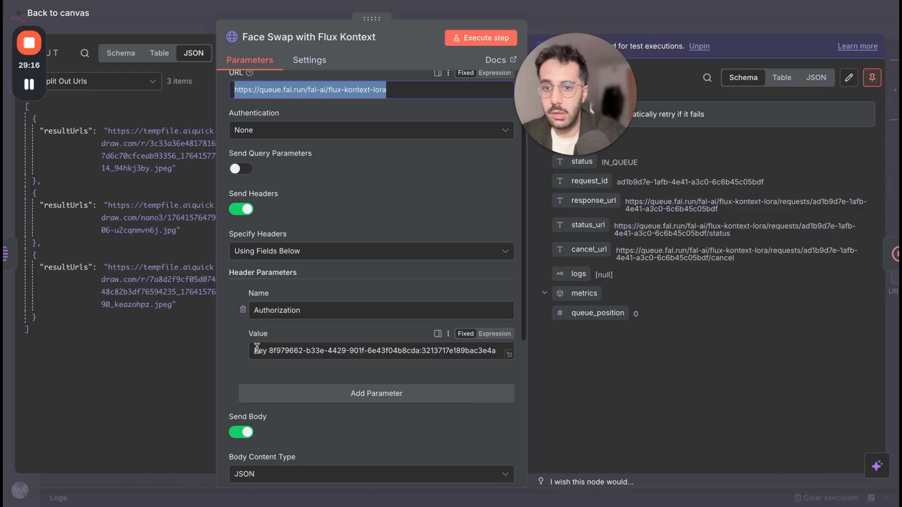
pyautogui.moveTo(257, 350); pyautogui.dragTo(475, 351)
pyautogui.click(295, 351)
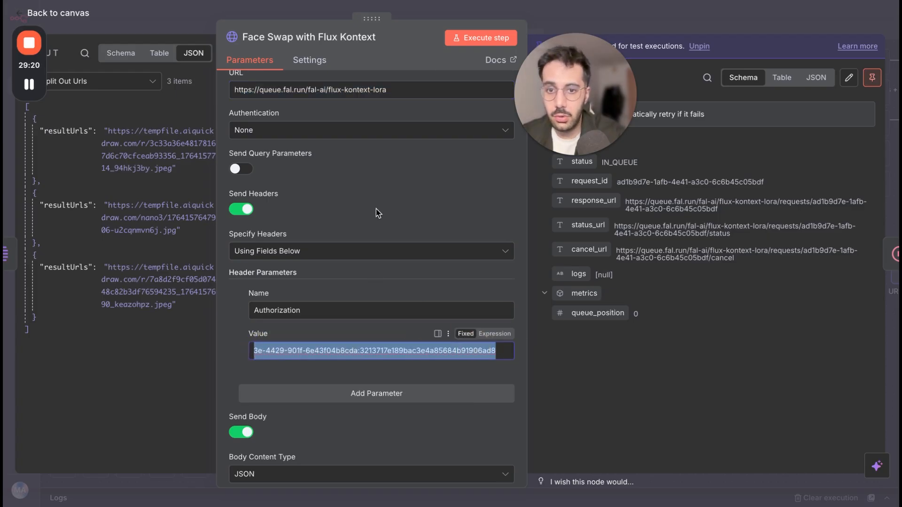
pyautogui.click(396, 188)
pyautogui.scroll(-2, 362, 376)
pyautogui.scroll(-4, 363, 376)
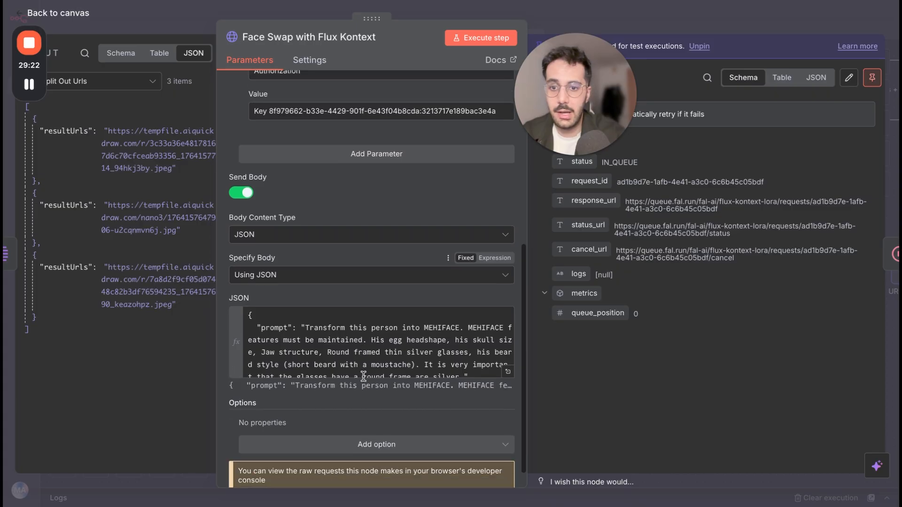
# Expand the face swap JSON body in the expression editor, highlight the first LoRA's path URL, and point out its scale value.
pyautogui.click(507, 374)
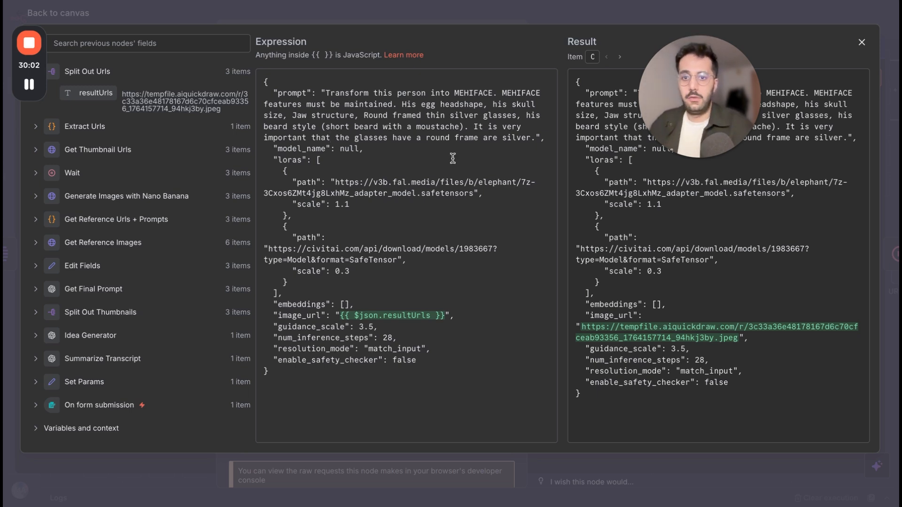
pyautogui.moveTo(336, 183); pyautogui.dragTo(476, 193)
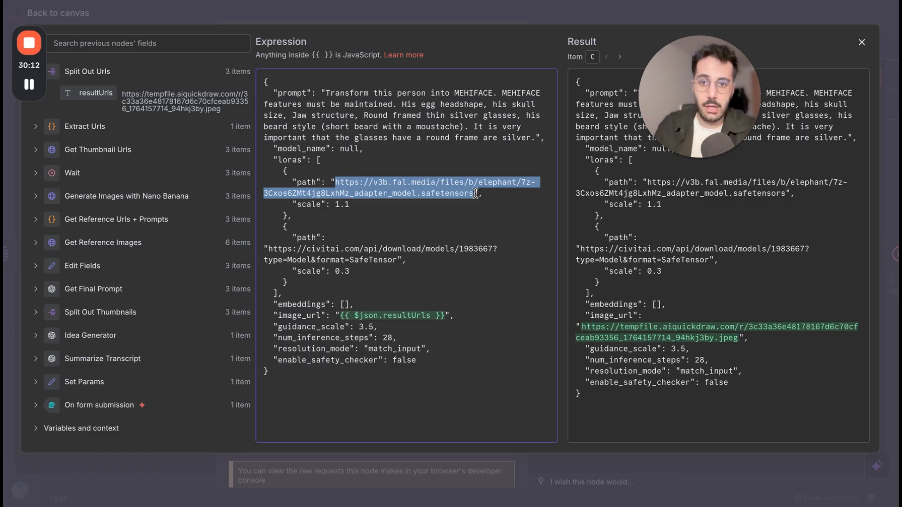
pyautogui.click(323, 210)
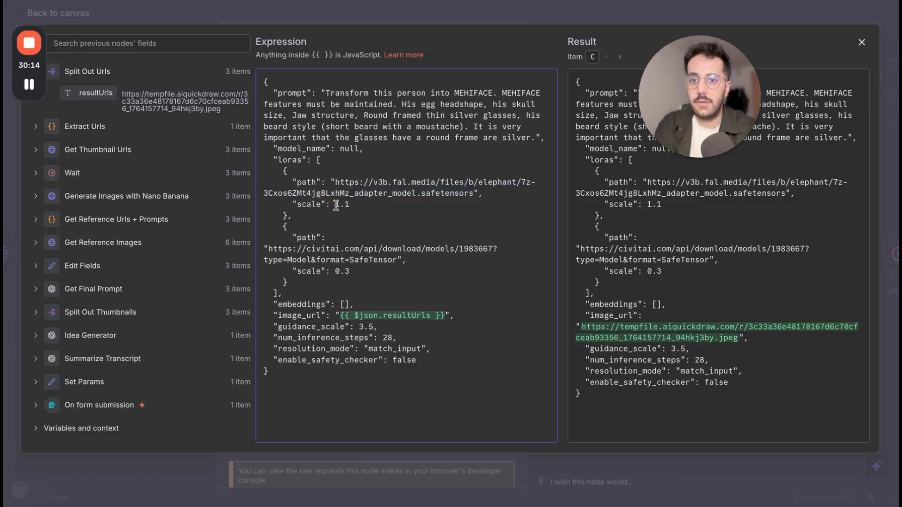
pyautogui.click(348, 206)
pyautogui.click(348, 205)
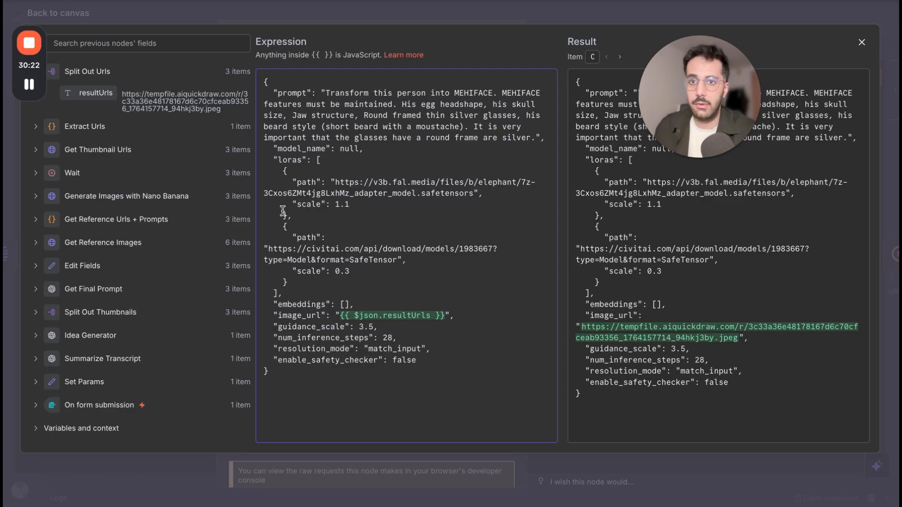
# Switch to the fal.ai trainer page, open inference for the 2500-step run, and examine the prompt and the Loras path and scale.
pyautogui.click(300, 1)
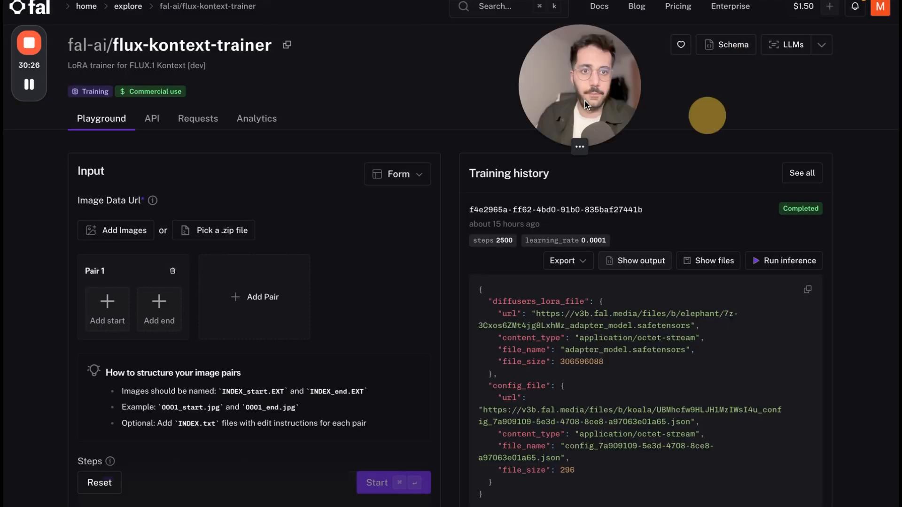
pyautogui.scroll(1, 692, 214)
pyautogui.scroll(1, 692, 214)
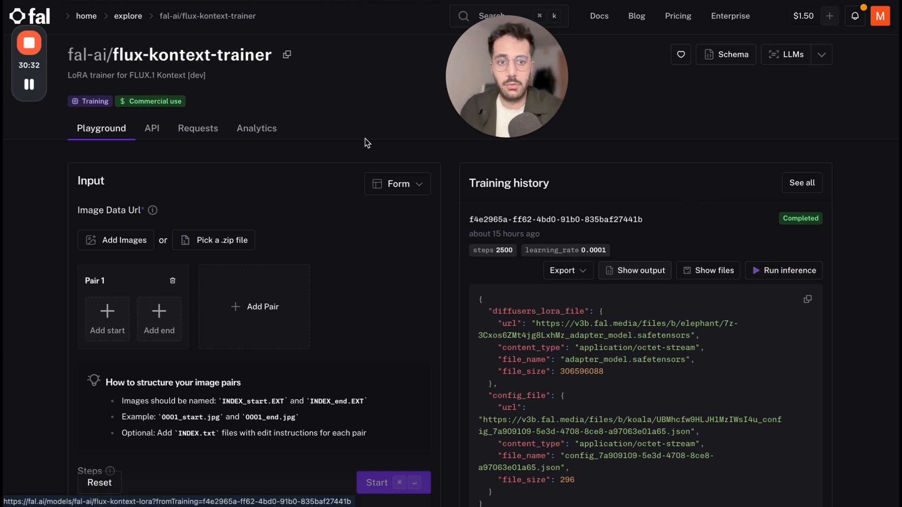
pyautogui.moveTo(472, 69); pyautogui.dragTo(712, 88)
pyautogui.click(786, 270)
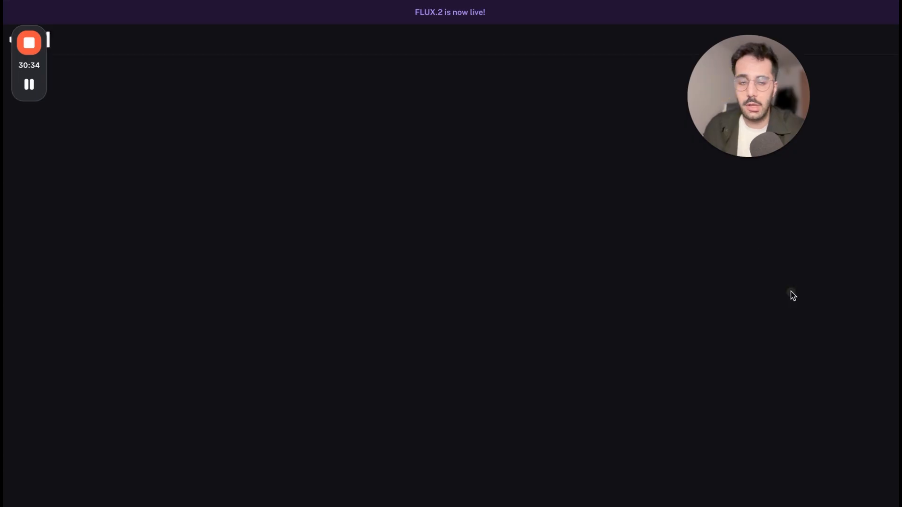
pyautogui.scroll(-5, 245, 249)
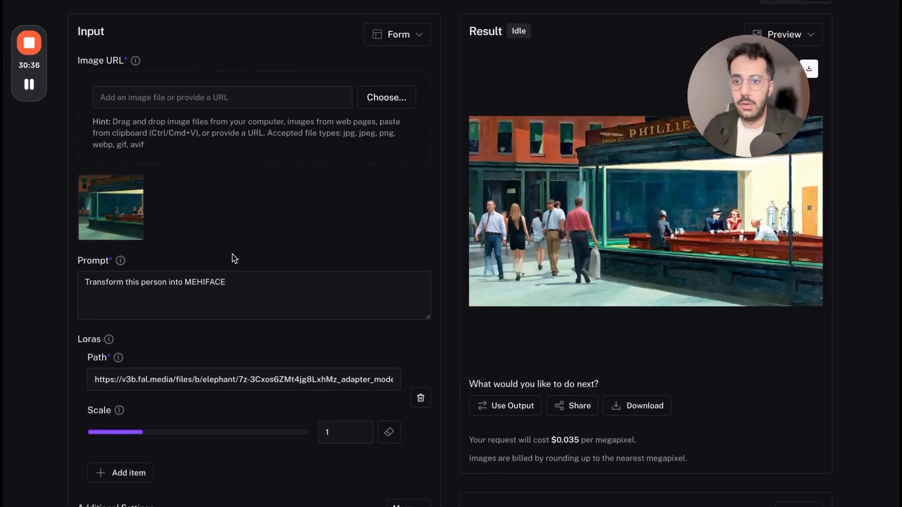
pyautogui.scroll(-3, 147, 328)
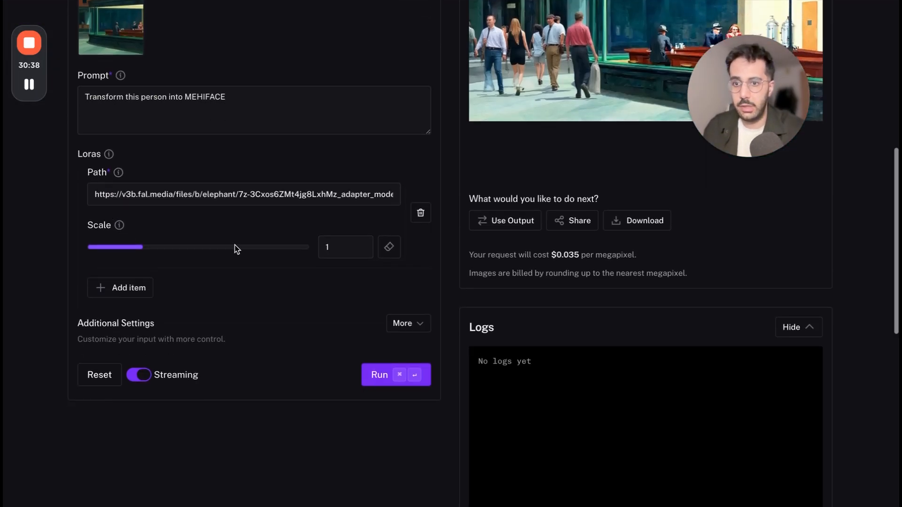
pyautogui.scroll(6, 232, 236)
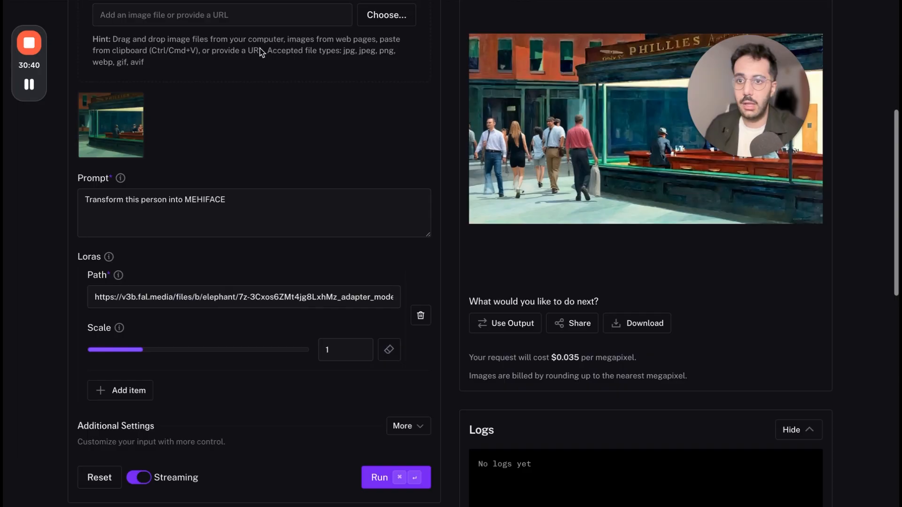
# Back in n8n, highlight the civitai LoRA path, review its scale and the remaining body parameters, and close the face swap node.
pyautogui.press('super+t')
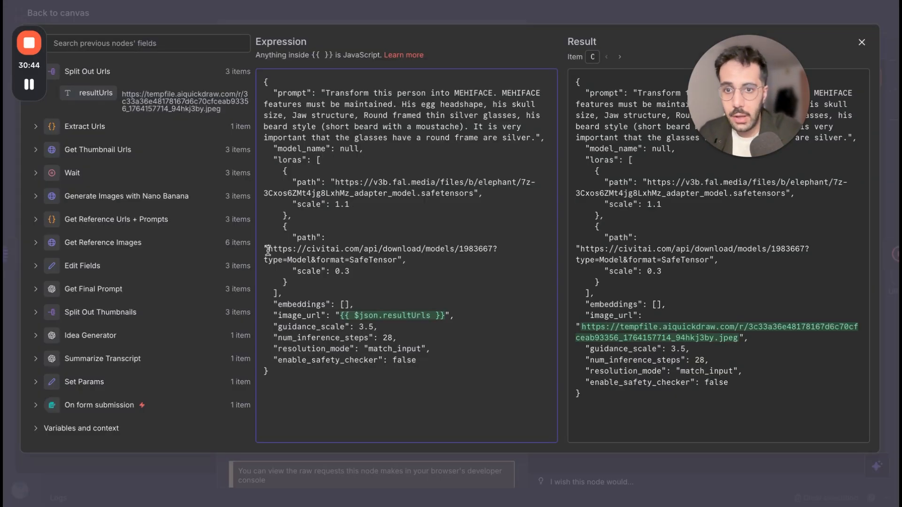
pyautogui.moveTo(268, 250); pyautogui.dragTo(397, 259)
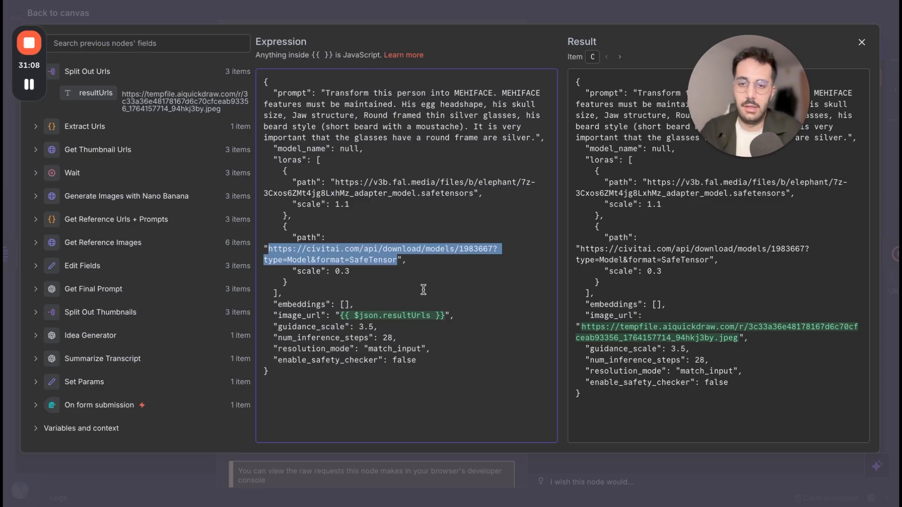
pyautogui.click(336, 270)
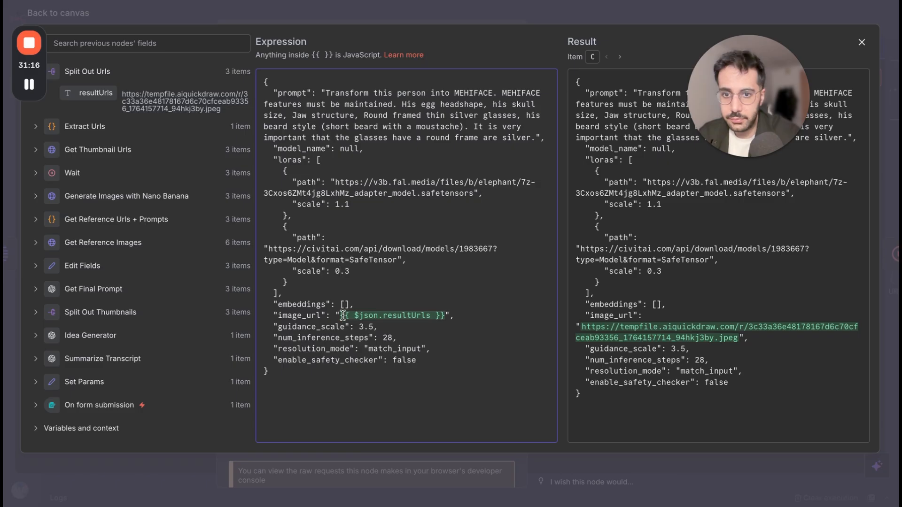
pyautogui.moveTo(273, 328); pyautogui.dragTo(430, 376)
pyautogui.click(466, 15)
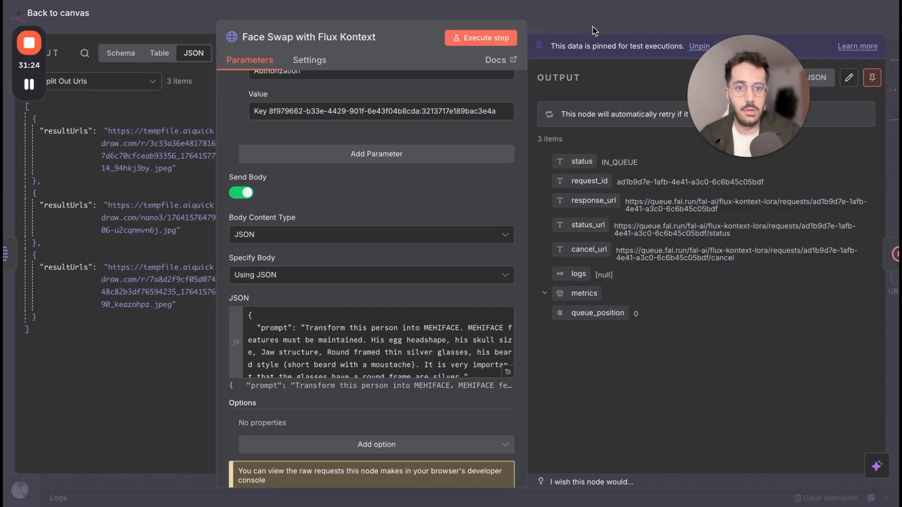
pyautogui.click(593, 26)
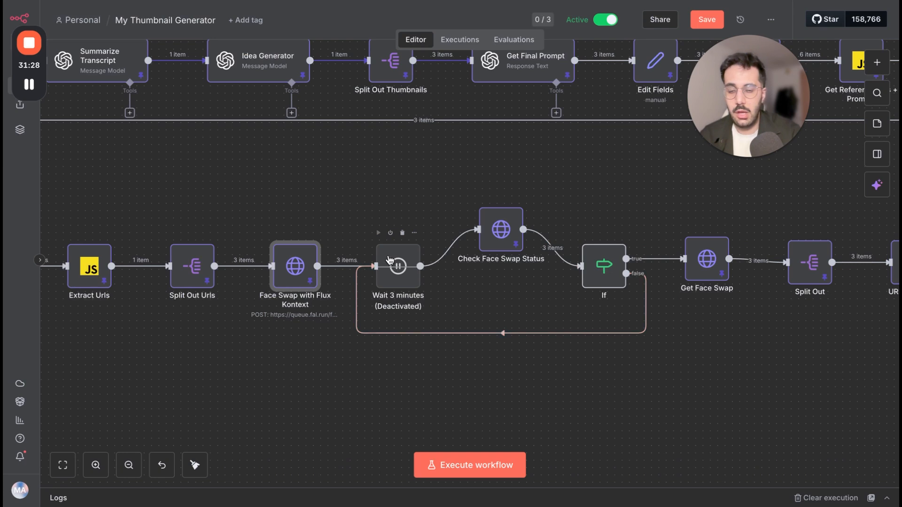
# Review the Check Face Swap Status node's GET method, status_url expression and Authorization header, and return to the canvas.
pyautogui.doubleClick(495, 245)
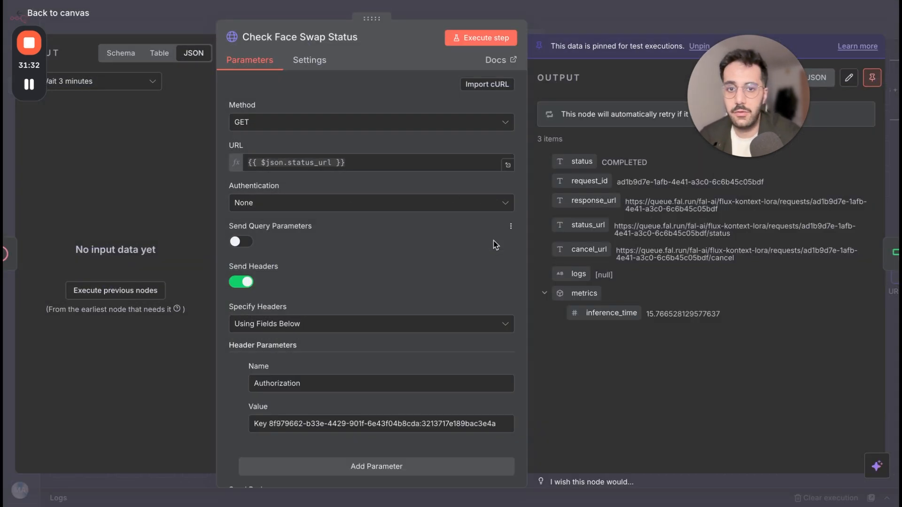
pyautogui.scroll(-3, 371, 260)
pyautogui.scroll(3, 371, 260)
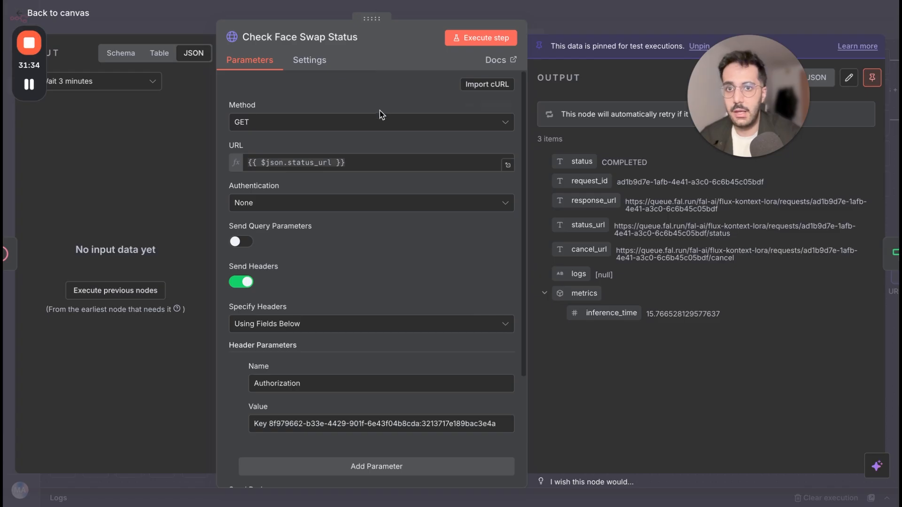
pyautogui.click(179, 20)
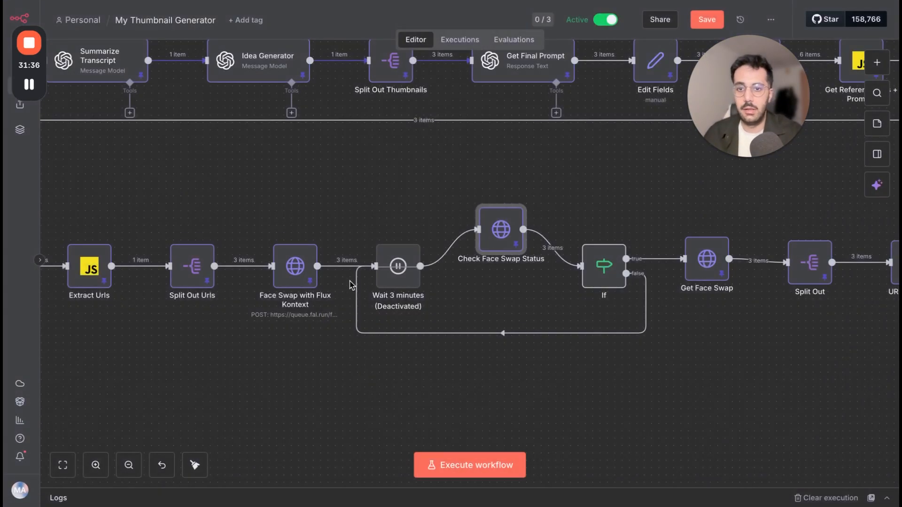
# Highlight the response_url in the Face Swap with Flux Kontext output, and revisit the Check Face Swap Status node for comparison.
pyautogui.press('Return')
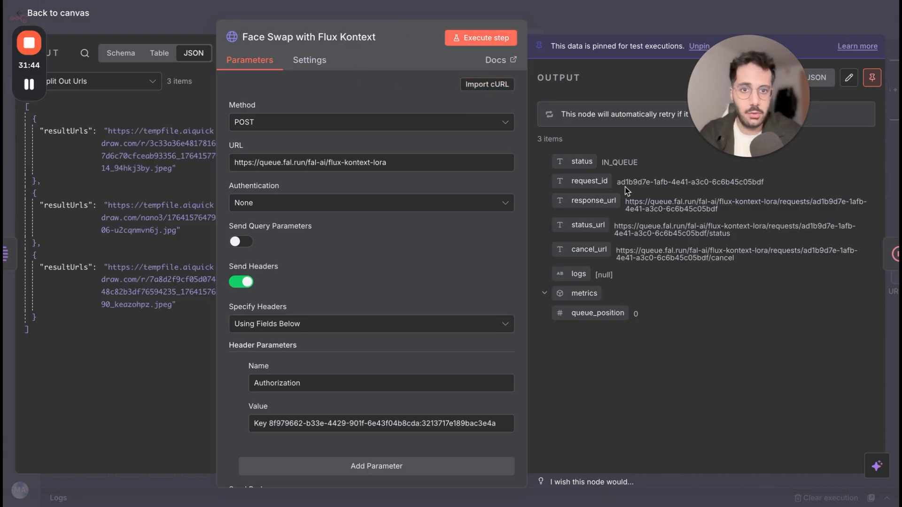
pyautogui.moveTo(626, 203); pyautogui.dragTo(702, 210)
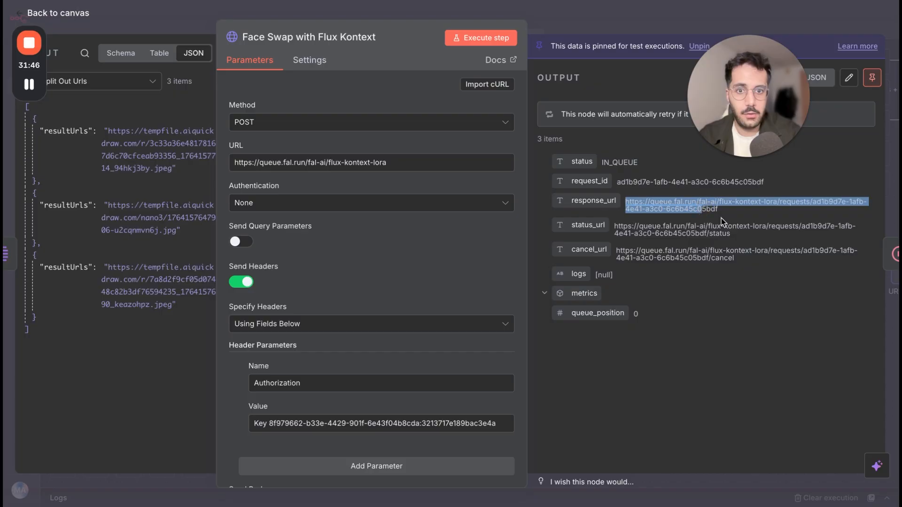
pyautogui.click(613, 32)
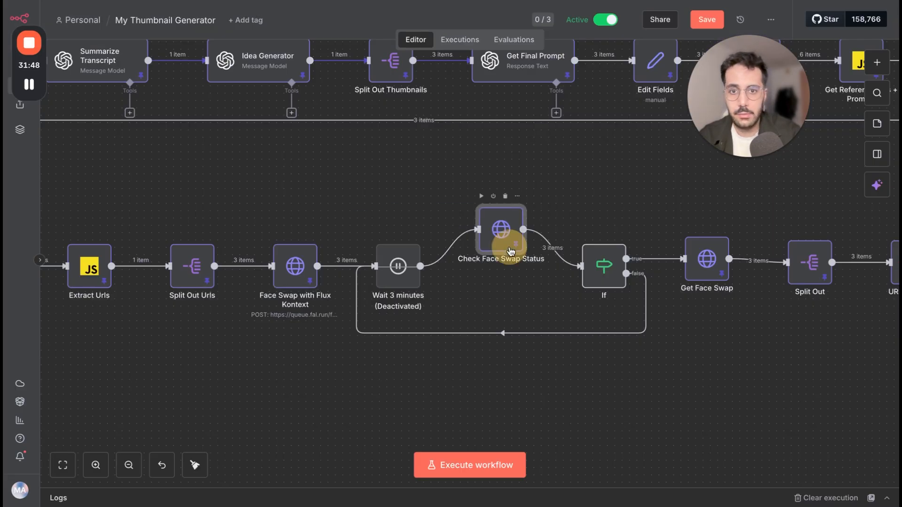
pyautogui.doubleClick(503, 231)
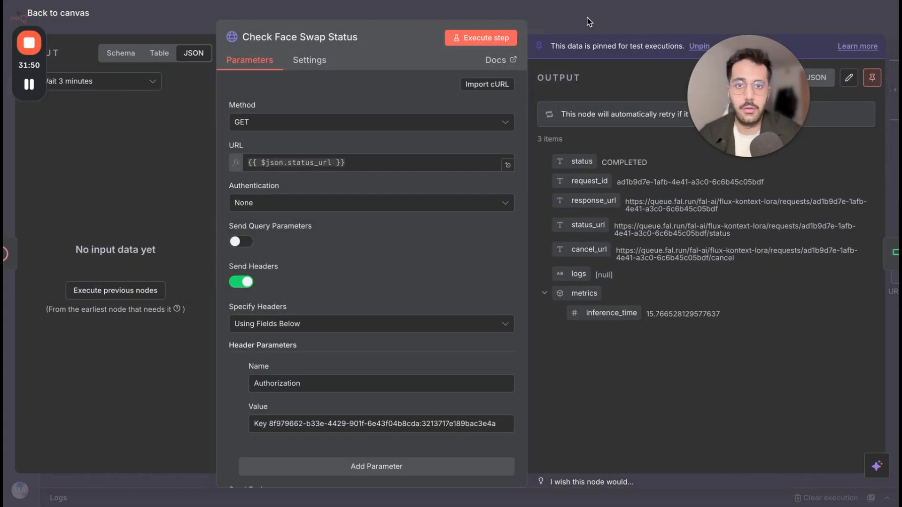
pyautogui.click(587, 19)
# Review the Get Face Swap node's response_url request and query parameters, highlight the image URL in its output, and close the node.
pyautogui.hscroll(3, 669, 277)
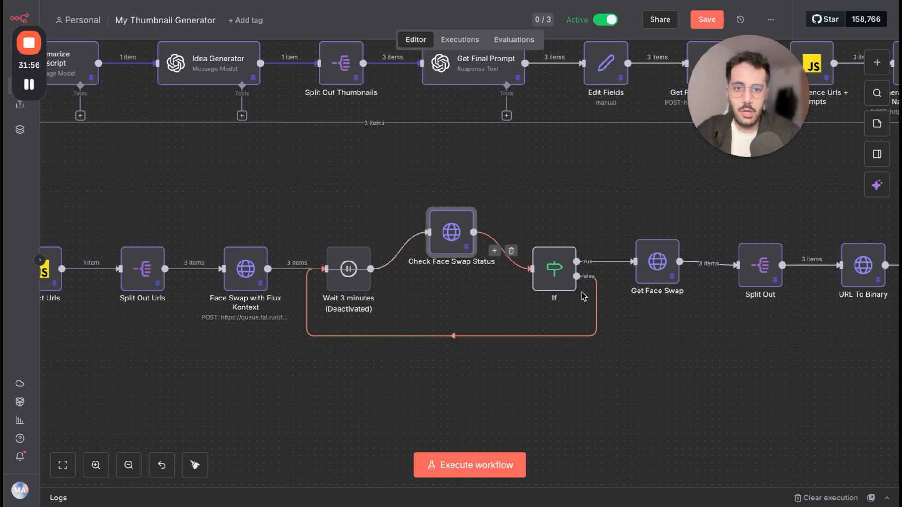
pyautogui.hscroll(6, 582, 296)
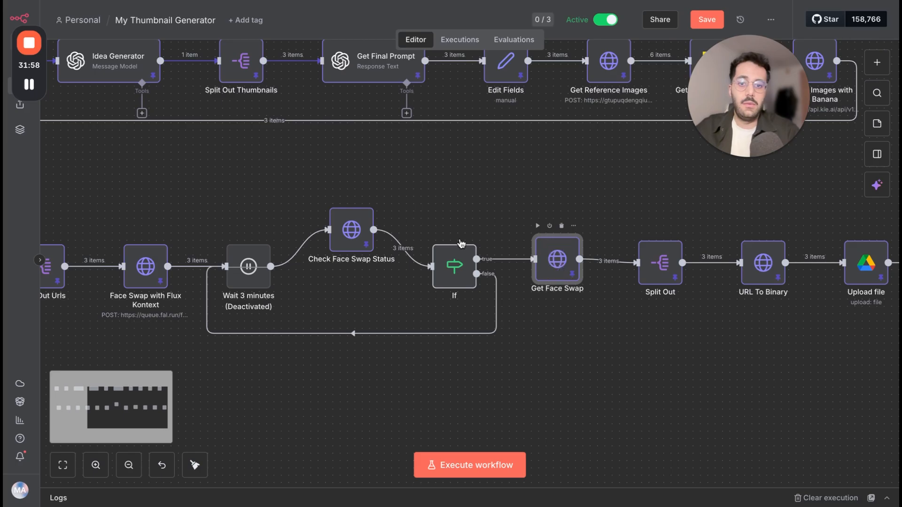
pyautogui.press('Return')
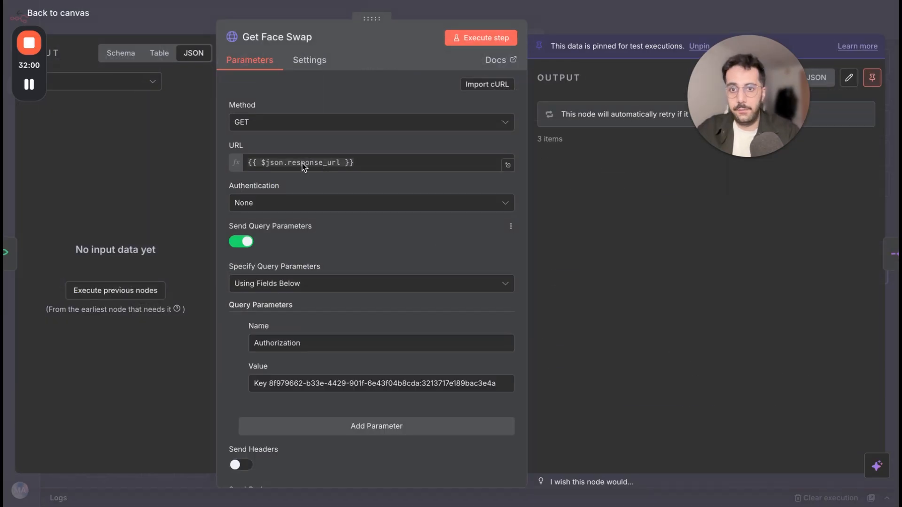
pyautogui.scroll(-2, 406, 319)
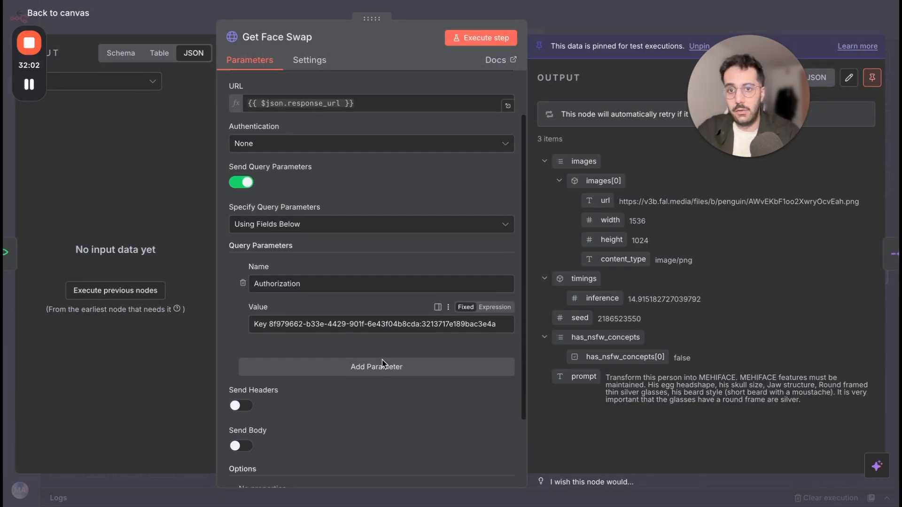
pyautogui.scroll(-2, 467, 305)
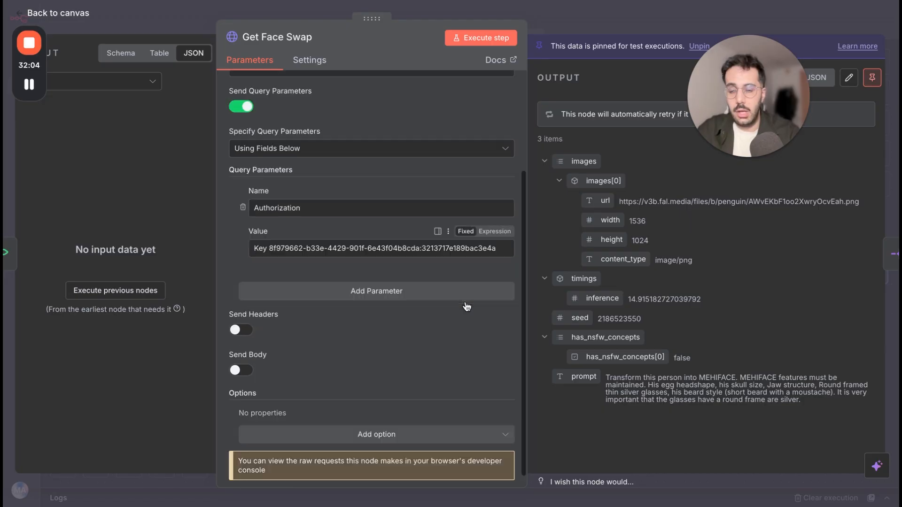
pyautogui.scroll(4, 466, 305)
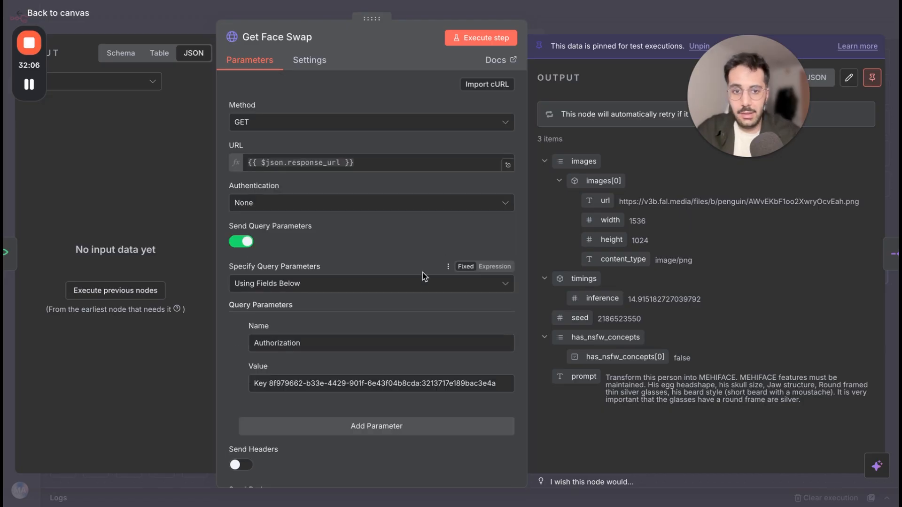
pyautogui.moveTo(622, 201); pyautogui.dragTo(816, 203)
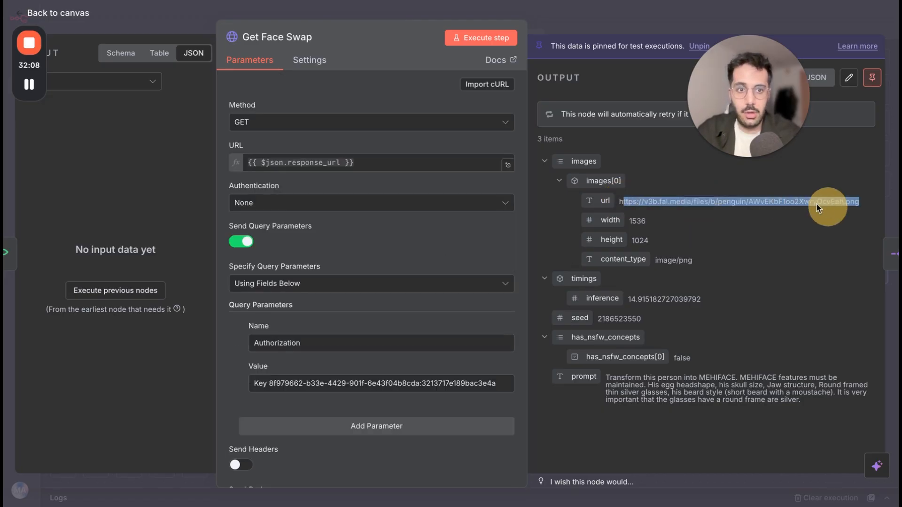
pyautogui.click(565, 23)
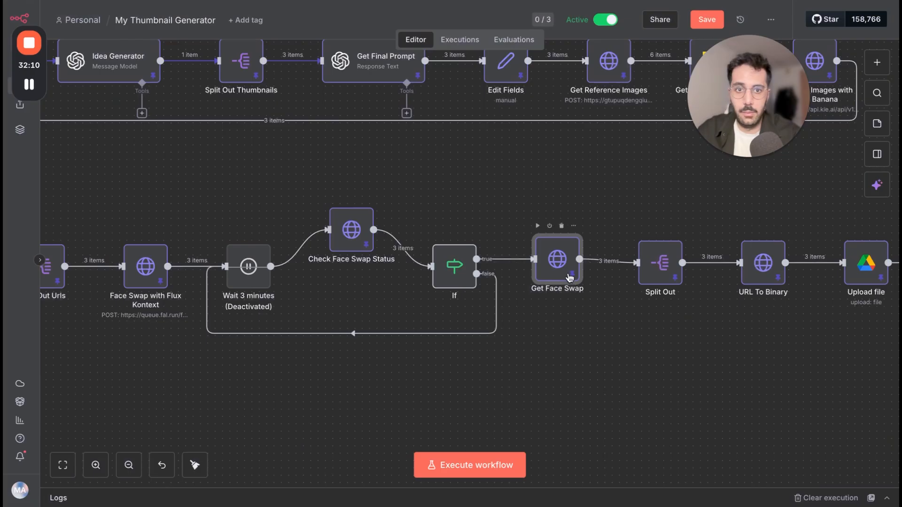
# Point out the final Split Out node, inspect the URL To Binary node's URL expression, and select the Upload file node.
pyautogui.hscroll(3, 568, 274)
pyautogui.hscroll(1, 570, 276)
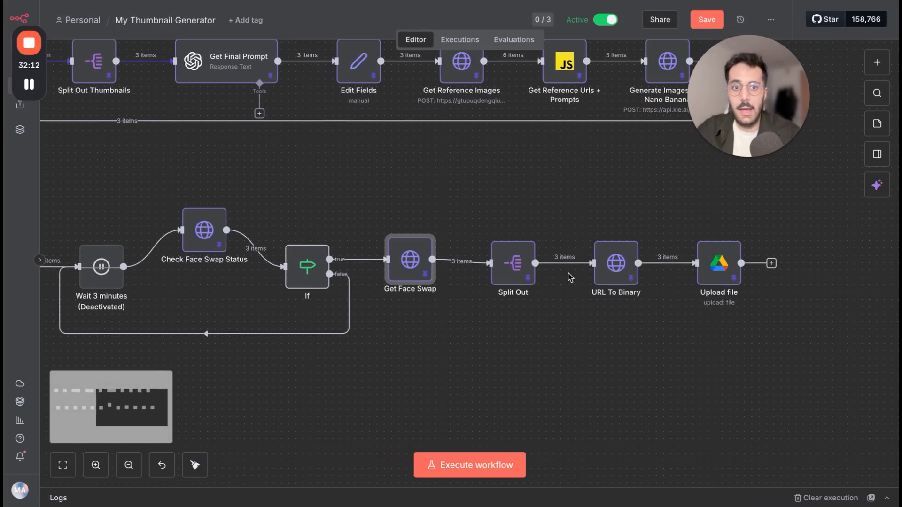
pyautogui.click(506, 279)
pyautogui.click(616, 271)
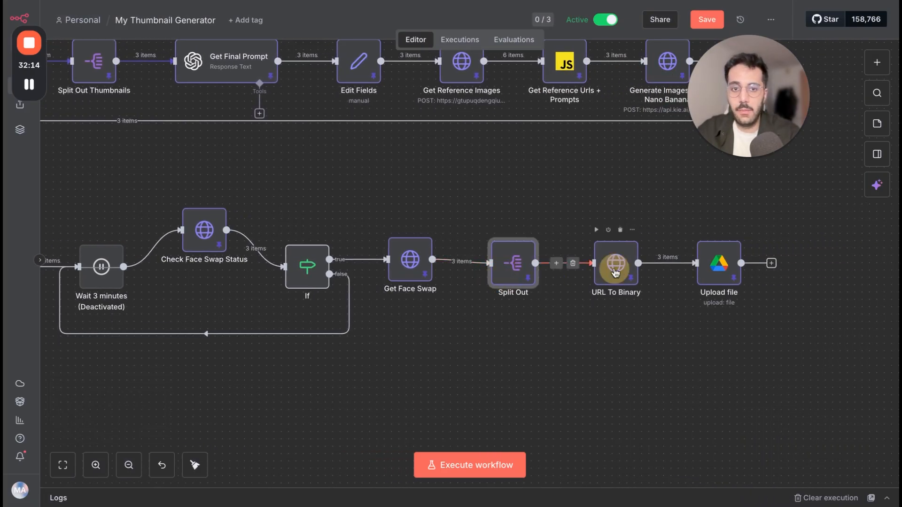
pyautogui.doubleClick(613, 271)
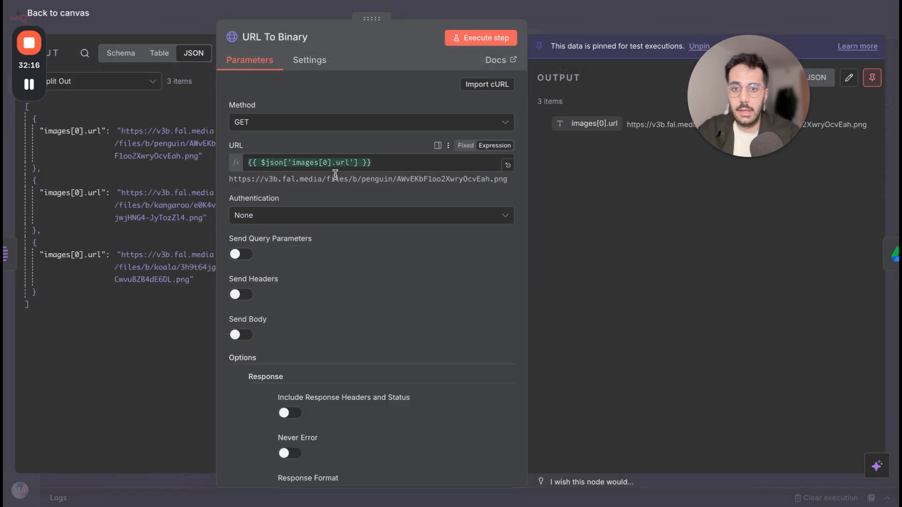
pyautogui.click(592, 18)
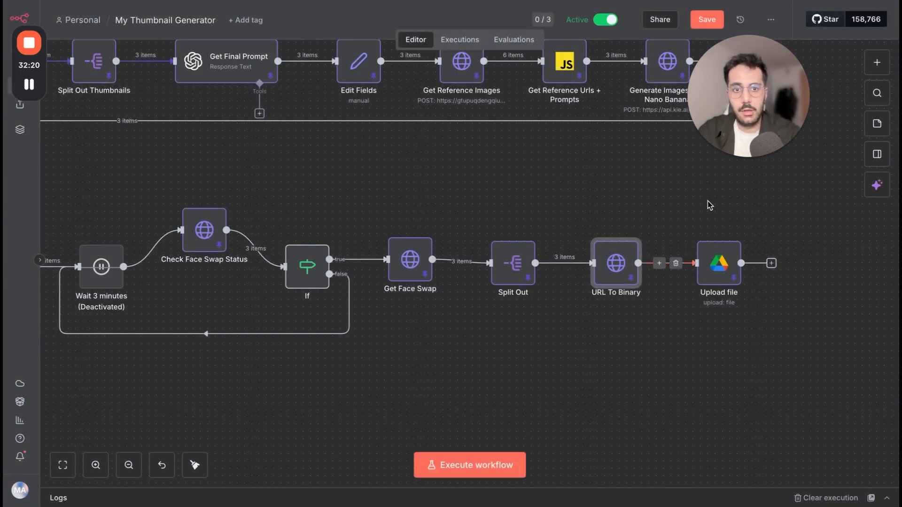
pyautogui.click(710, 276)
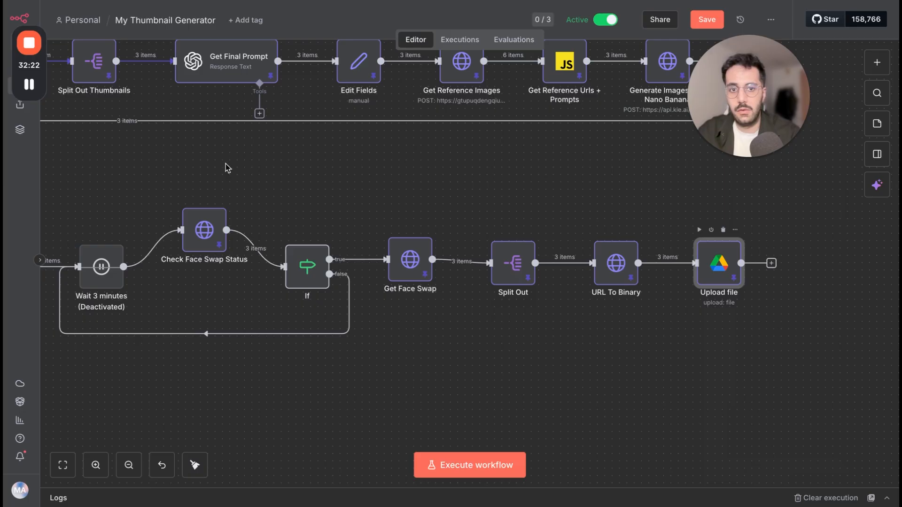
# Unpin the URL To Binary node's output data and execute that node on its own.
pyautogui.press('Return')
pyautogui.click(154, 24)
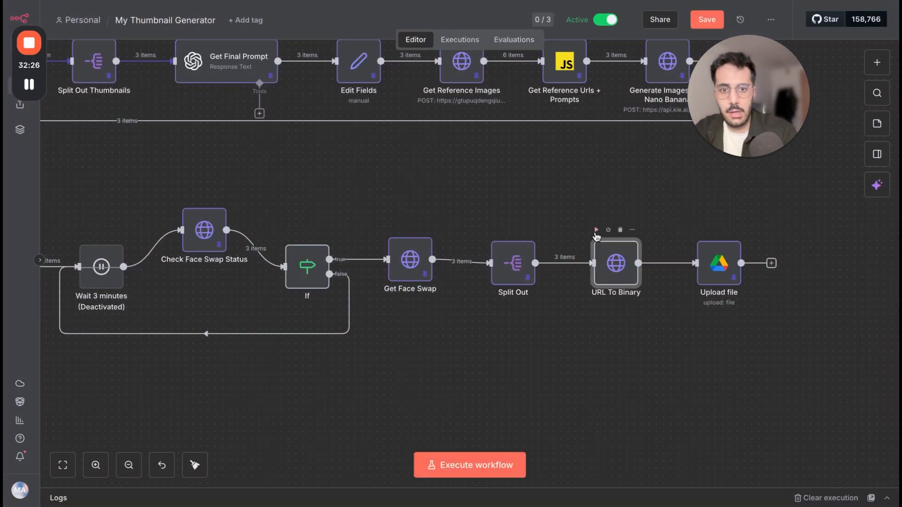
pyautogui.click(596, 229)
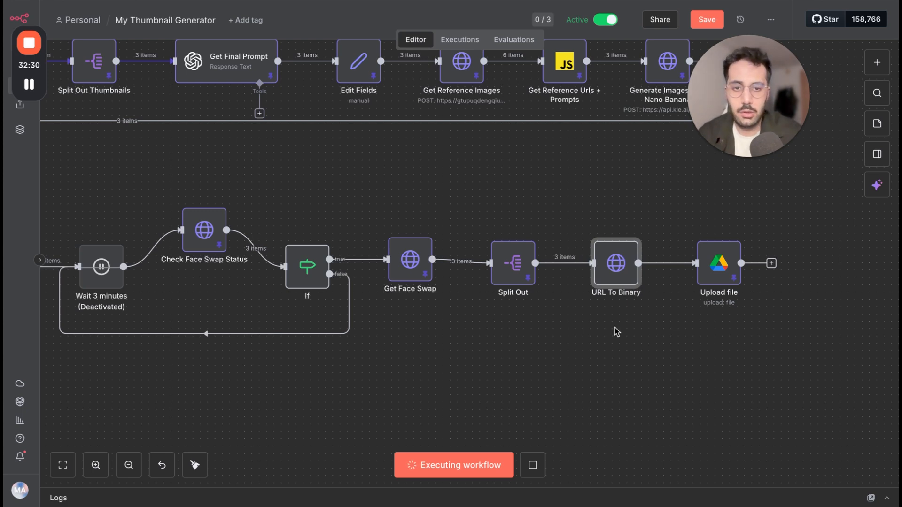
pyautogui.scroll(-5, 614, 327)
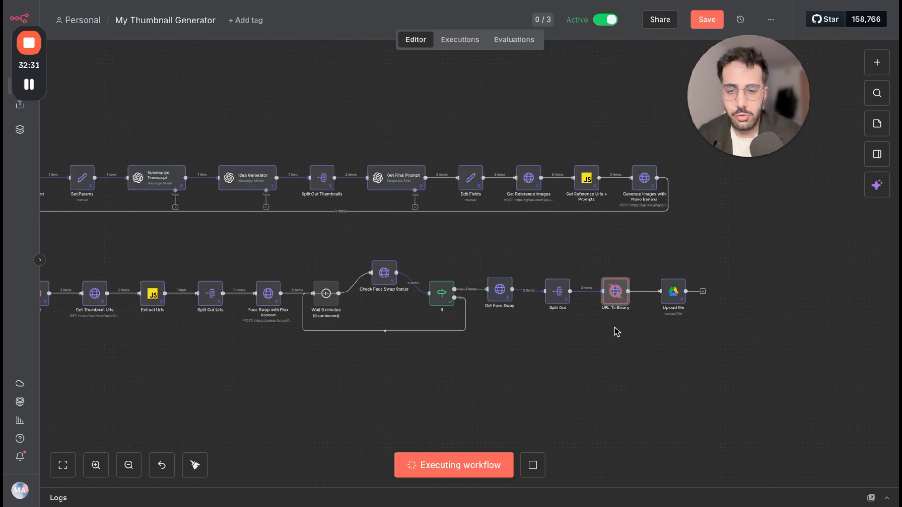
# View the first image in the URL To Binary node's binary output and widen the output area to enlarge it.
pyautogui.doubleClick(615, 296)
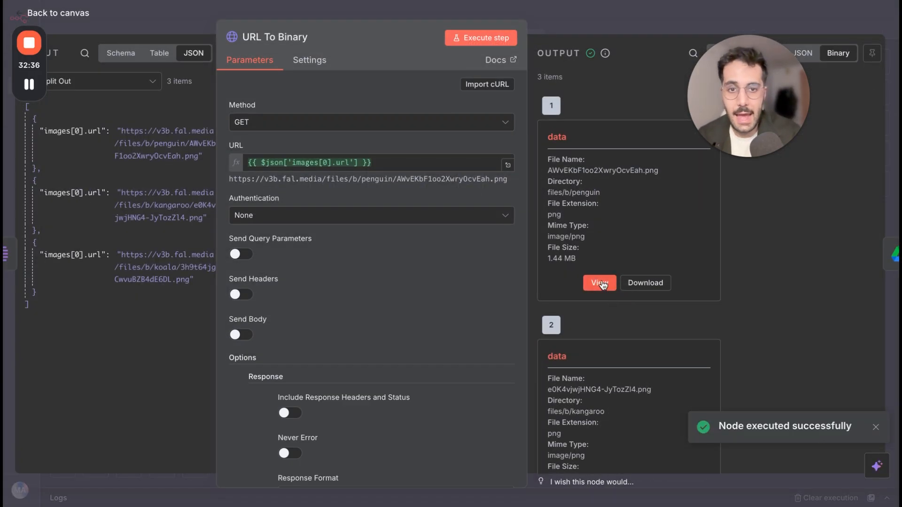
pyautogui.click(600, 283)
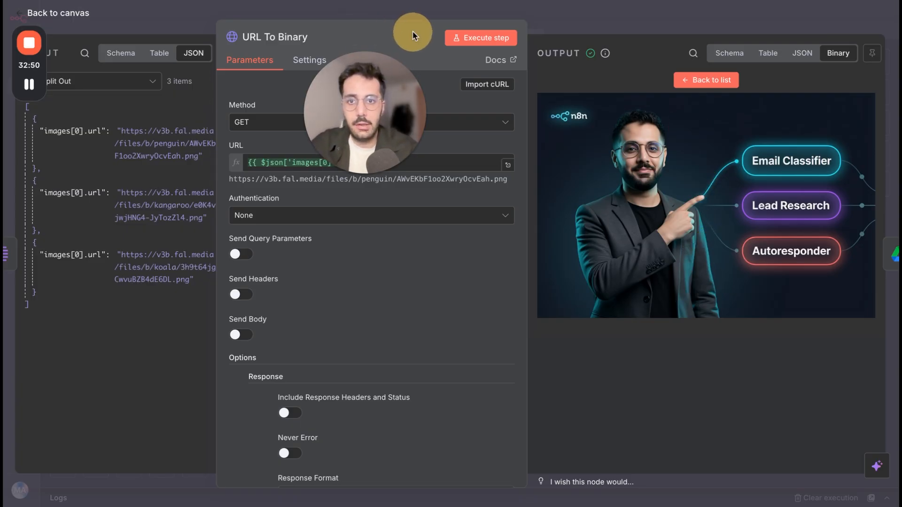
pyautogui.moveTo(334, 97); pyautogui.dragTo(153, 154)
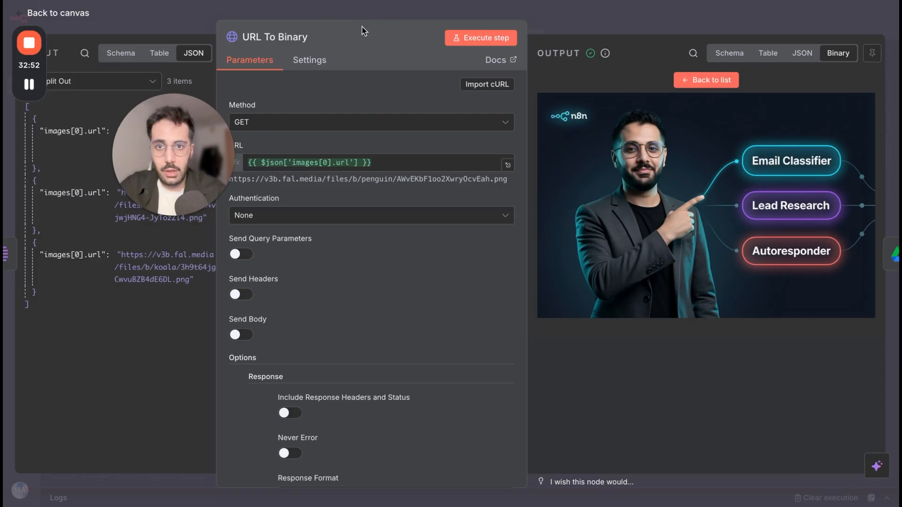
pyautogui.moveTo(363, 23); pyautogui.dragTo(229, 20)
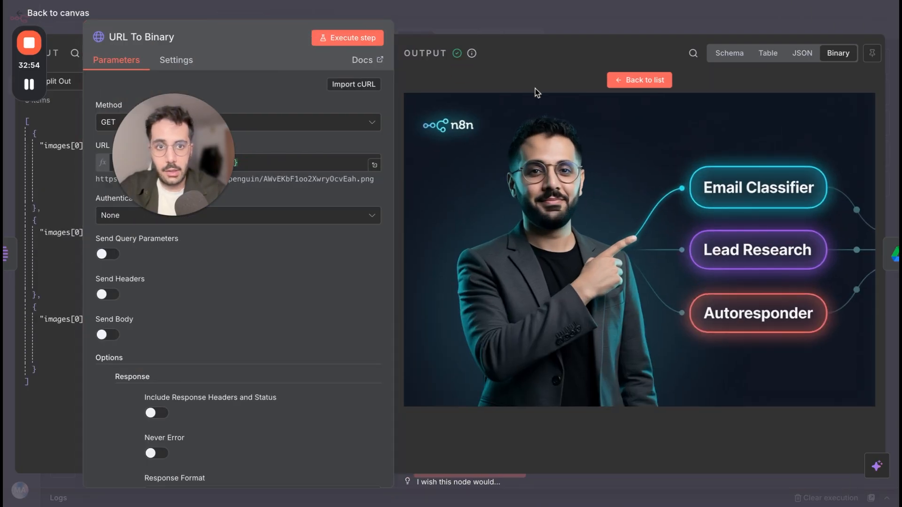
# View the second and third images in the URL To Binary output, and return to the canvas.
pyautogui.click(661, 79)
pyautogui.scroll(-5, 486, 388)
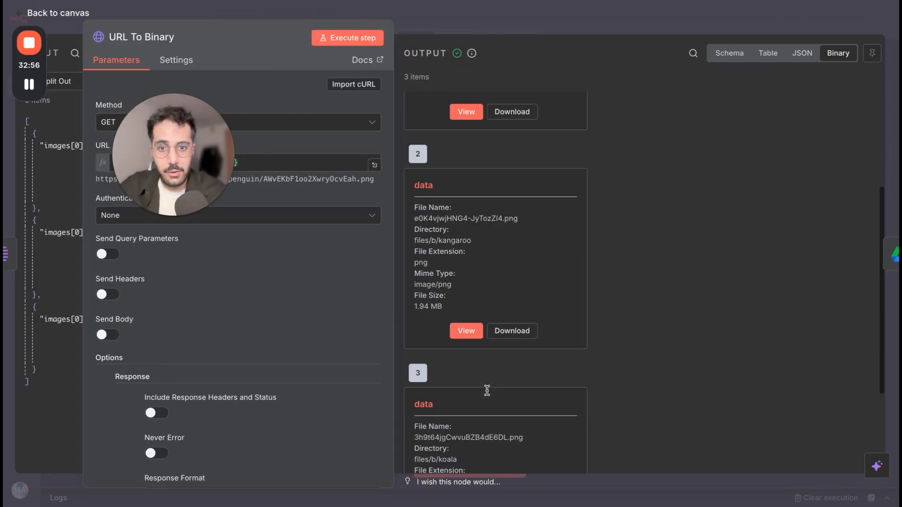
pyautogui.click(466, 296)
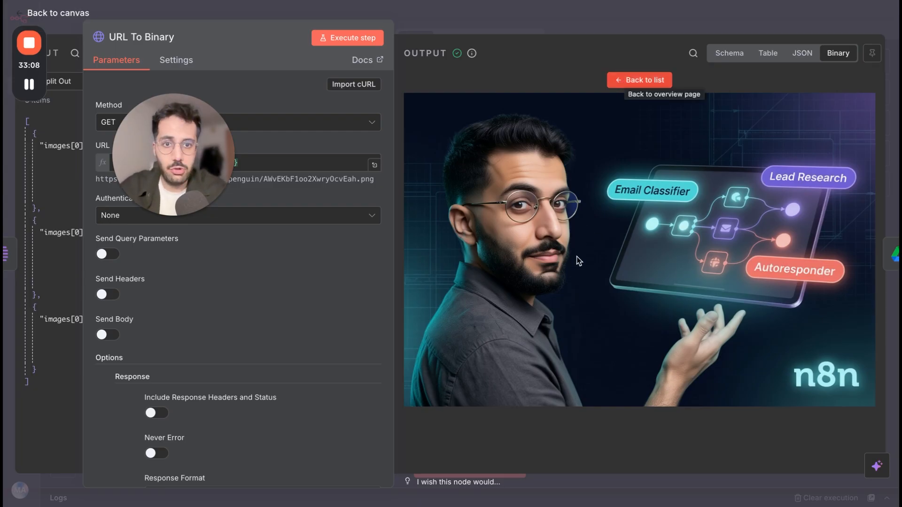
pyautogui.click(638, 83)
pyautogui.scroll(-3, 512, 421)
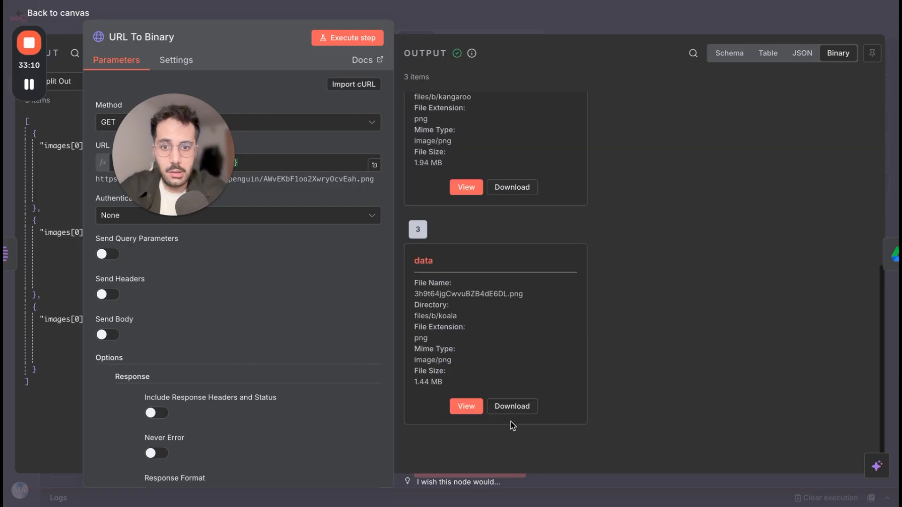
pyautogui.click(461, 407)
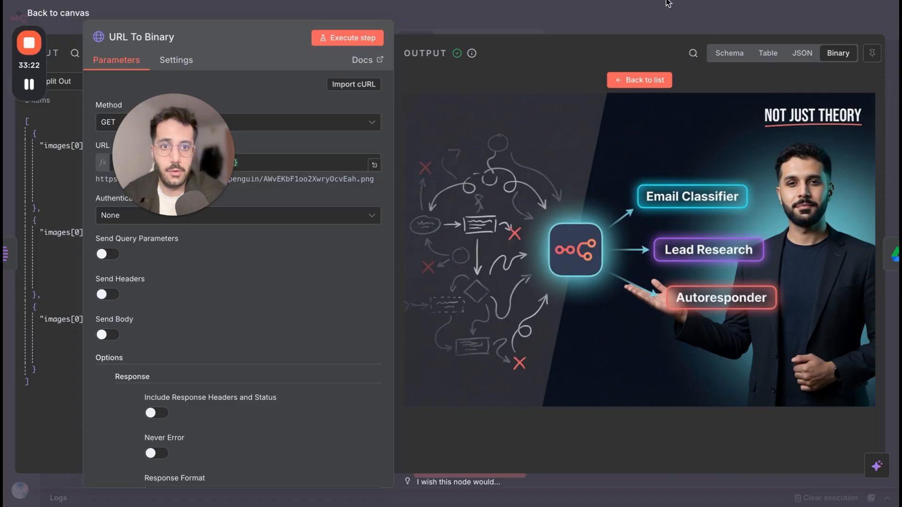
pyautogui.click(649, 23)
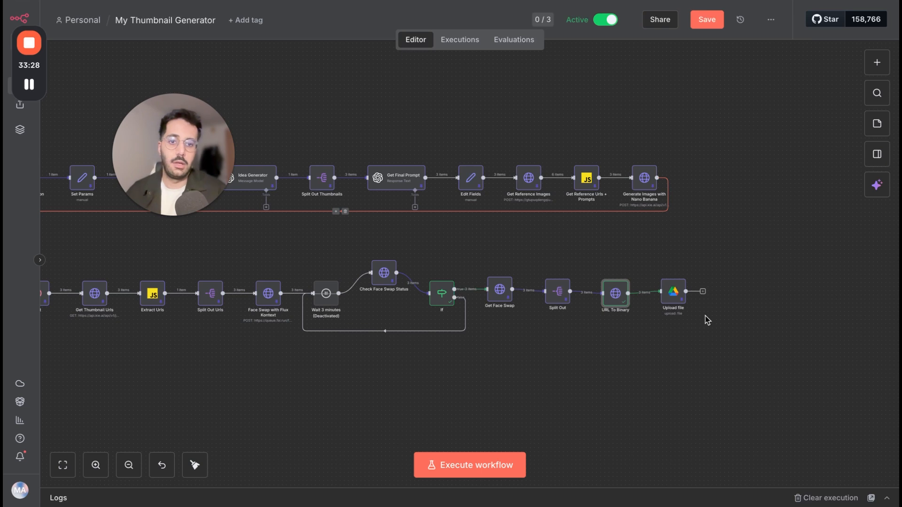
# Inspect the Upload file node, and return to an overview of the whole thumbnail workflow.
pyautogui.click(673, 293)
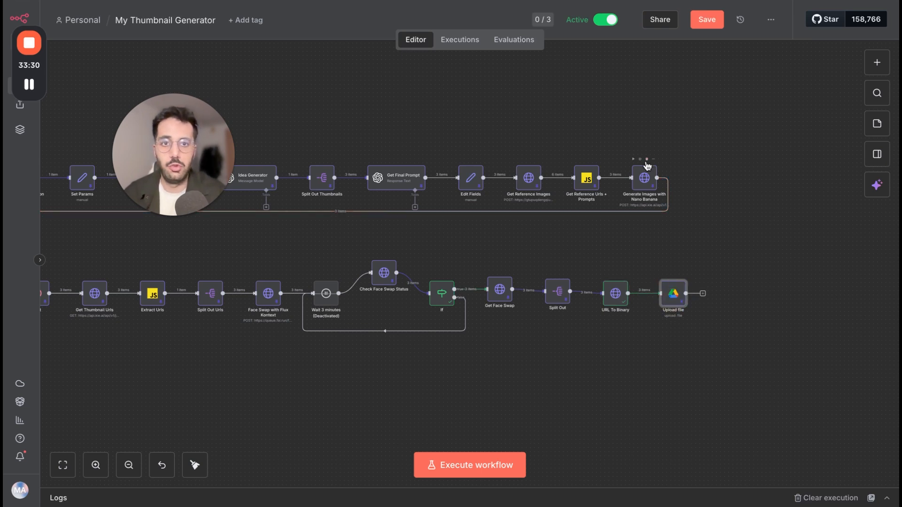
pyautogui.doubleClick(683, 301)
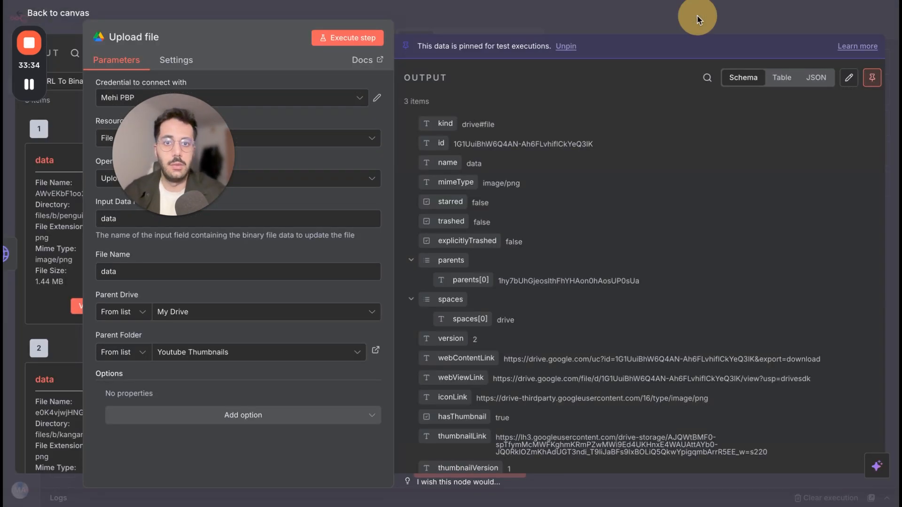
pyautogui.click(697, 19)
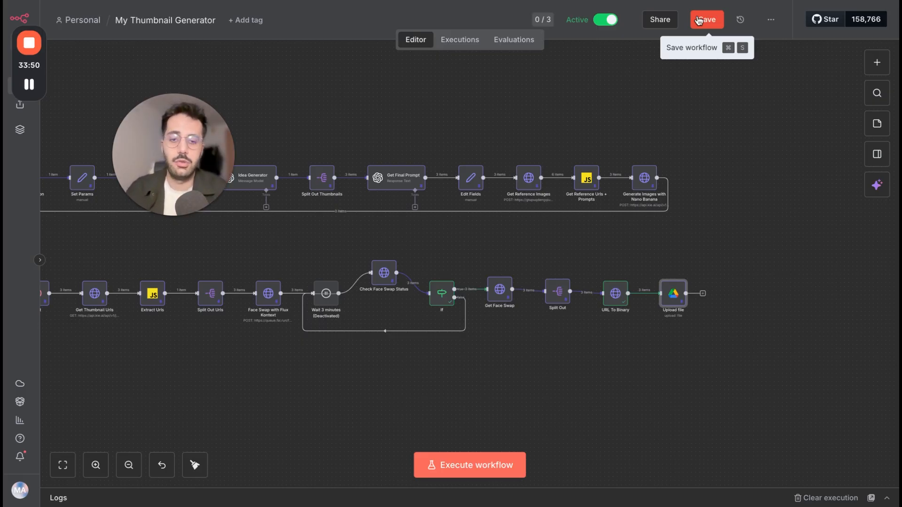
pyautogui.hscroll(-5, 473, 272)
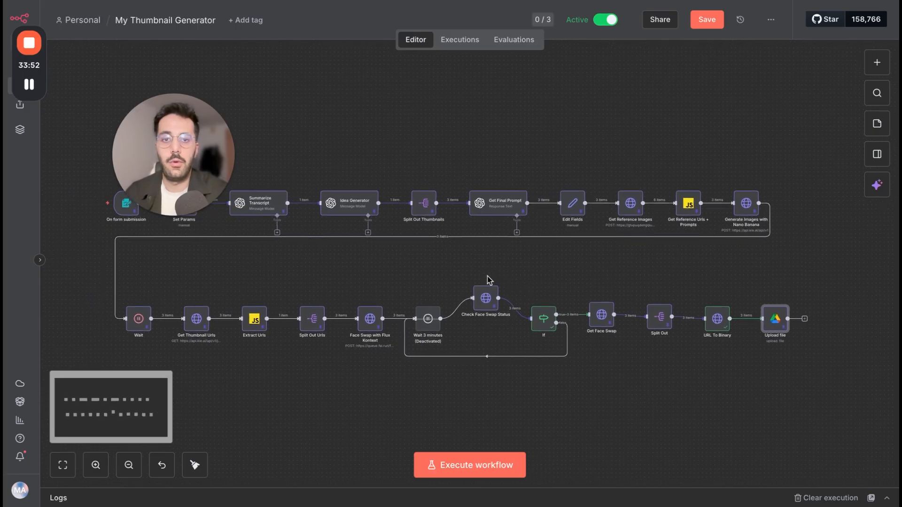
pyautogui.hscroll(-1, 487, 277)
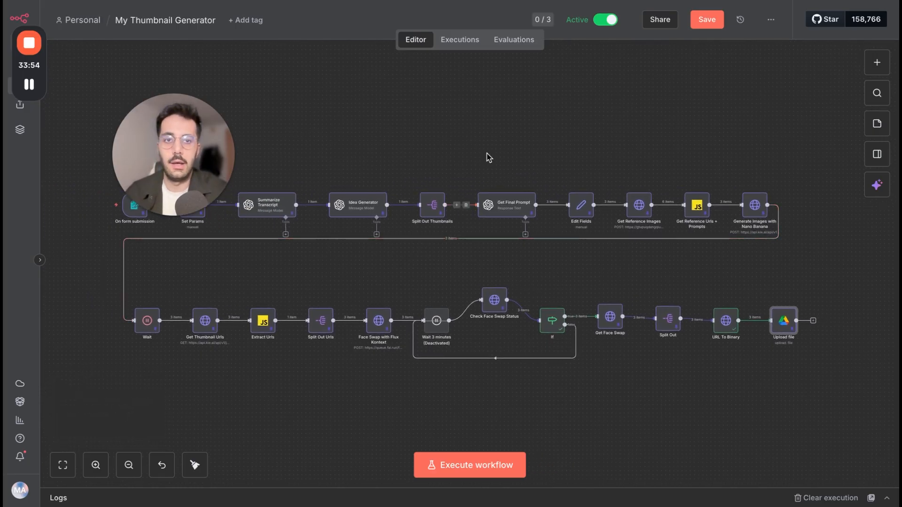